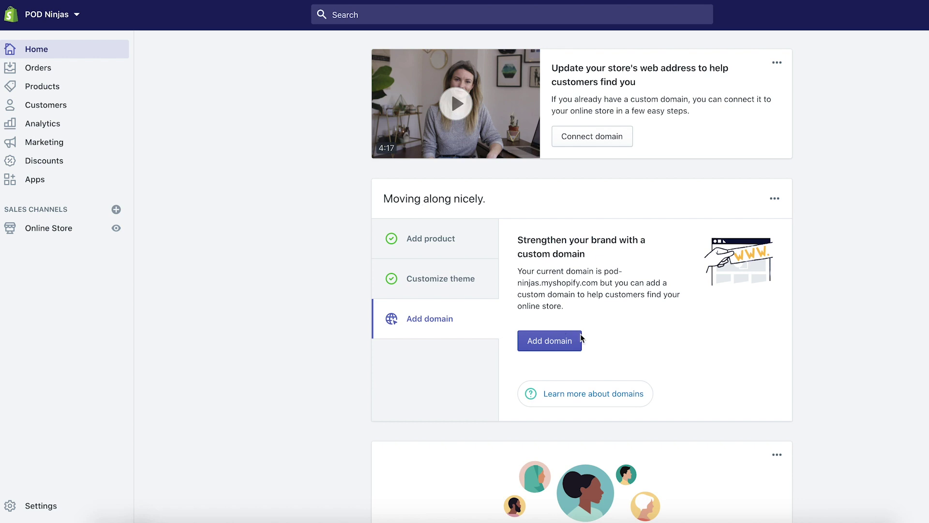
View the store's domain settings and the page for buying a new domain, ending back on the home page
{"action": "left_click", "coordinate": [551, 343]}
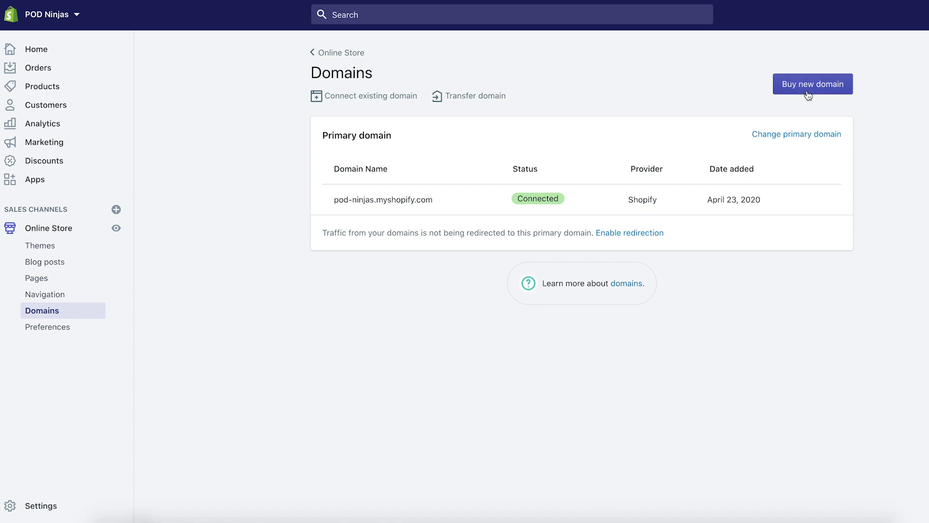
{"action": "left_click", "coordinate": [806, 87]}
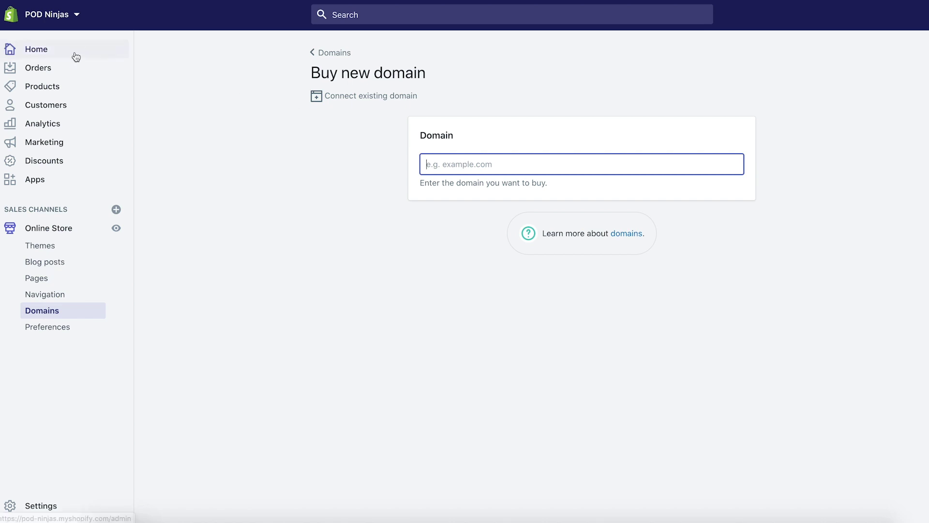
{"action": "left_click", "coordinate": [45, 51]}
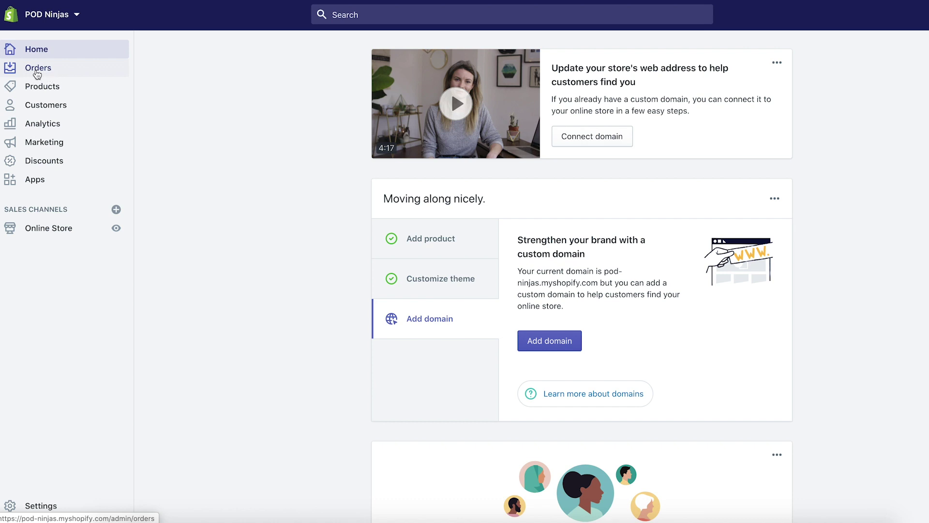
View the store's orders page and its abandoned checkouts
{"action": "left_click", "coordinate": [47, 72]}
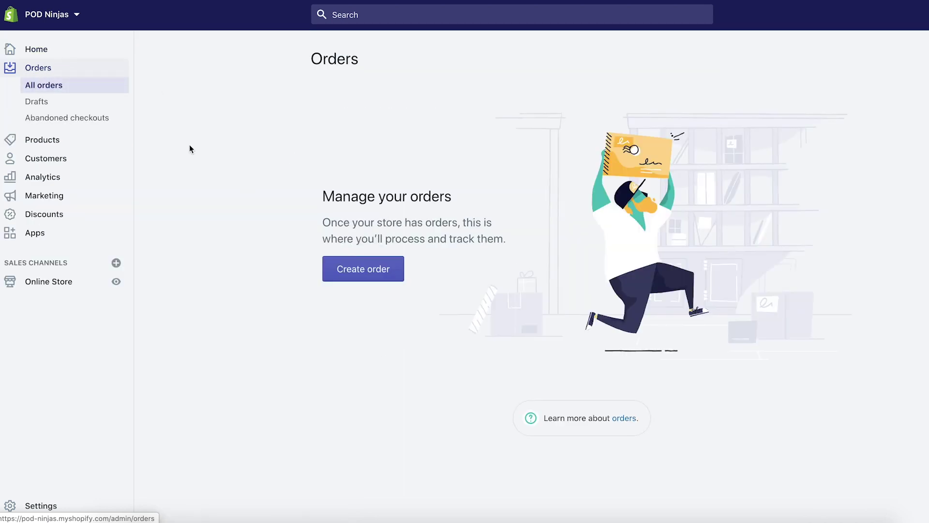
{"action": "left_click", "coordinate": [68, 122]}
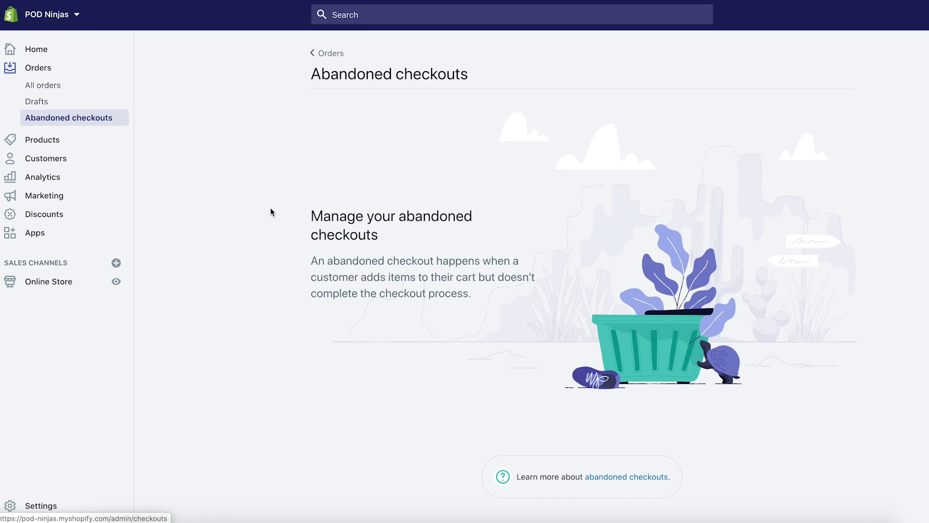
View the list of all products and the customers page
{"action": "left_click", "coordinate": [56, 142]}
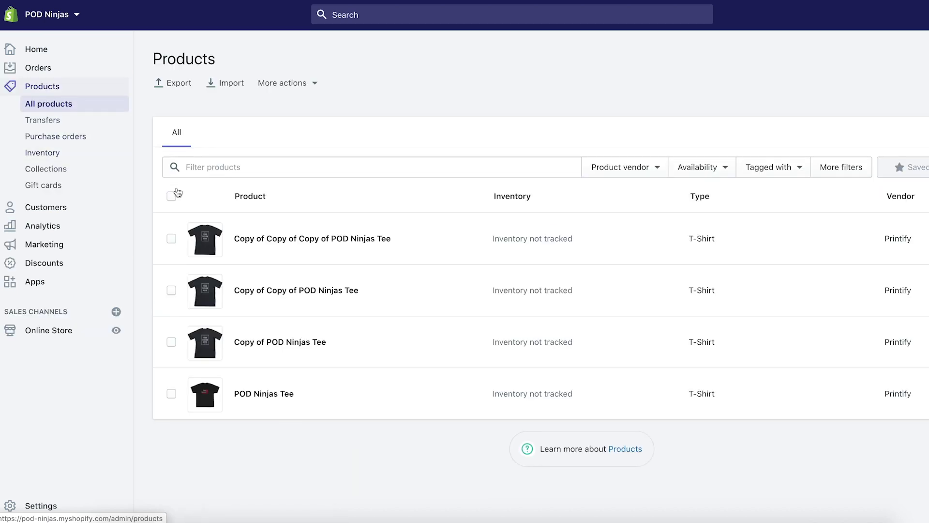
{"action": "mouse_move", "coordinate": [317, 398]}
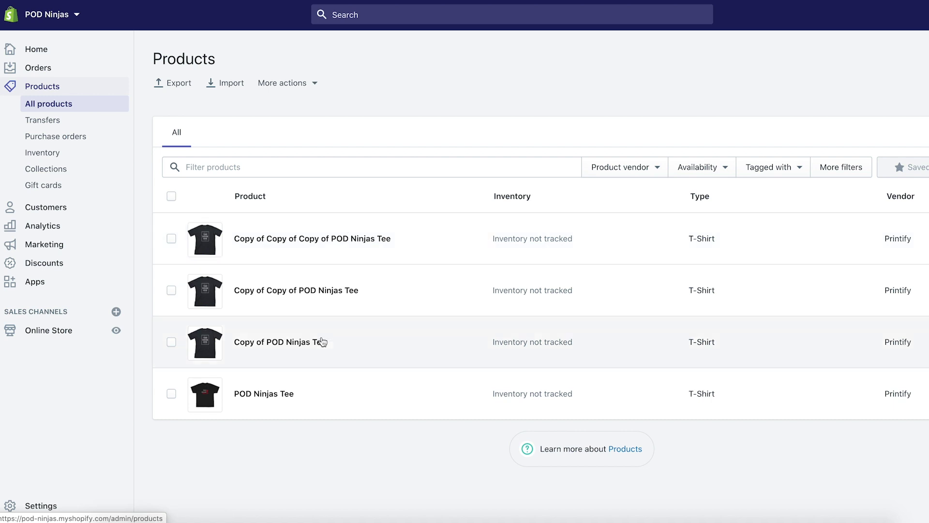
{"action": "left_click", "coordinate": [52, 214]}
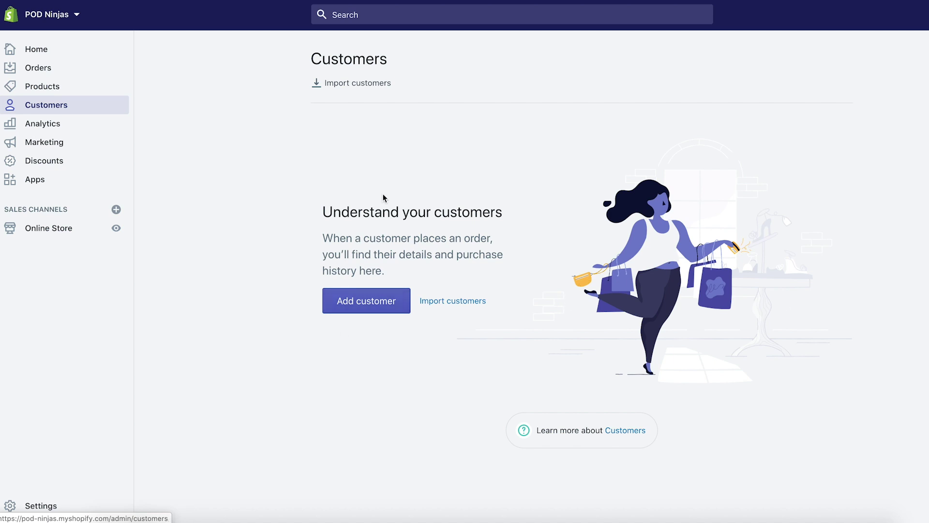
Review the analytics overview dashboard and check its date range options without changing them
{"action": "left_click", "coordinate": [51, 127]}
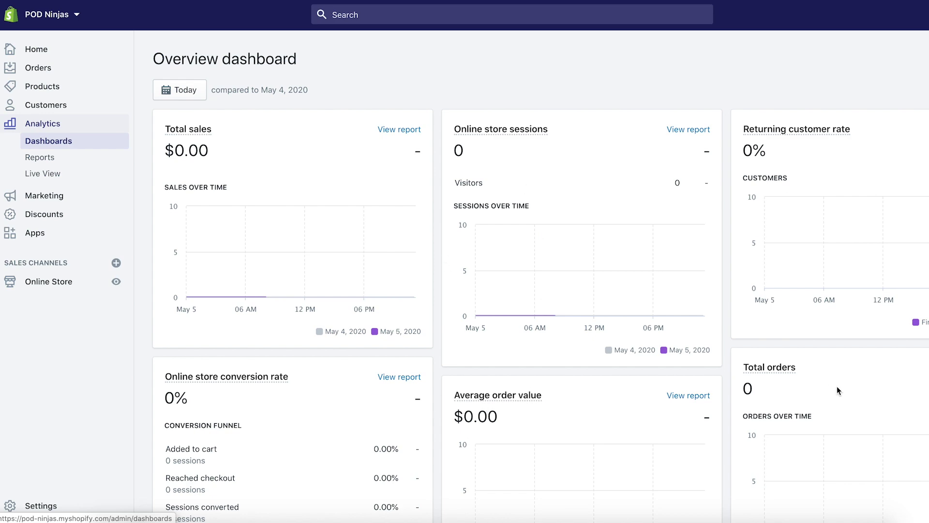
{"action": "scroll", "coordinate": [310, 429], "scroll_direction": "down", "scroll_amount": 1}
{"action": "scroll", "coordinate": [311, 432], "scroll_direction": "down", "scroll_amount": 10}
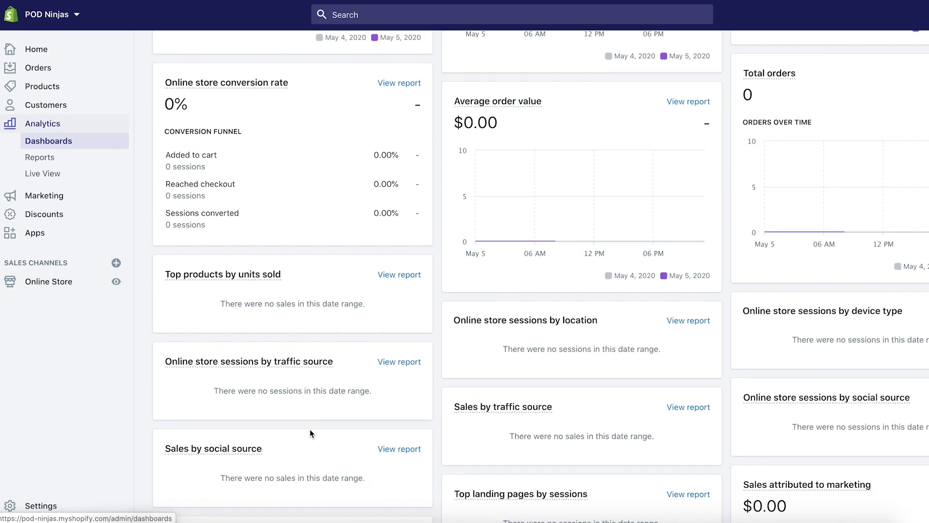
{"action": "scroll", "coordinate": [310, 429], "scroll_direction": "up", "scroll_amount": 12}
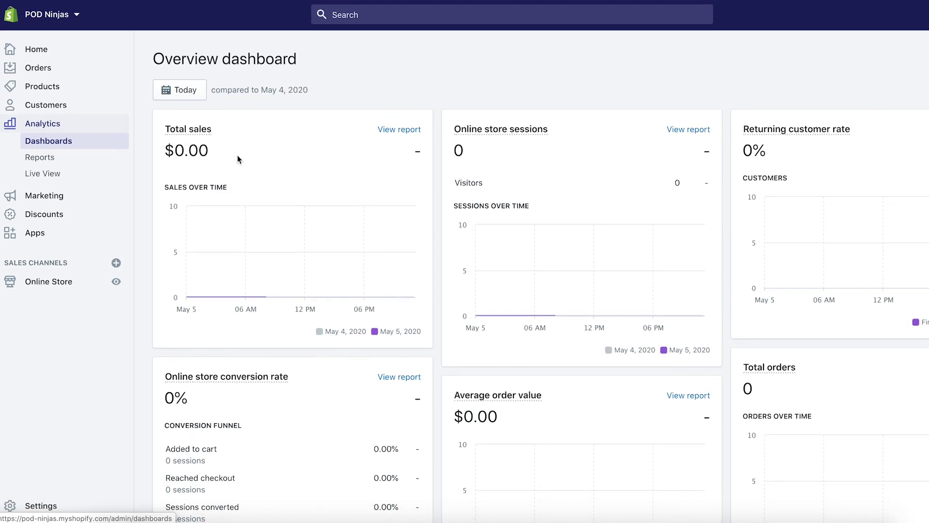
{"action": "left_click", "coordinate": [183, 97]}
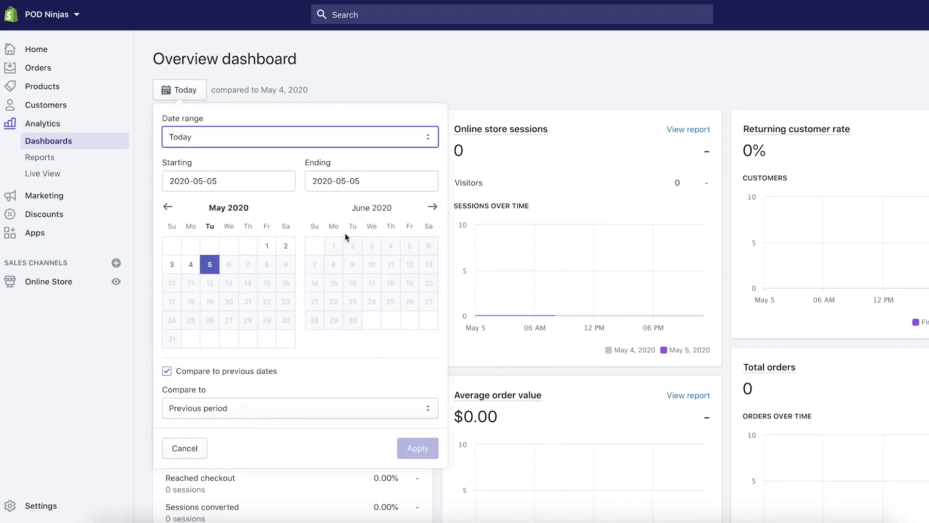
{"action": "left_click", "coordinate": [566, 106]}
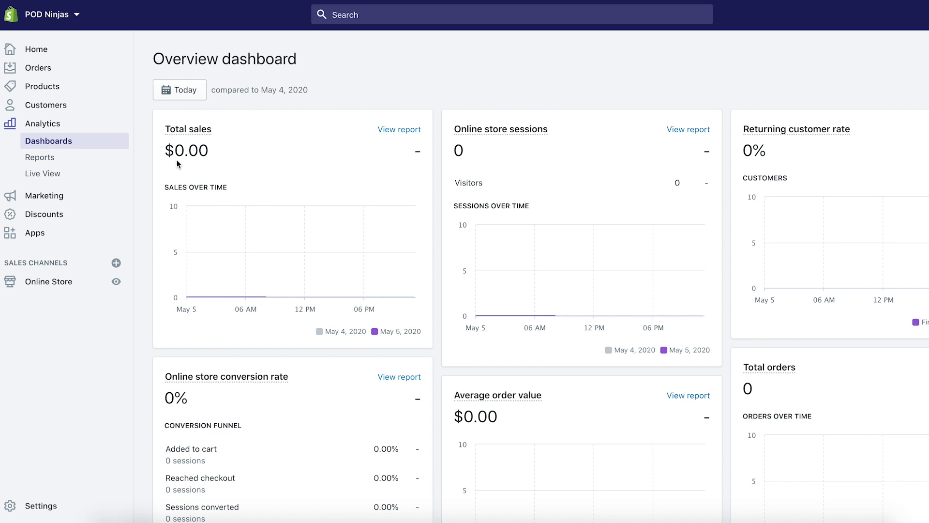
Examine the marketing overview, including the promotion tools, recent activities and suggested marketing apps
{"action": "left_click", "coordinate": [51, 197]}
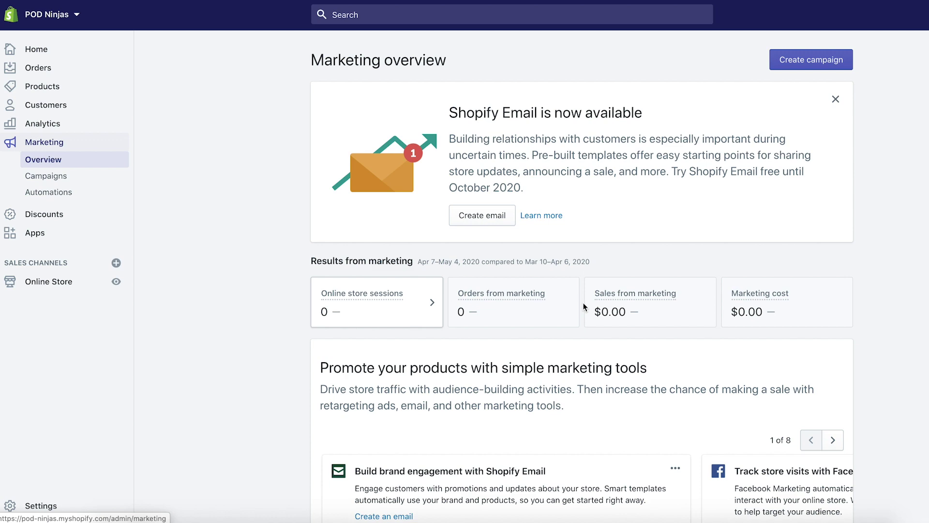
{"action": "scroll", "coordinate": [584, 306], "scroll_direction": "down", "scroll_amount": 10}
{"action": "scroll", "coordinate": [584, 306], "scroll_direction": "down", "scroll_amount": 3}
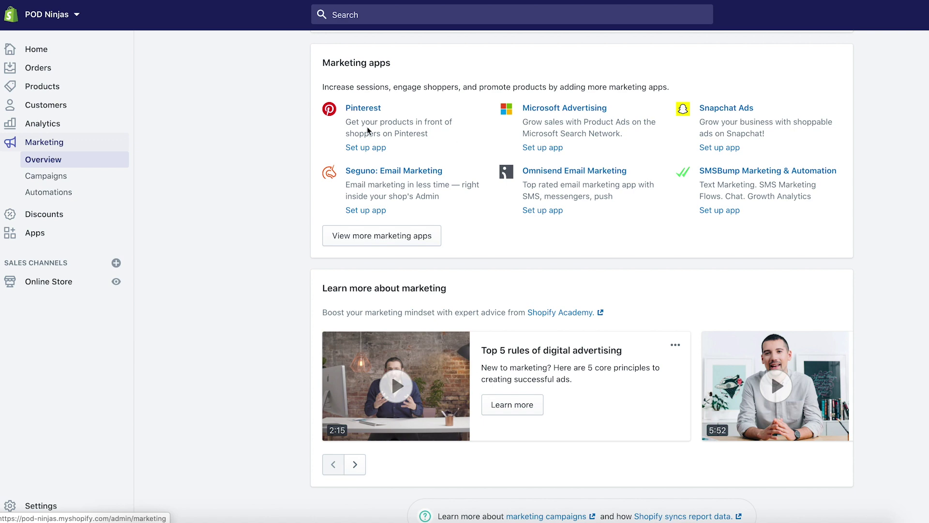
{"action": "scroll", "coordinate": [406, 160], "scroll_direction": "up", "scroll_amount": 7}
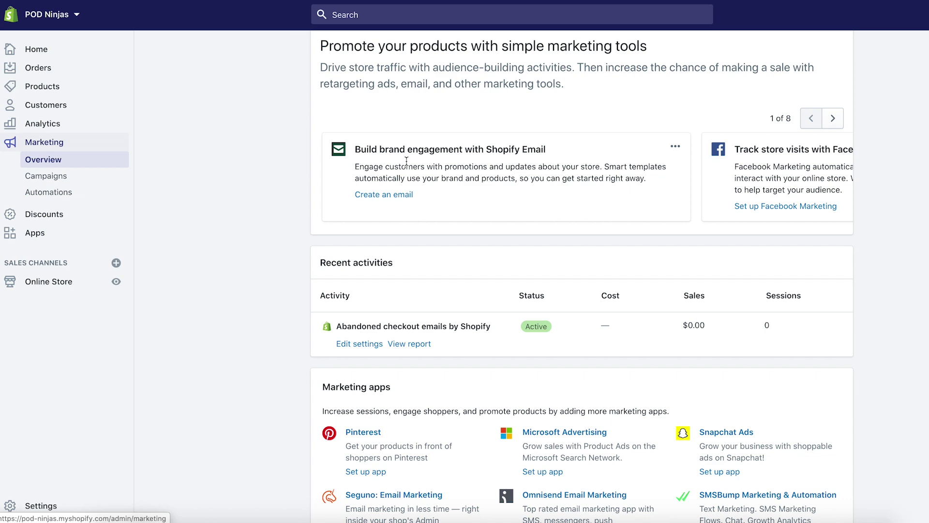
{"action": "scroll", "coordinate": [406, 161], "scroll_direction": "up", "scroll_amount": 7}
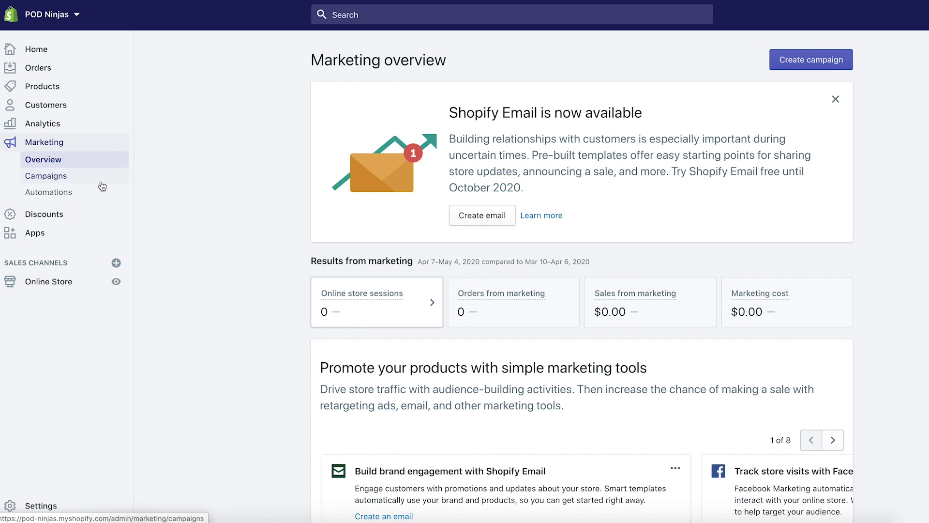
Start a new discount code named "code" and review its type, value, minimum requirement, eligibility and usage limit options
{"action": "left_click", "coordinate": [59, 214]}
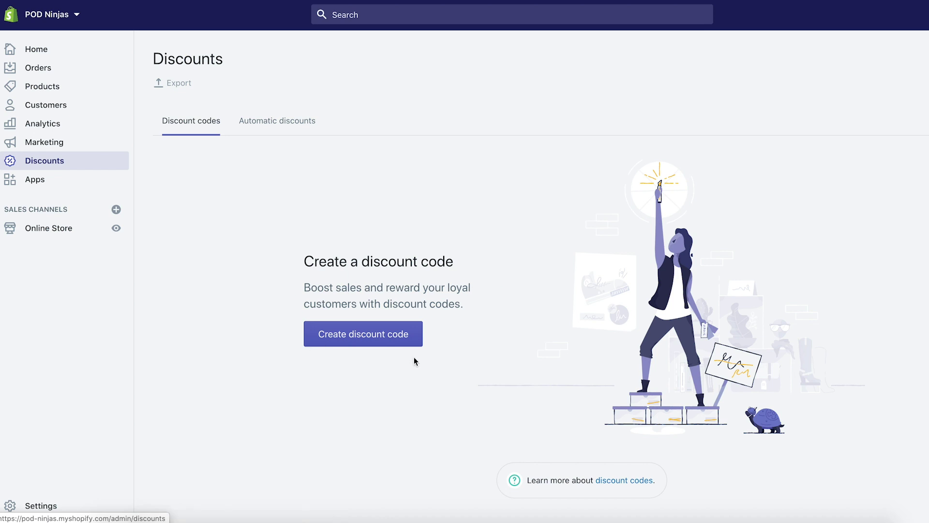
{"action": "left_click", "coordinate": [370, 337]}
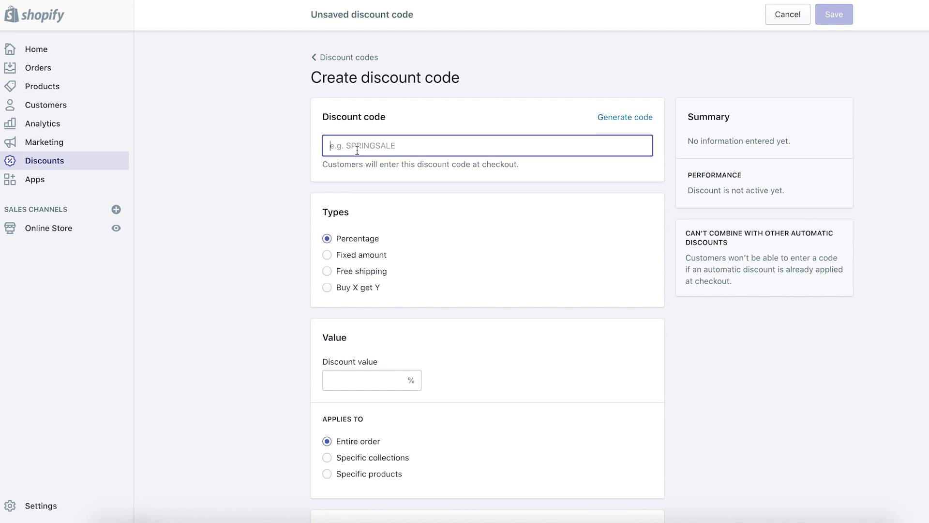
{"action": "type", "text": "code"}
{"action": "left_click", "coordinate": [145, 287]}
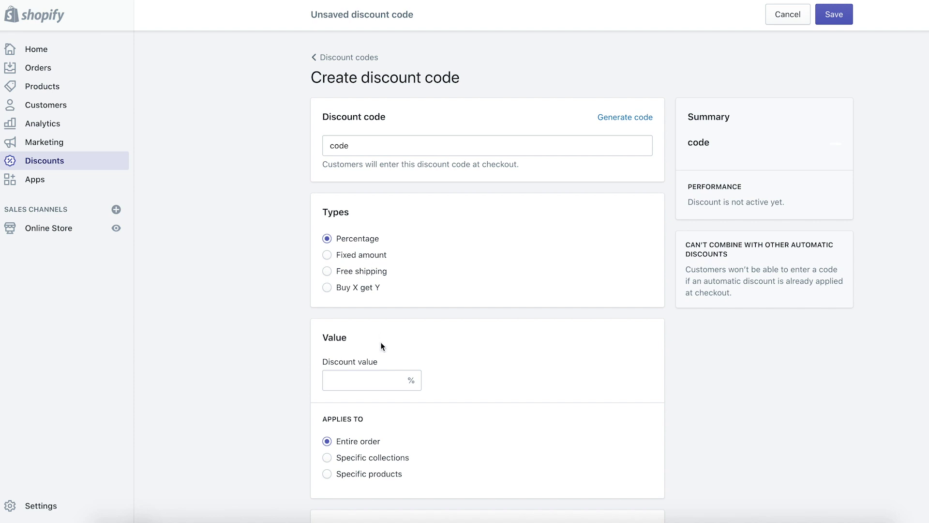
{"action": "scroll", "coordinate": [379, 346], "scroll_direction": "down", "scroll_amount": 3}
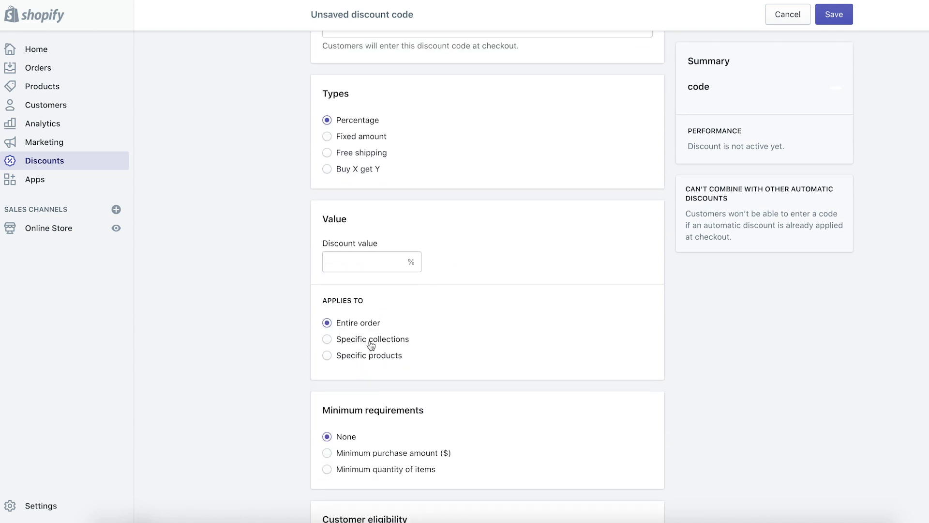
{"action": "scroll", "coordinate": [401, 368], "scroll_direction": "down", "scroll_amount": 9}
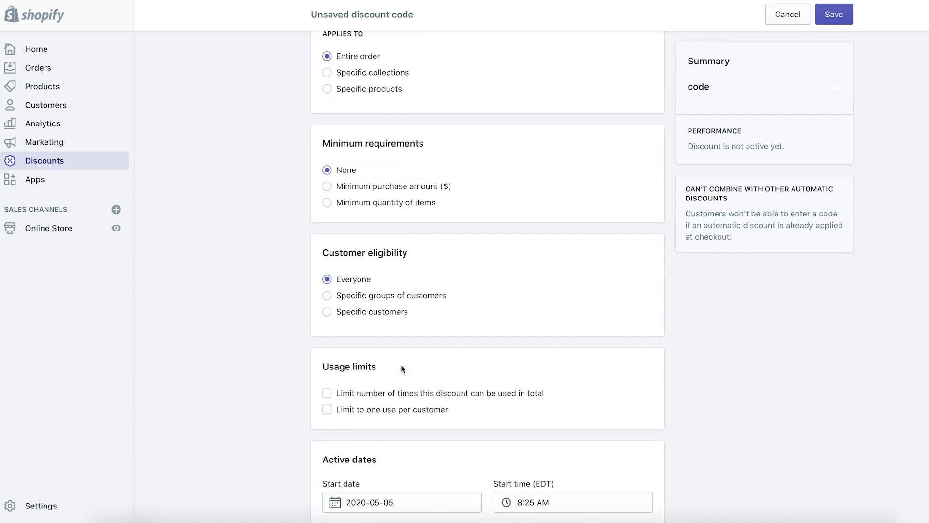
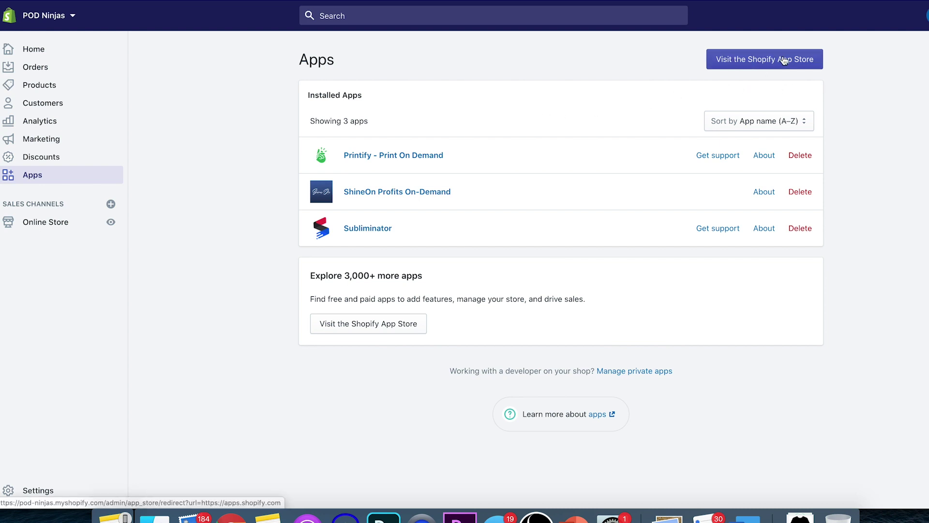
Search the Shopify App Store for "print on demand" apps
{"action": "left_click", "coordinate": [765, 66]}
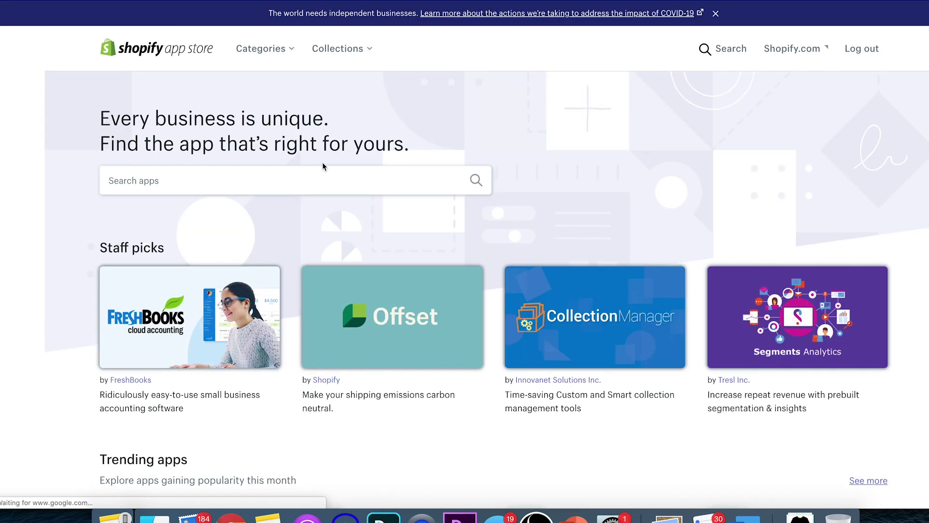
{"action": "left_click", "coordinate": [299, 169]}
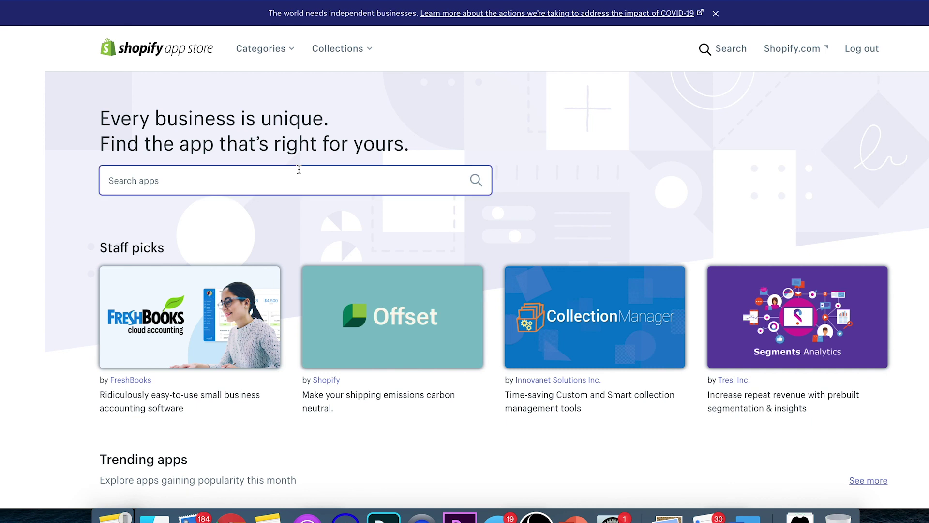
{"action": "type", "text": "print on demand"}
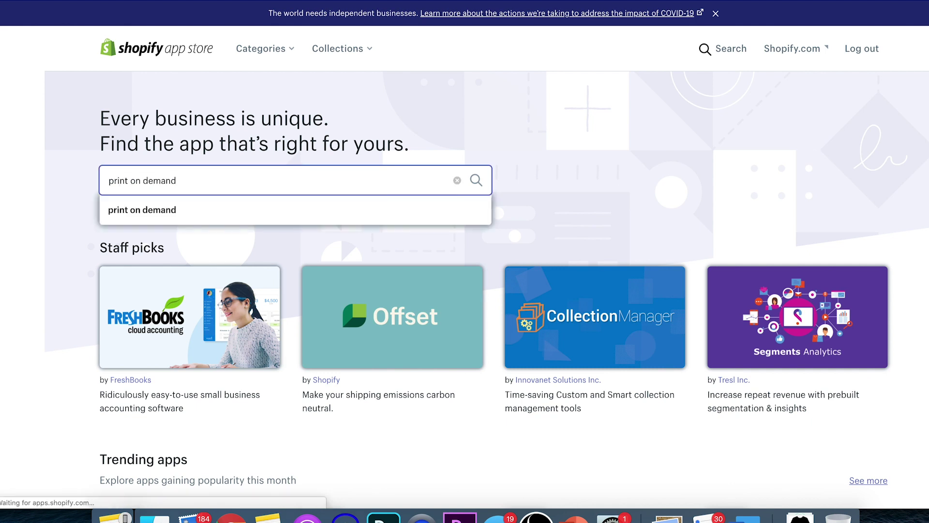
{"action": "left_click", "coordinate": [278, 210]}
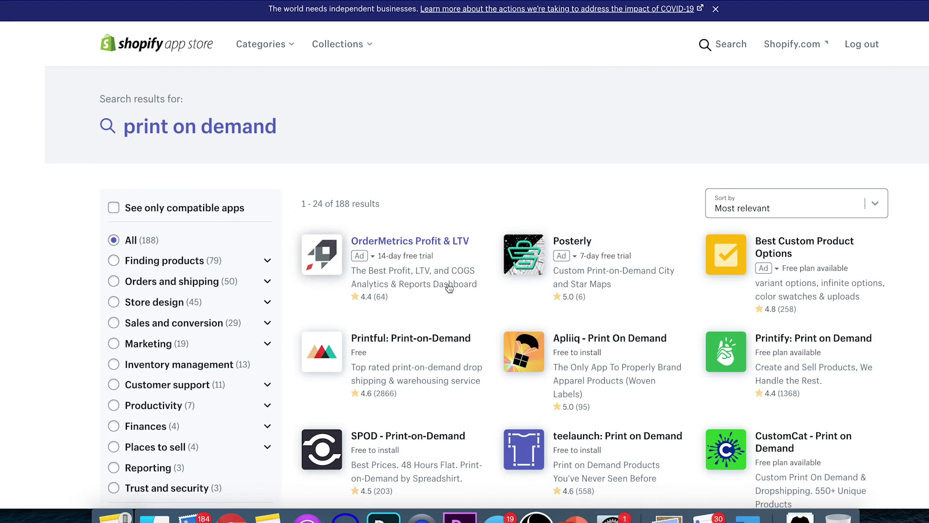
Browse the first page of print on demand app results to compare the available providers
{"action": "scroll", "coordinate": [449, 288], "scroll_direction": "down", "scroll_amount": 10}
{"action": "scroll", "coordinate": [449, 288], "scroll_direction": "down", "scroll_amount": 5}
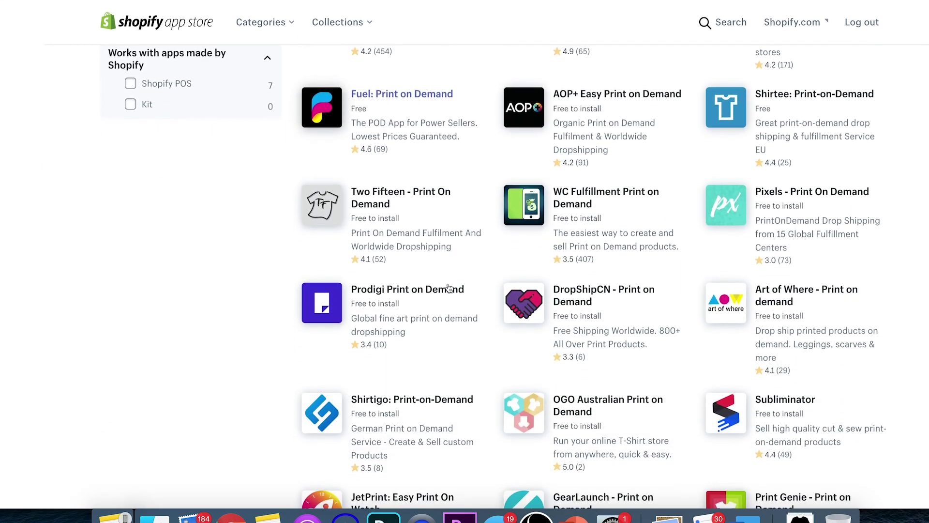
{"action": "scroll", "coordinate": [450, 288], "scroll_direction": "down", "scroll_amount": 1}
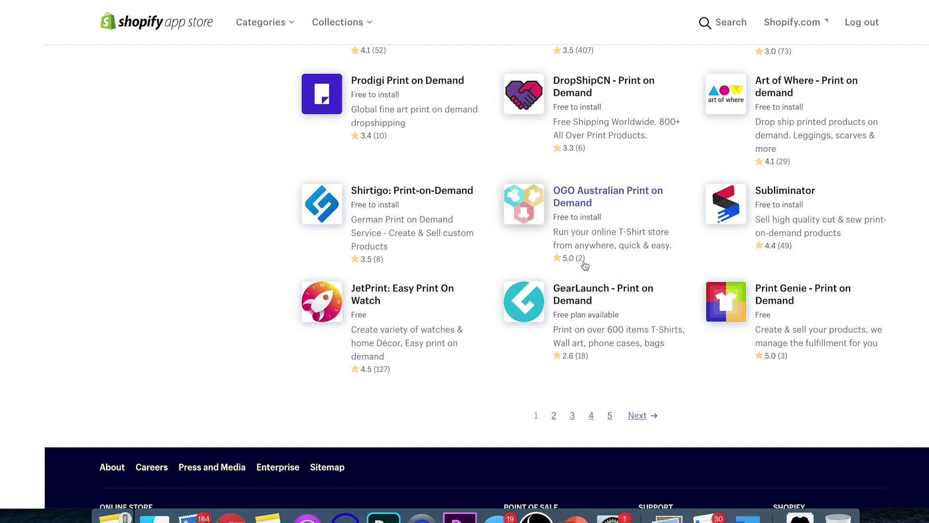
{"action": "scroll", "coordinate": [646, 203], "scroll_direction": "up", "scroll_amount": 3}
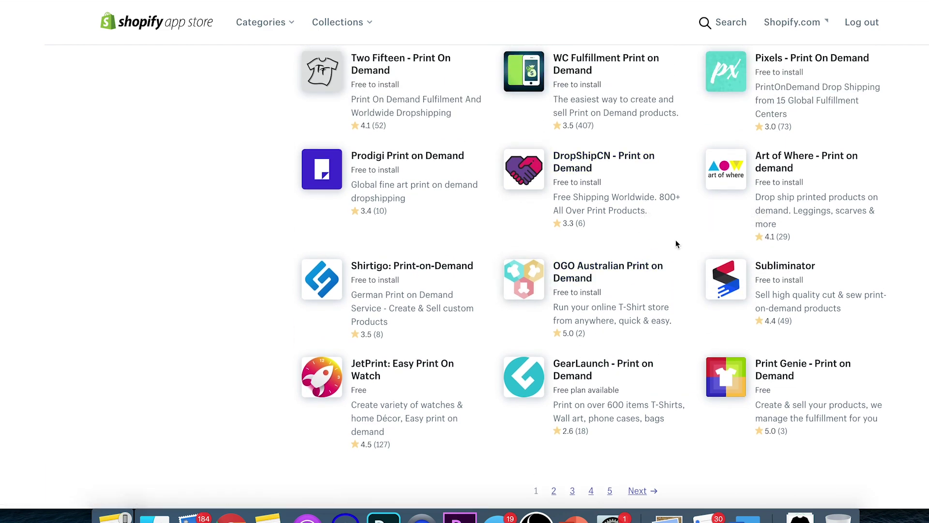
{"action": "scroll", "coordinate": [676, 244], "scroll_direction": "up", "scroll_amount": 10}
{"action": "scroll", "coordinate": [677, 244], "scroll_direction": "up", "scroll_amount": 8}
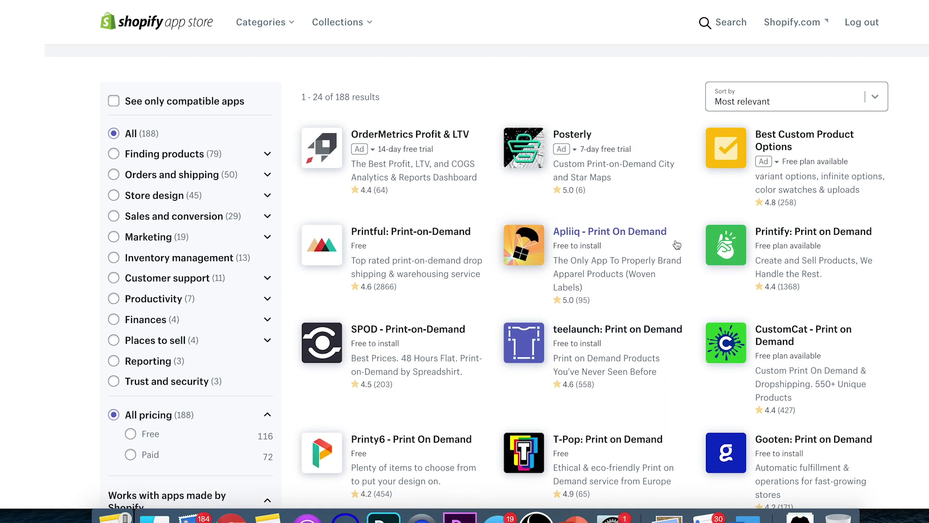
{"action": "scroll", "coordinate": [677, 244], "scroll_direction": "up", "scroll_amount": 3}
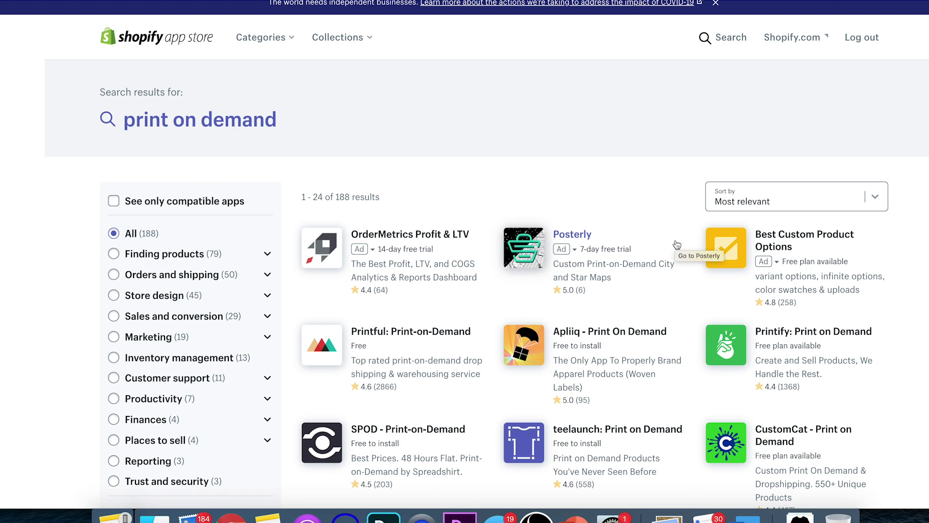
{"action": "scroll", "coordinate": [676, 244], "scroll_direction": "up", "scroll_amount": 1}
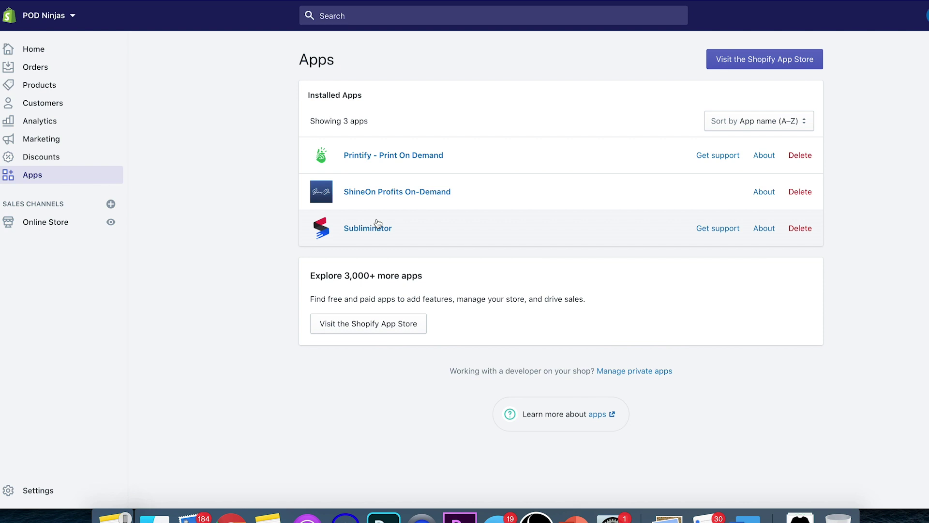
Open the installed Printify app and show the Men's Clothing category of its product catalog
{"action": "left_click", "coordinate": [386, 157]}
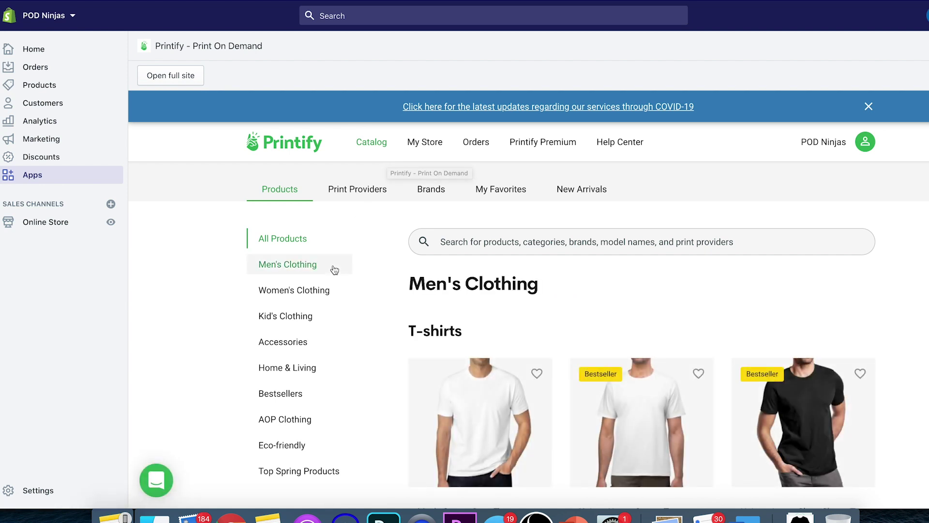
{"action": "left_click", "coordinate": [294, 271]}
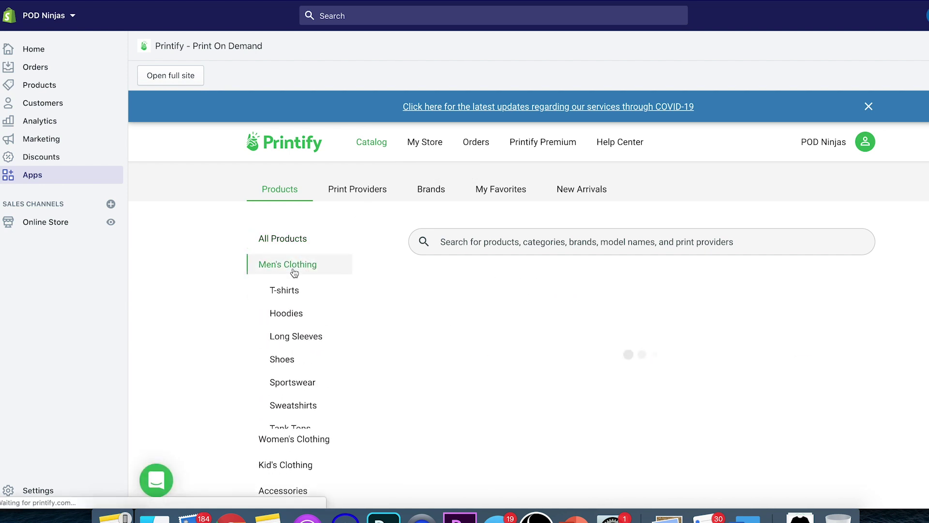
Open the Unisex Heavy Blend Hooded Sweatshirt from the men's Hoodies category
{"action": "left_click", "coordinate": [291, 313]}
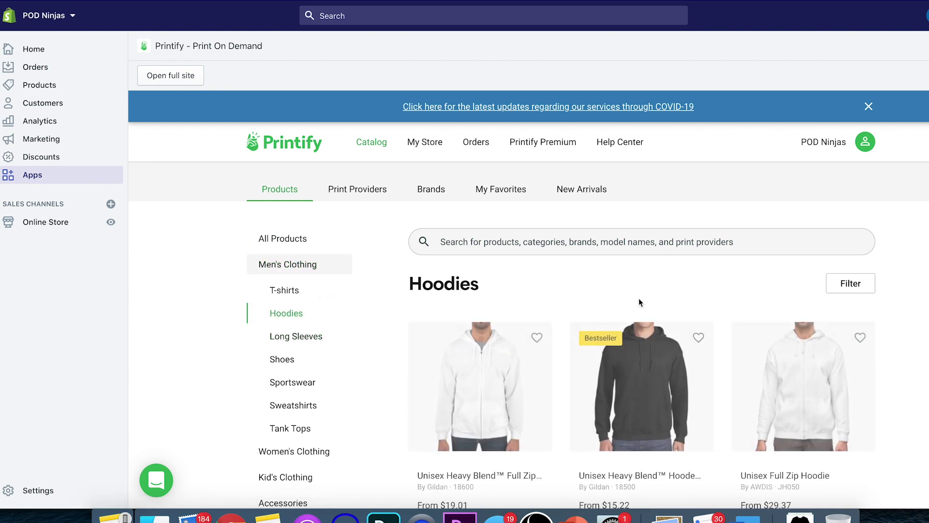
{"action": "scroll", "coordinate": [639, 303], "scroll_direction": "down", "scroll_amount": 3}
{"action": "left_click", "coordinate": [629, 307]}
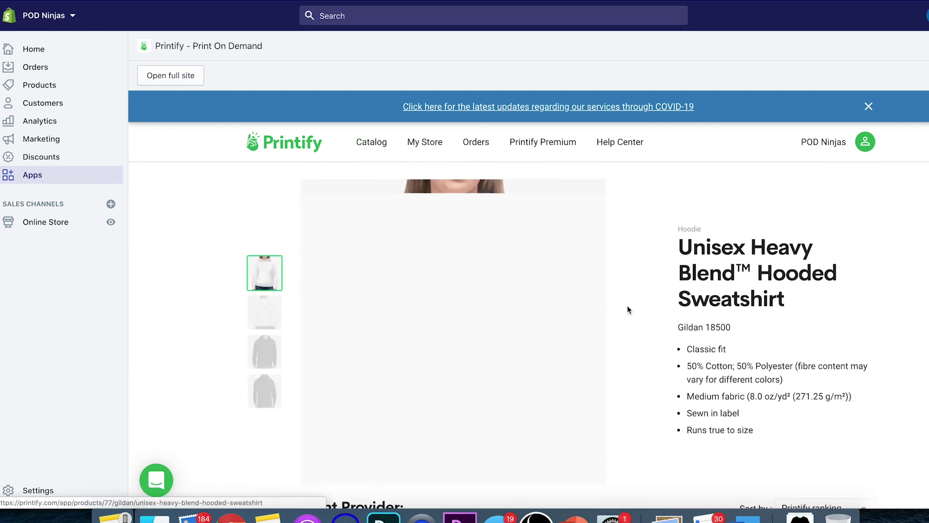
Compare the print providers offered for the hooded sweatshirt and start designing it with Monster Digital
{"action": "scroll", "coordinate": [709, 341], "scroll_direction": "down", "scroll_amount": 5}
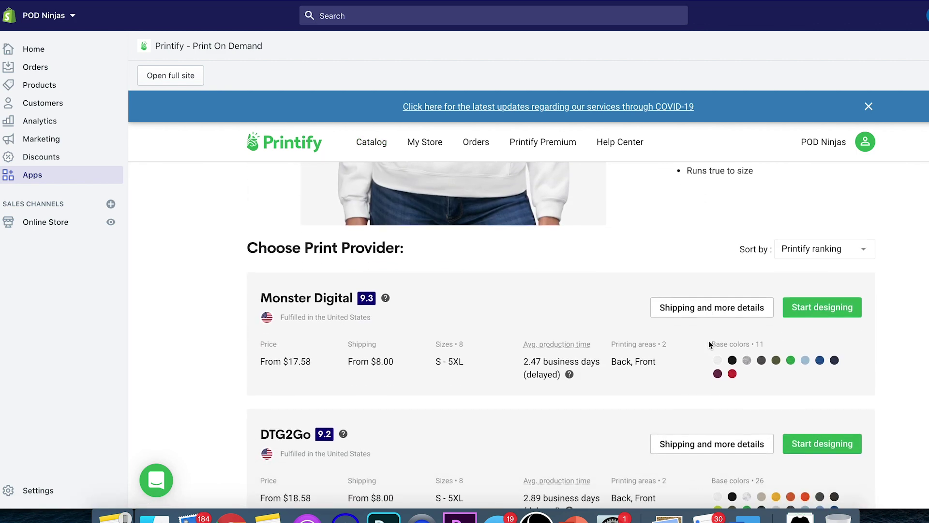
{"action": "scroll", "coordinate": [708, 344], "scroll_direction": "down", "scroll_amount": 4}
{"action": "scroll", "coordinate": [483, 301], "scroll_direction": "up", "scroll_amount": 4}
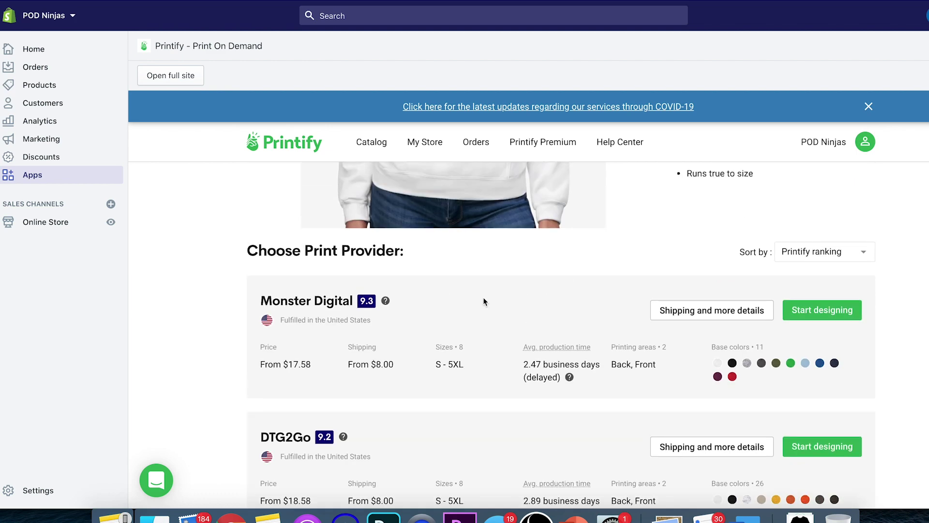
{"action": "scroll", "coordinate": [388, 435], "scroll_direction": "down", "scroll_amount": 4}
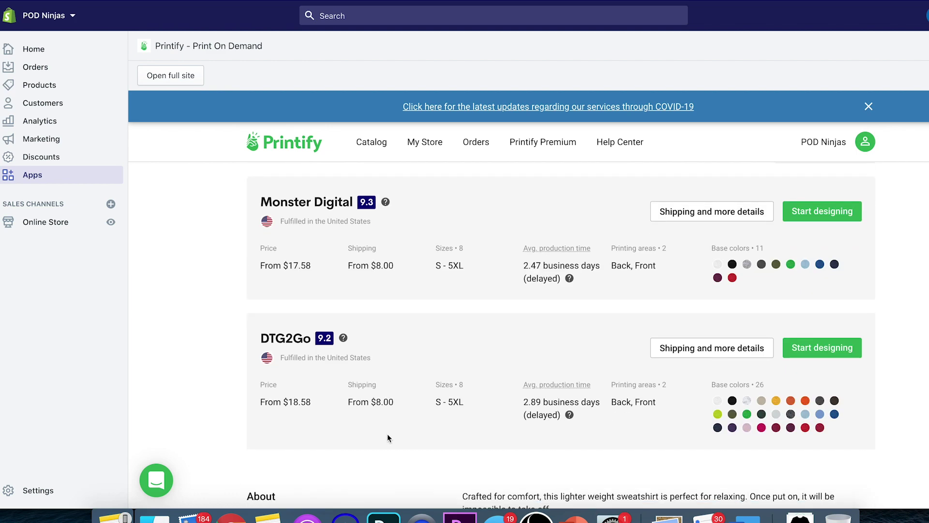
{"action": "scroll", "coordinate": [362, 324], "scroll_direction": "up", "scroll_amount": 4}
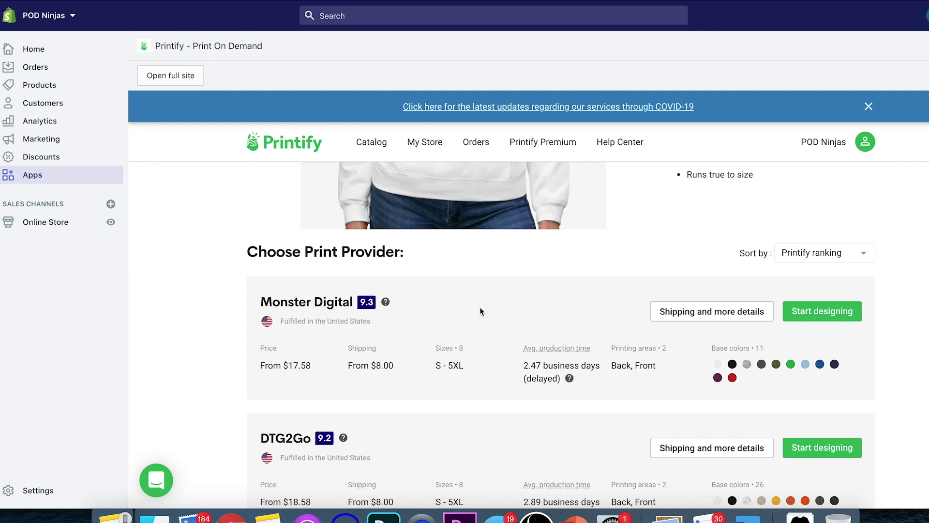
{"action": "scroll", "coordinate": [408, 373], "scroll_direction": "down", "scroll_amount": 1}
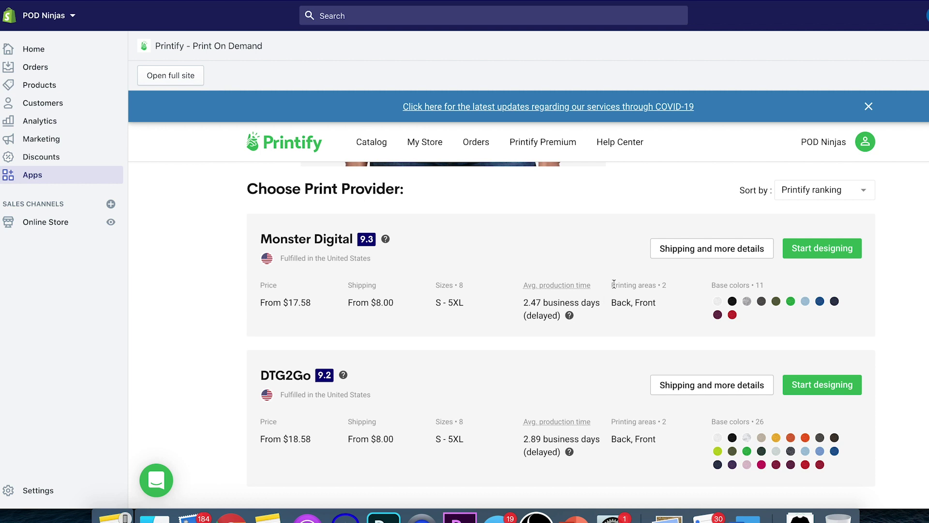
{"action": "left_click", "coordinate": [827, 253]}
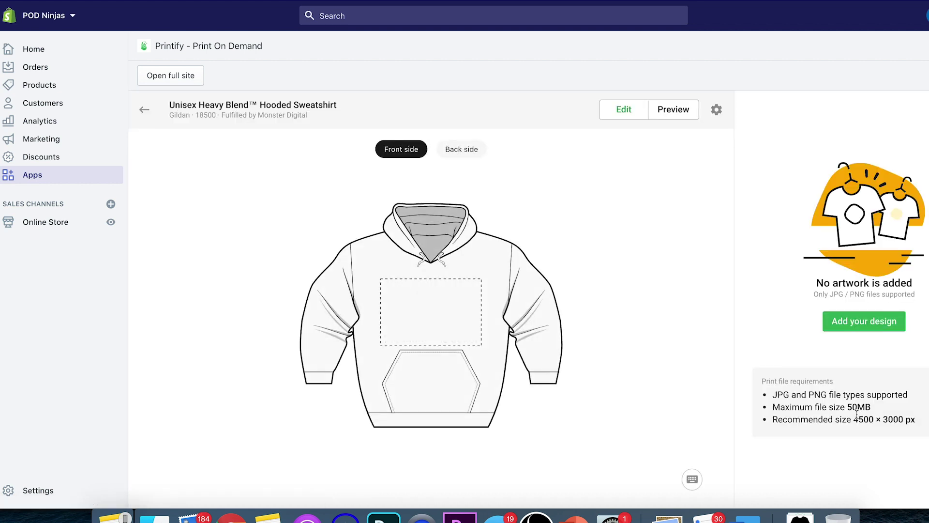
Review the print file requirements and place Cat_Example_Design.png from the artwork library on the hoodie's front, nudging it within the print area
{"action": "left_click_drag", "start_coordinate": [771, 420], "coordinate": [915, 426]}
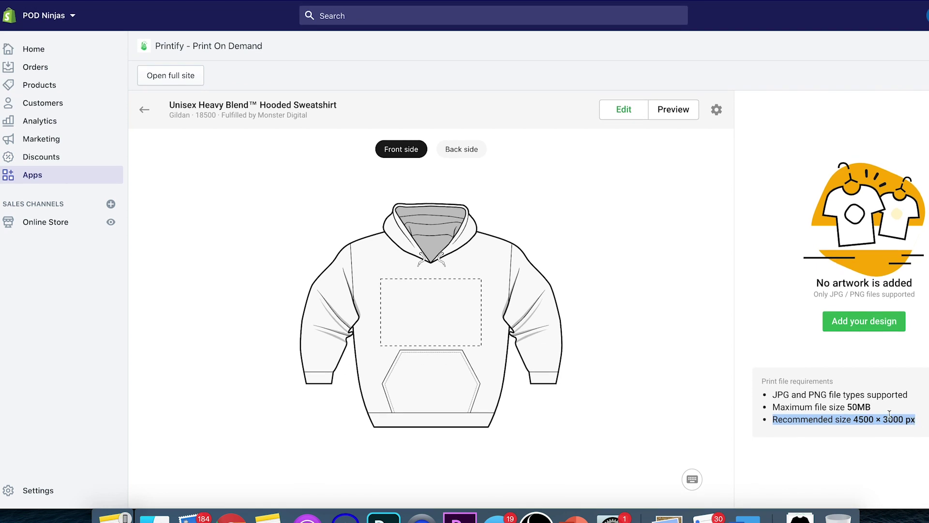
{"action": "left_click", "coordinate": [716, 110]}
{"action": "left_click", "coordinate": [717, 110]}
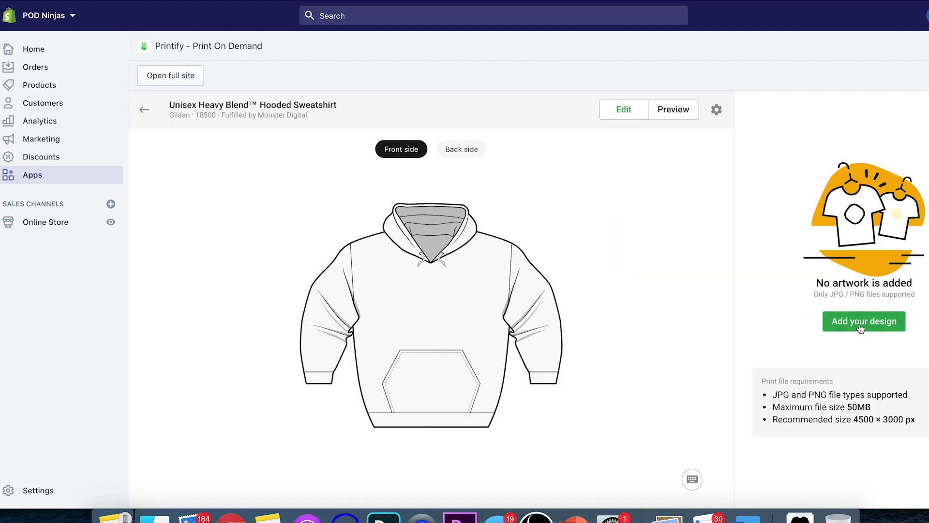
{"action": "left_click_drag", "start_coordinate": [859, 419], "coordinate": [911, 417]}
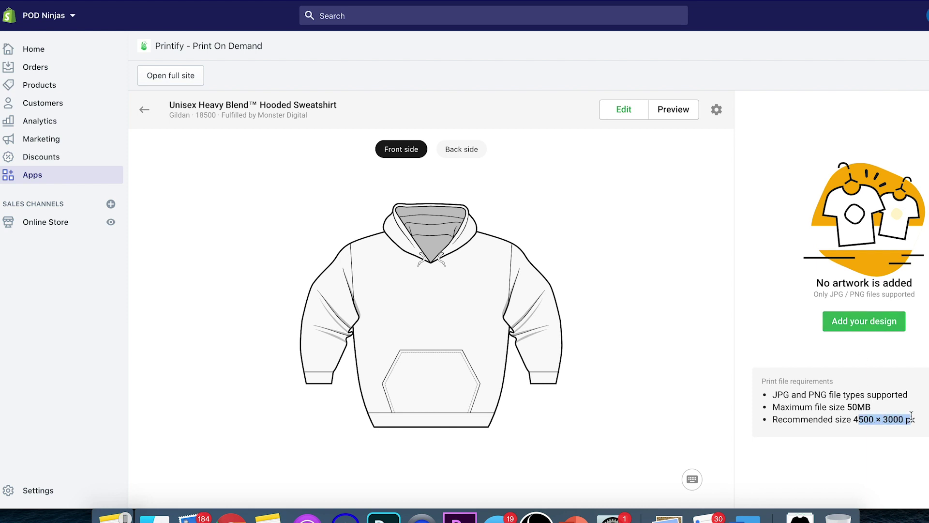
{"action": "left_click", "coordinate": [874, 322]}
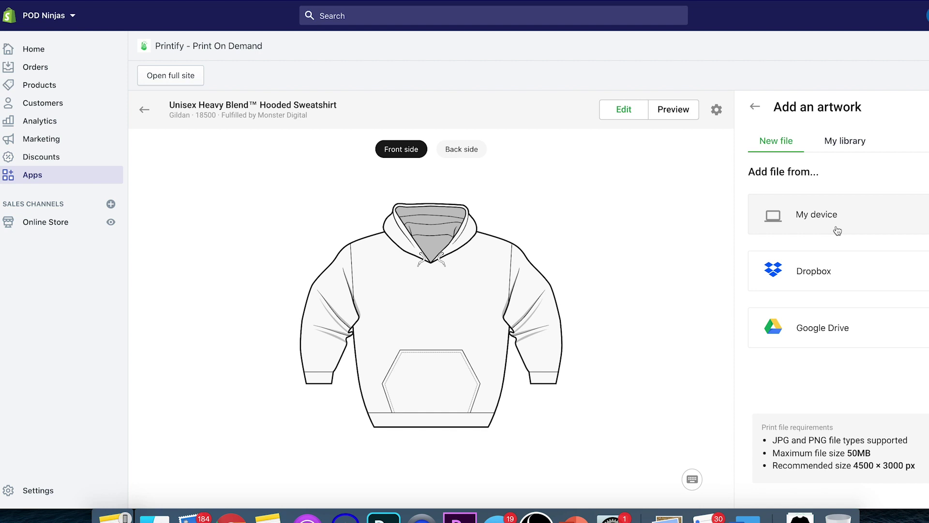
{"action": "left_click", "coordinate": [845, 150]}
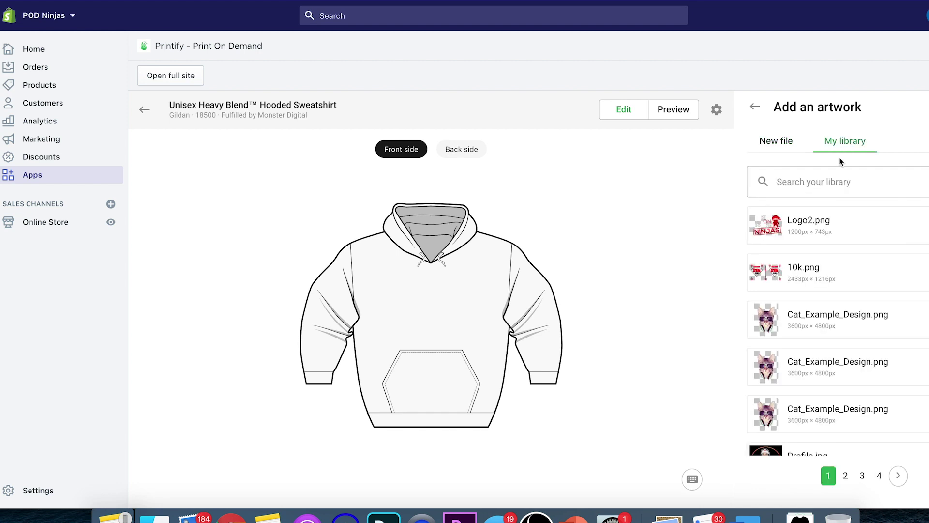
{"action": "left_click", "coordinate": [804, 325]}
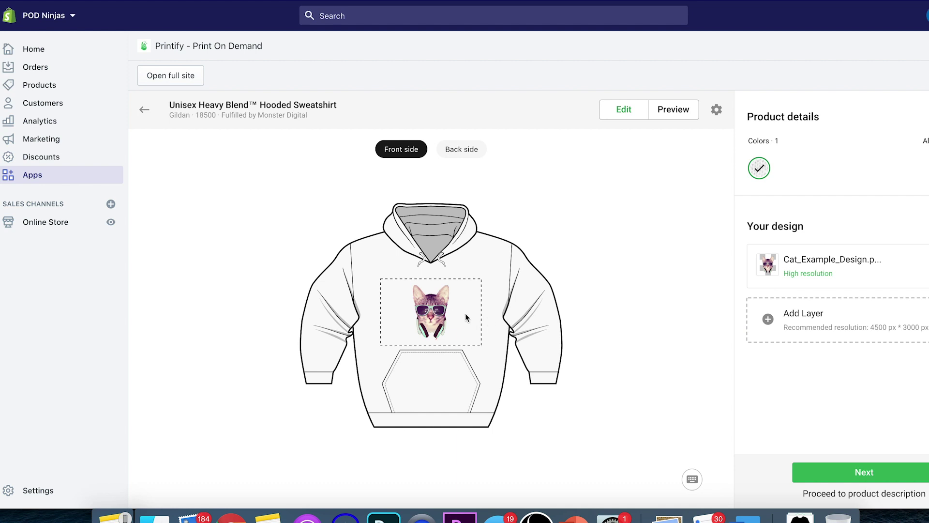
{"action": "mouse_move", "coordinate": [436, 310]}
{"action": "left_mouse_down"}
{"action": "mouse_move", "coordinate": [462, 308]}
{"action": "mouse_move", "coordinate": [412, 306]}
{"action": "mouse_move", "coordinate": [436, 306]}
{"action": "left_mouse_up"}
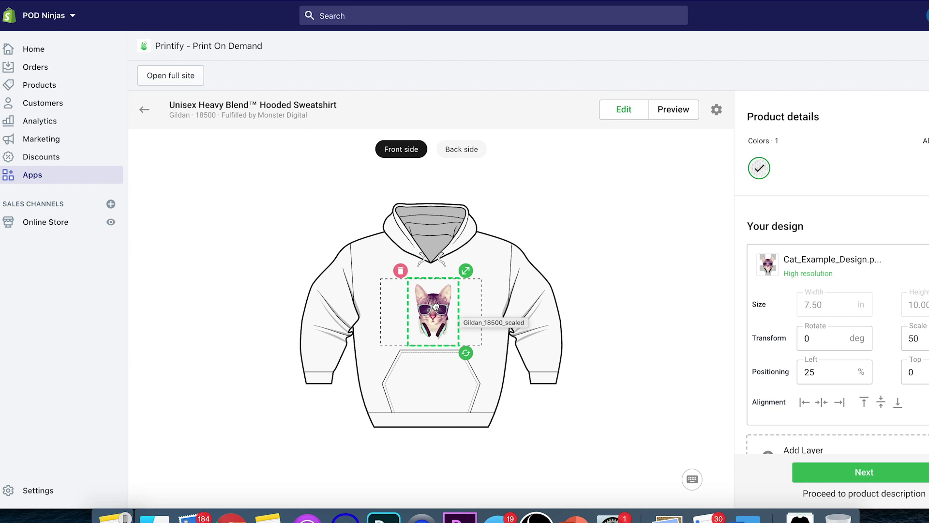
Add Cat_Example_Design.png from the artwork library to the hoodie's back side
{"action": "left_click", "coordinate": [458, 151]}
{"action": "left_click", "coordinate": [804, 266]}
{"action": "left_click", "coordinate": [848, 145]}
{"action": "left_click", "coordinate": [804, 319]}
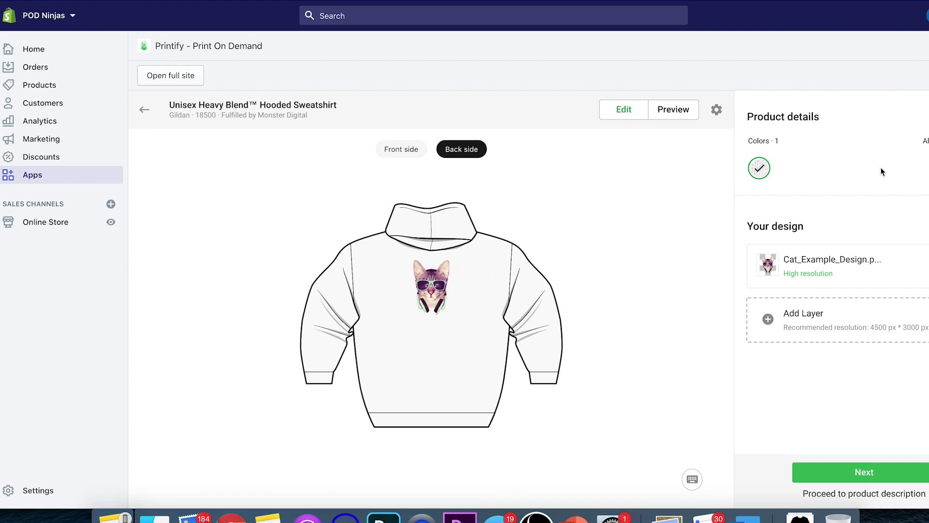
Make black the hoodie's only color, deselecting white, and show the front side
{"action": "left_click", "coordinate": [925, 141]}
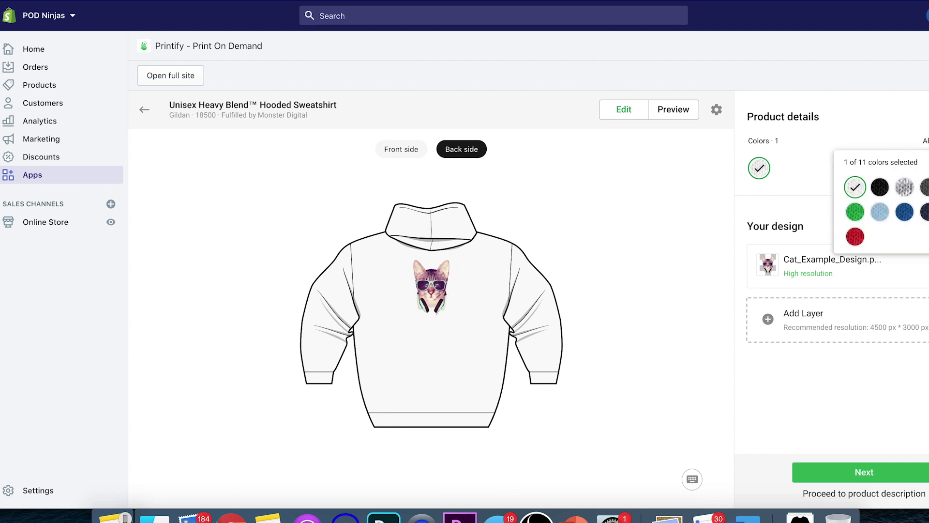
{"action": "left_click", "coordinate": [886, 192]}
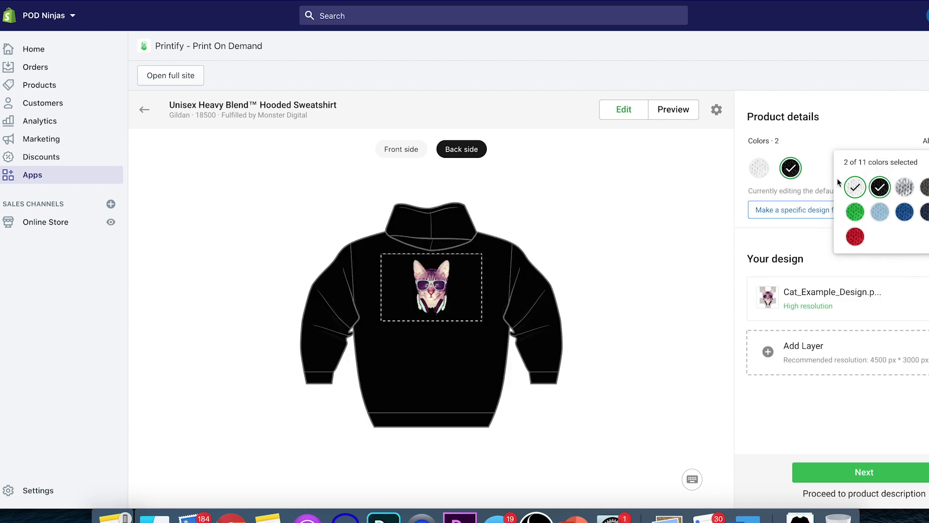
{"action": "left_click", "coordinate": [855, 187]}
{"action": "left_click", "coordinate": [828, 141]}
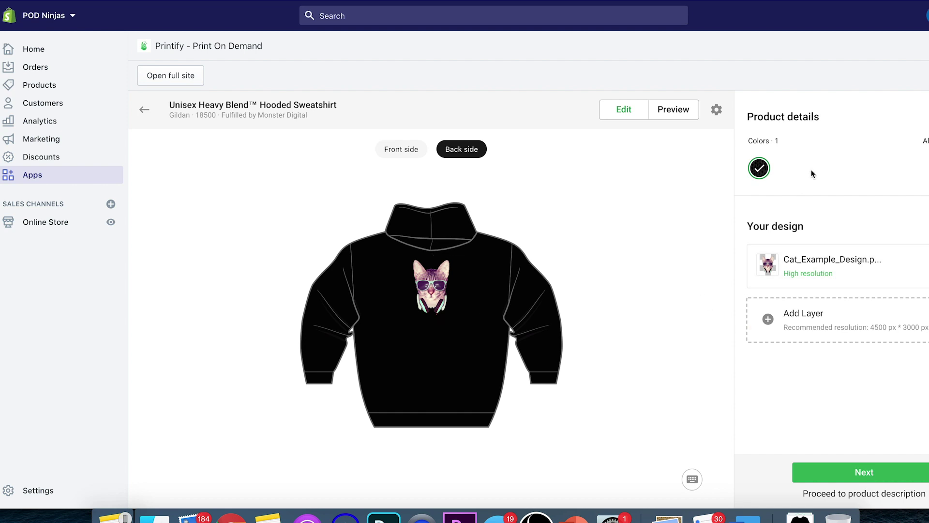
{"action": "left_click", "coordinate": [409, 146]}
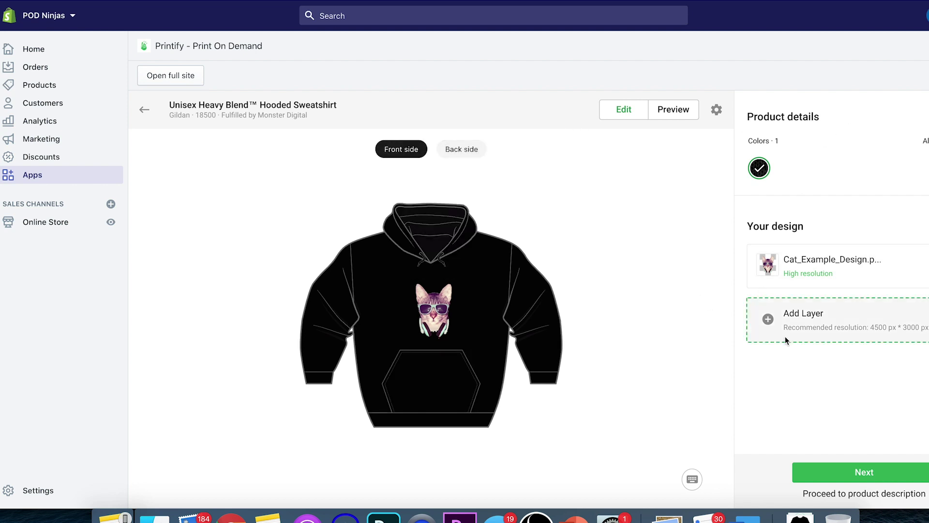
Proceed to the product mockups, compare the back and front views, choose Front as the title image, and continue to the description
{"action": "left_click", "coordinate": [855, 477]}
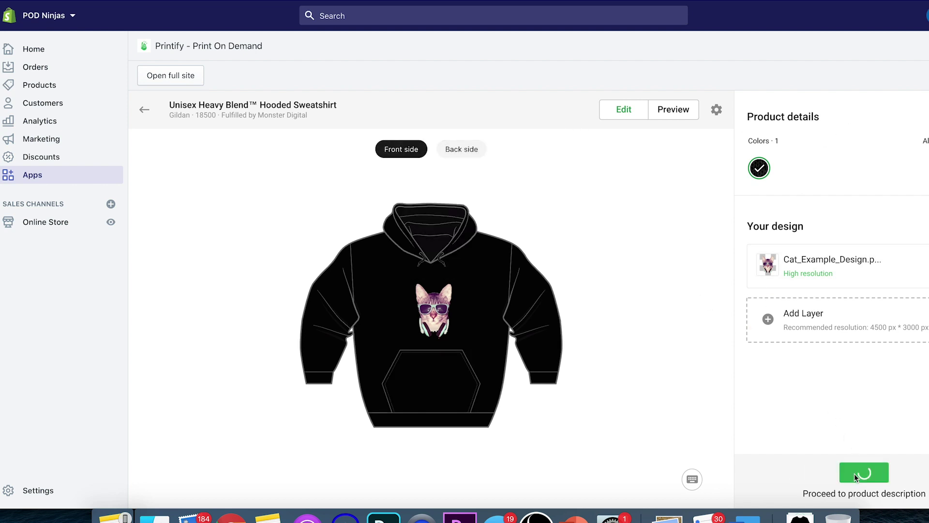
{"action": "scroll", "coordinate": [467, 271], "scroll_direction": "down", "scroll_amount": 4}
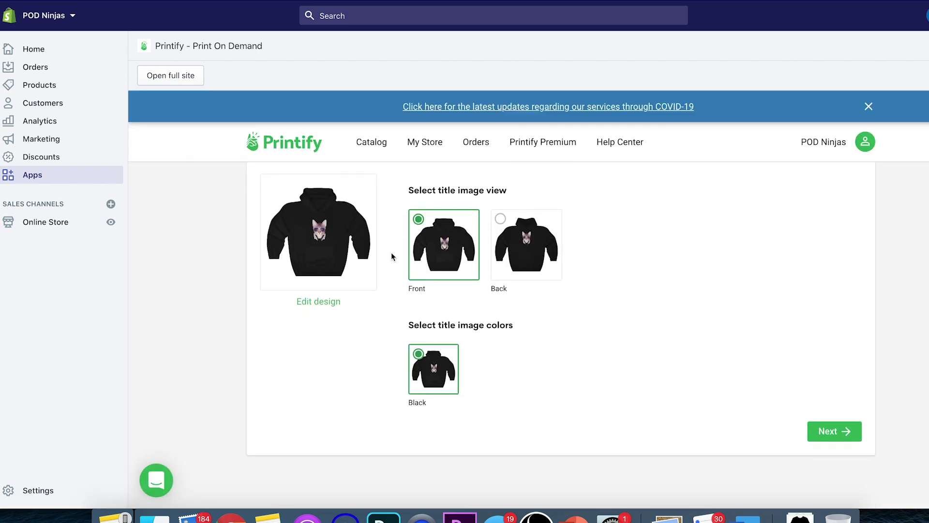
{"action": "scroll", "coordinate": [560, 323], "scroll_direction": "up", "scroll_amount": 1}
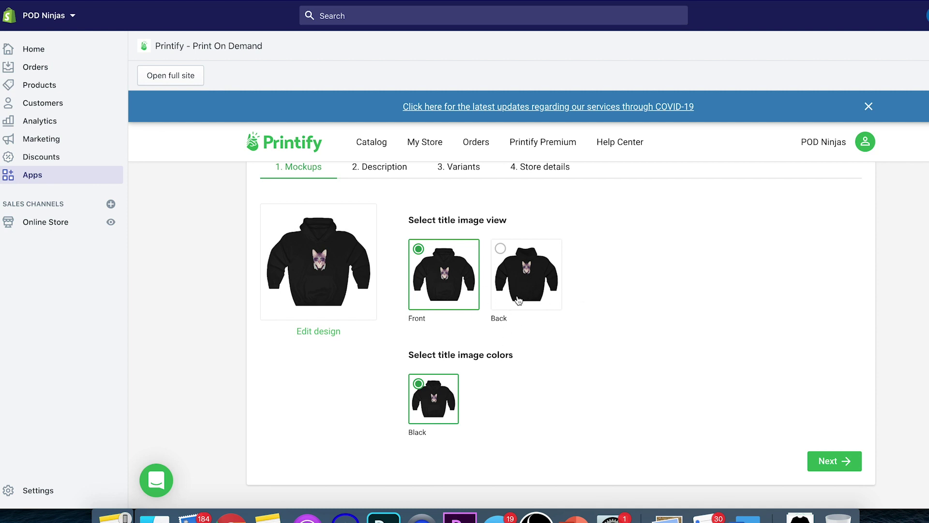
{"action": "left_click", "coordinate": [518, 278]}
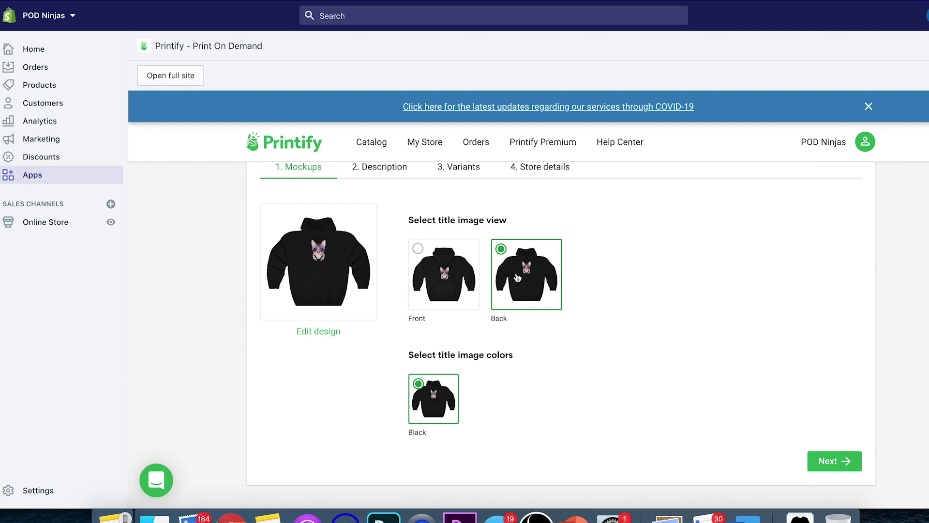
{"action": "left_click", "coordinate": [455, 280]}
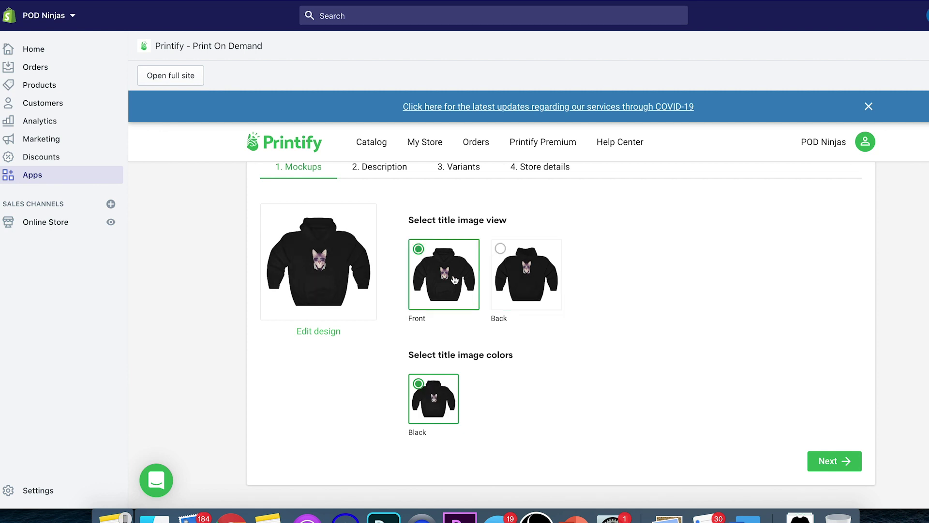
{"action": "left_click", "coordinate": [819, 462]}
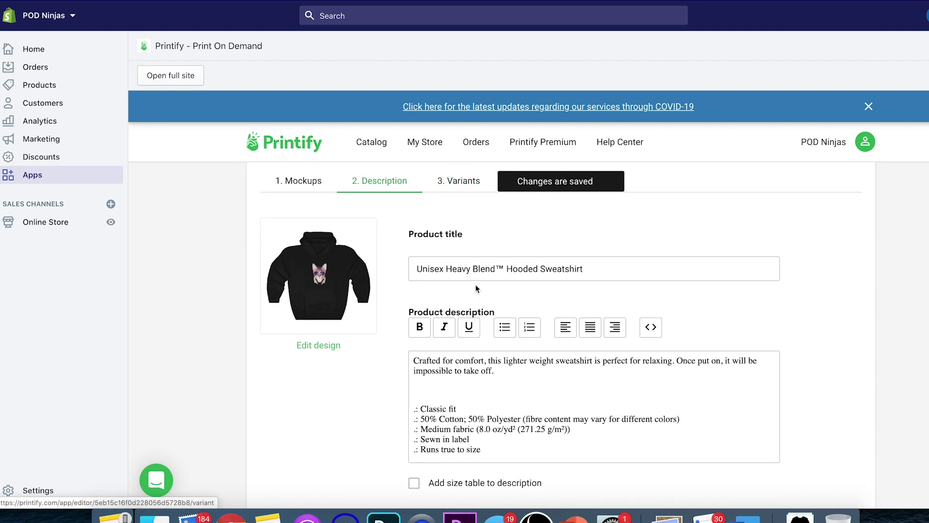
Replace the product title with "Cat Hoodie"
{"action": "left_click", "coordinate": [474, 269]}
{"action": "key", "text": "super+a"}
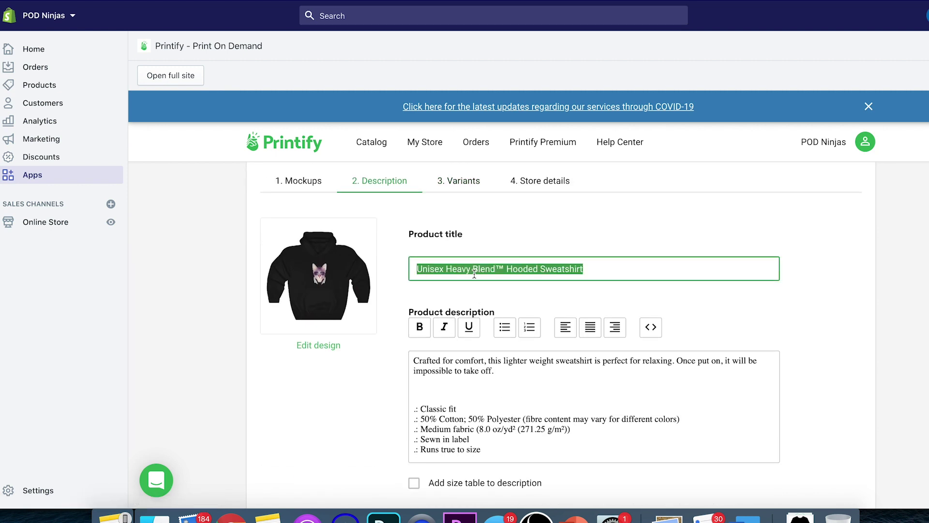
{"action": "type", "text": "Cat Hoodie"}
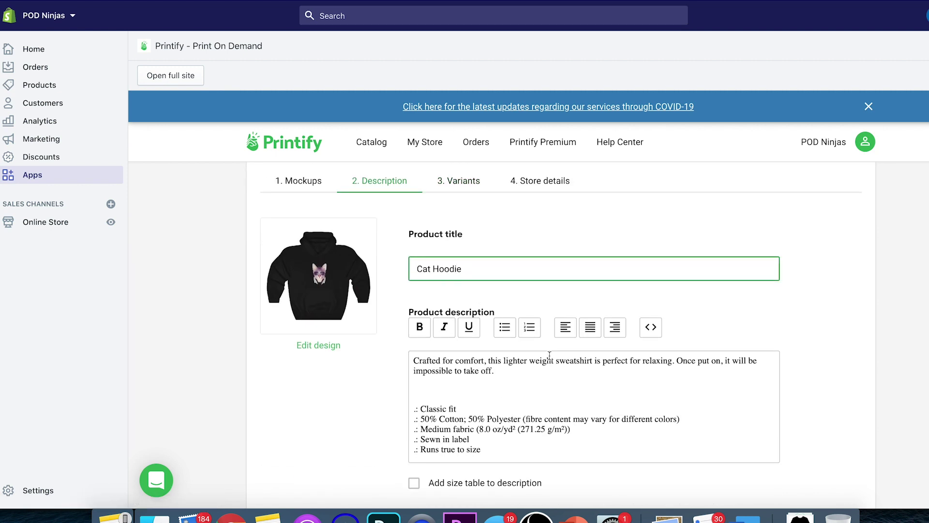
Add the imperial size table to the product description and continue to the variants
{"action": "left_click", "coordinate": [500, 394]}
{"action": "scroll", "coordinate": [492, 368], "scroll_direction": "down", "scroll_amount": 2}
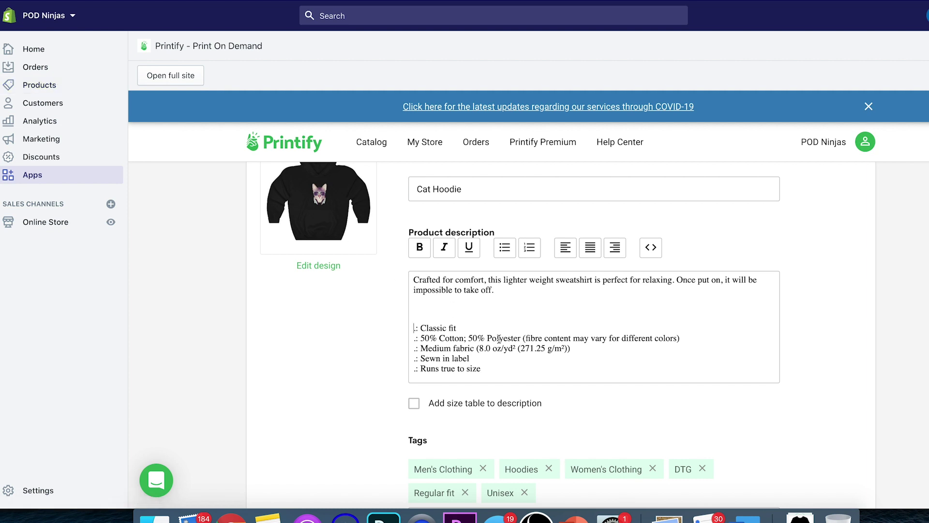
{"action": "scroll", "coordinate": [524, 312], "scroll_direction": "down", "scroll_amount": 2}
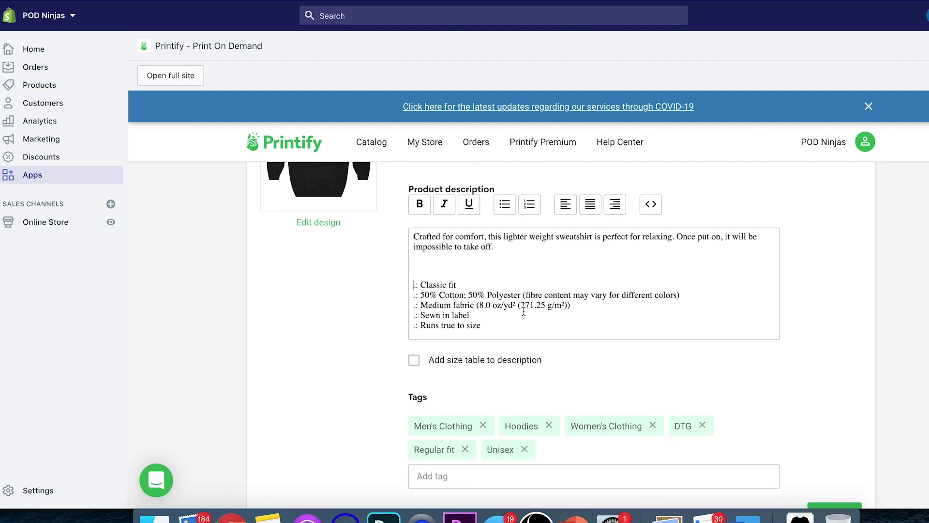
{"action": "left_click", "coordinate": [414, 360]}
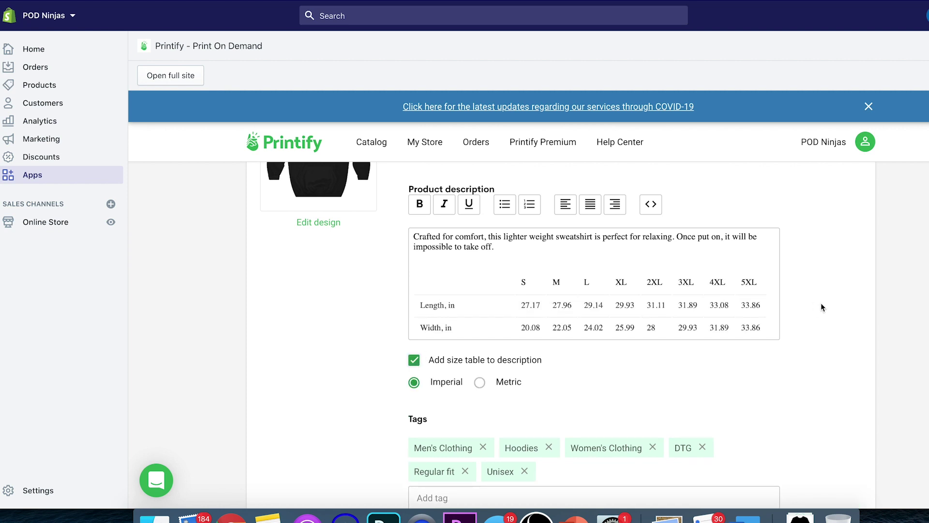
{"action": "scroll", "coordinate": [788, 369], "scroll_direction": "down", "scroll_amount": 5}
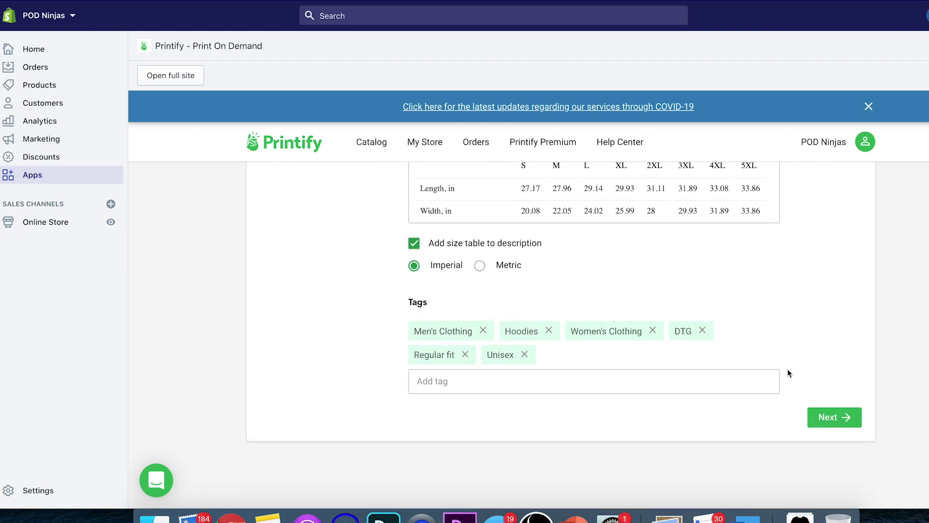
{"action": "left_click", "coordinate": [833, 418]}
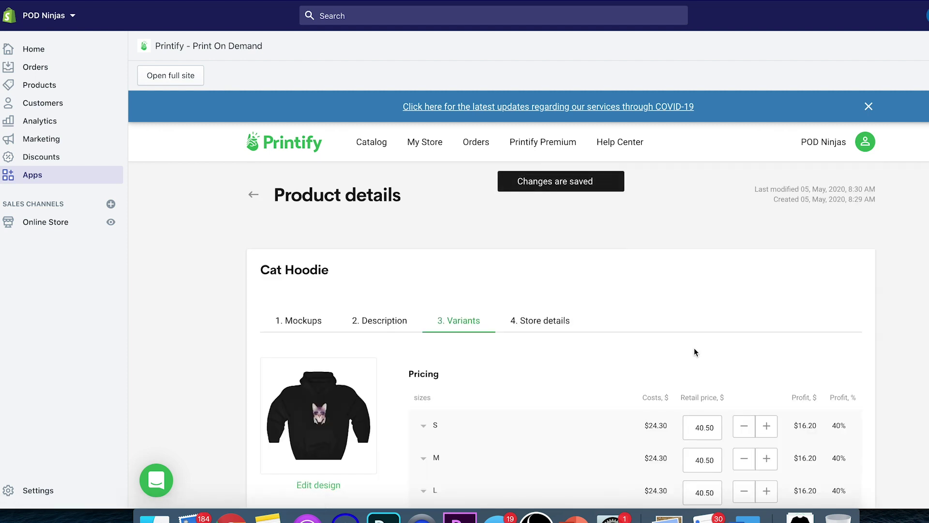
Set the retail price of the size S hoodie to 51.00
{"action": "scroll", "coordinate": [694, 348], "scroll_direction": "down", "scroll_amount": 4}
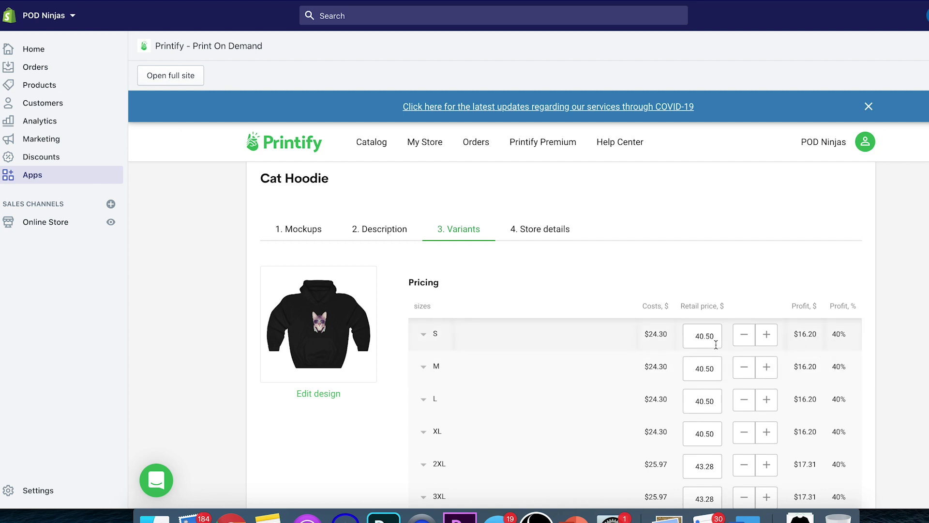
{"action": "left_click", "coordinate": [765, 335]}
{"action": "type", "text": "51"}
{"action": "left_click", "coordinate": [712, 334]}
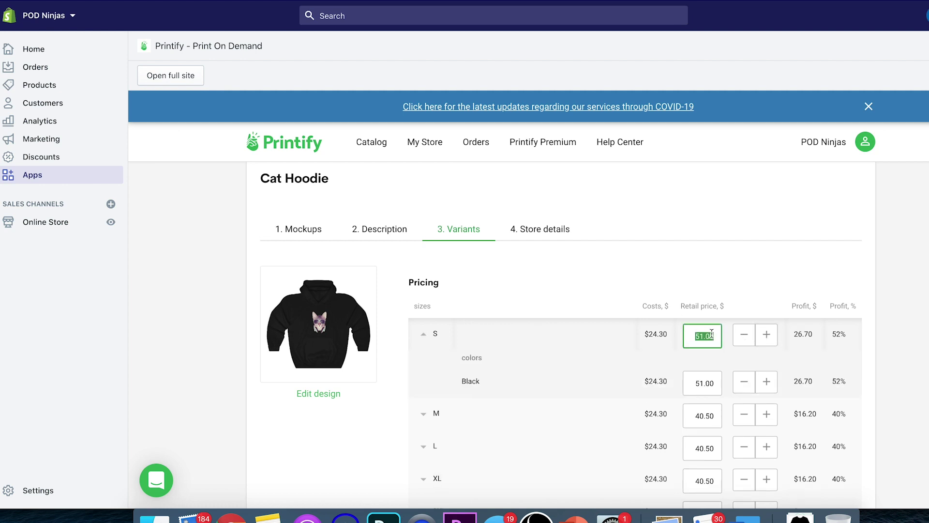
Set the retail price of the size S hoodie to 100 and continue to the store details
{"action": "type", "text": "100"}
{"action": "left_click", "coordinate": [911, 296]}
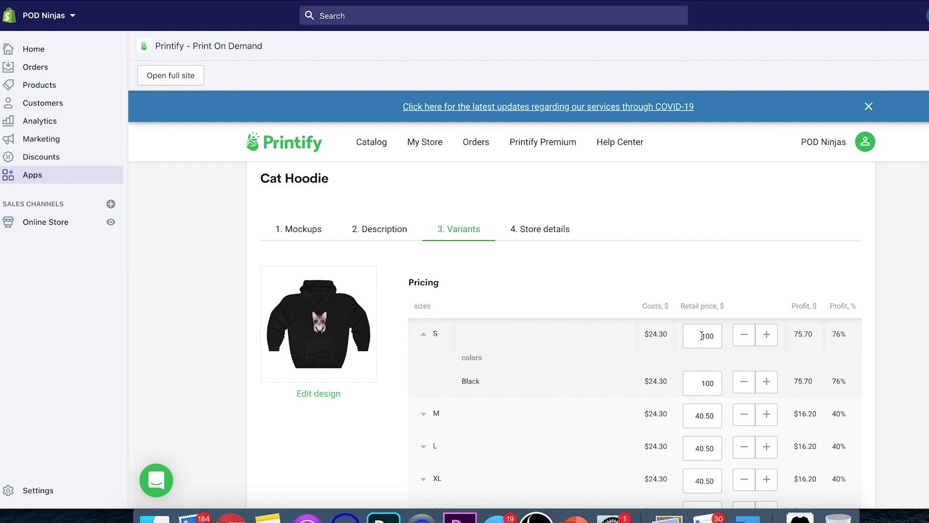
{"action": "scroll", "coordinate": [708, 336], "scroll_direction": "down", "scroll_amount": 5}
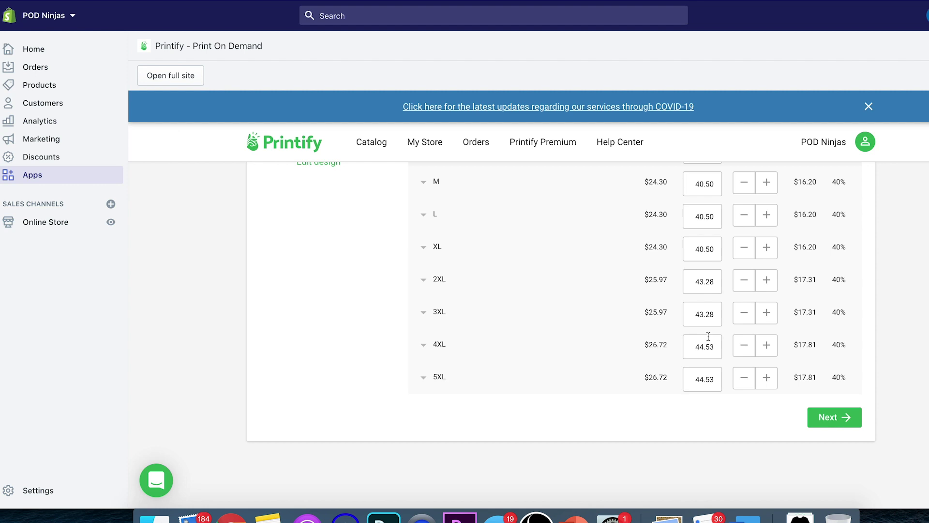
{"action": "left_click", "coordinate": [836, 416]}
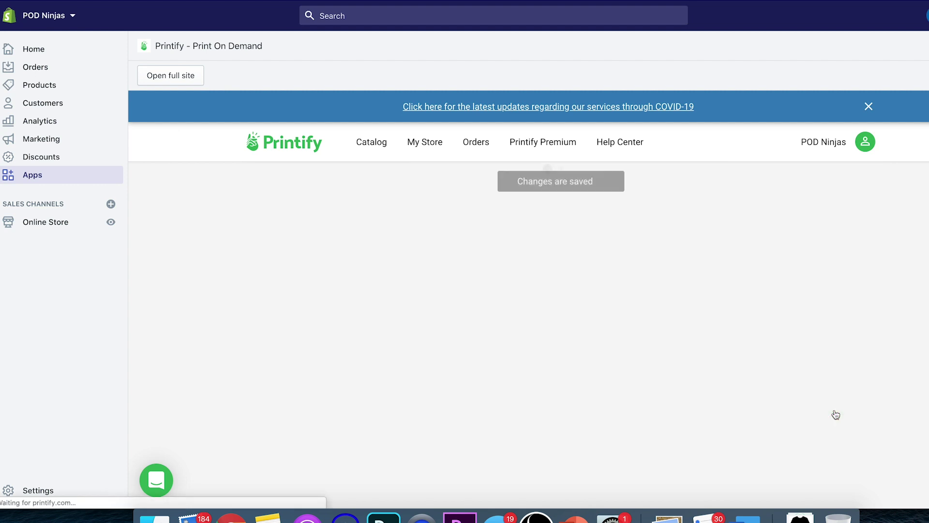
Enable publishing of the Cat Hoodie to the Shopify store, publish it, and dismiss the product import announcement
{"action": "scroll", "coordinate": [638, 361], "scroll_direction": "down", "scroll_amount": 2}
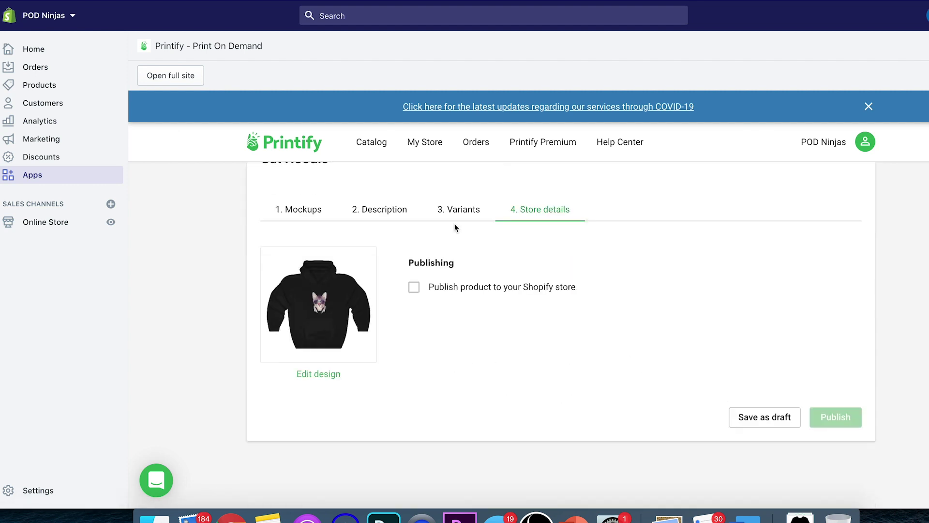
{"action": "left_click", "coordinate": [413, 289]}
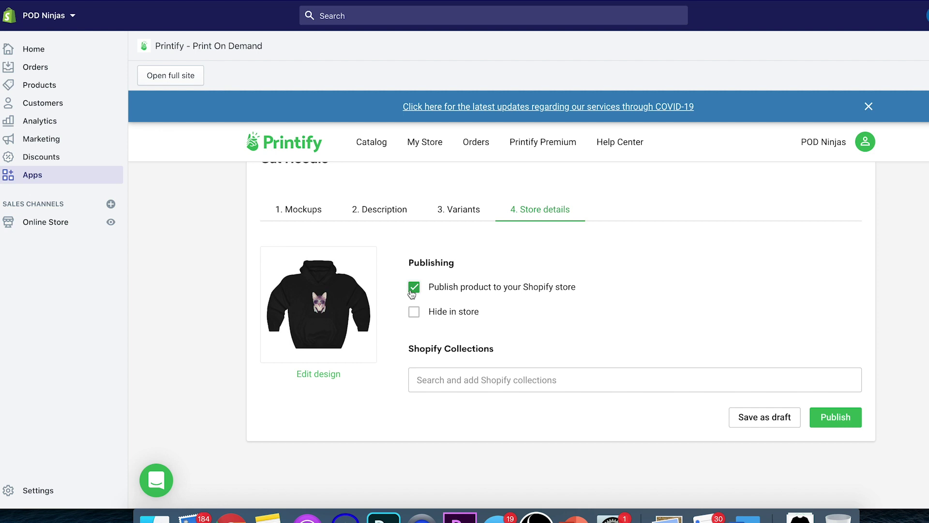
{"action": "left_click", "coordinate": [837, 418]}
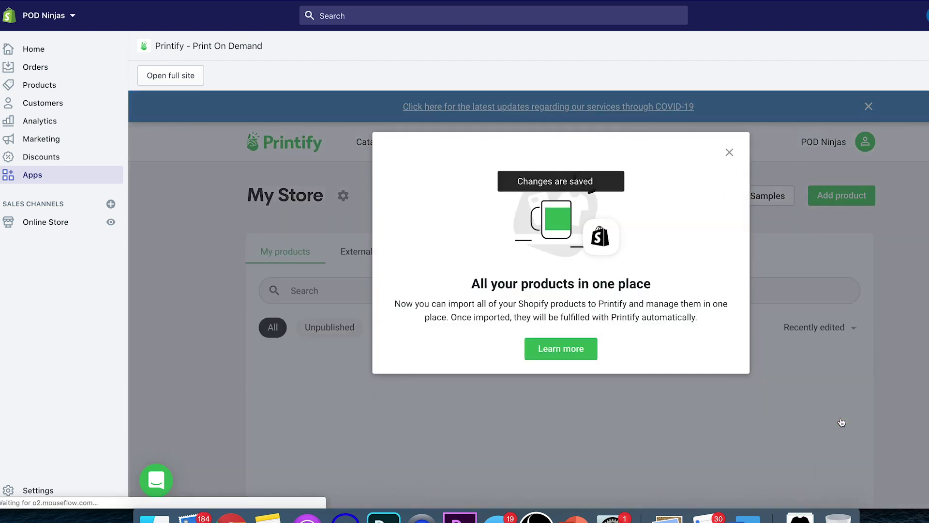
{"action": "left_click", "coordinate": [729, 153]}
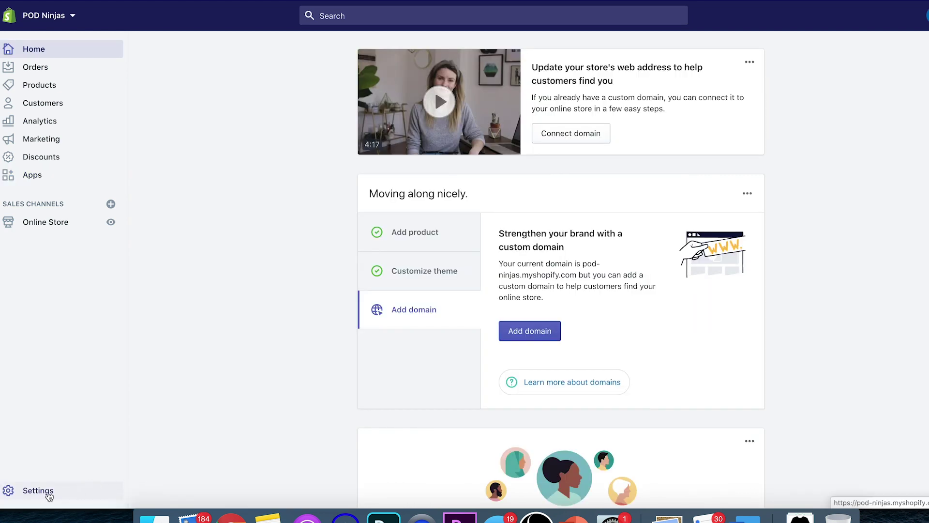
{"action": "left_click", "coordinate": [39, 491]}
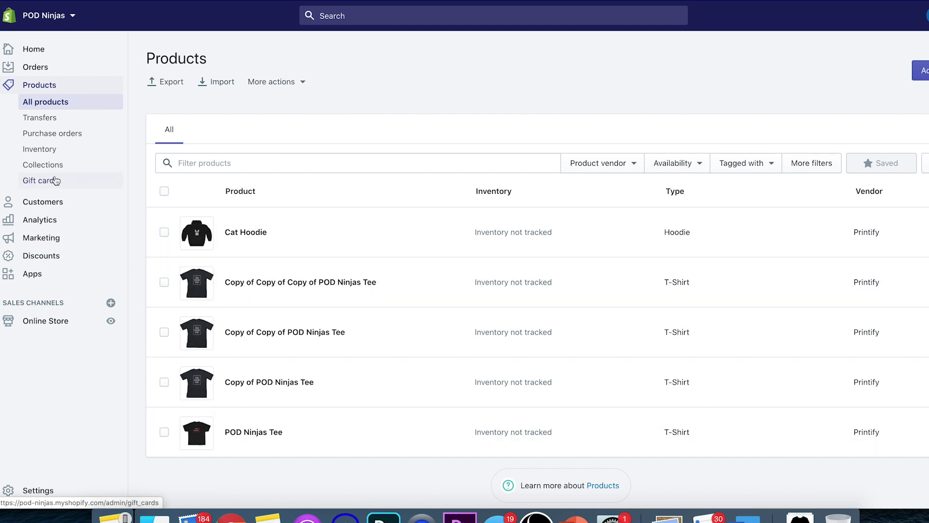
Create and save a manual product collection titled "Unicorn Lovers"
{"action": "left_click", "coordinate": [44, 166]}
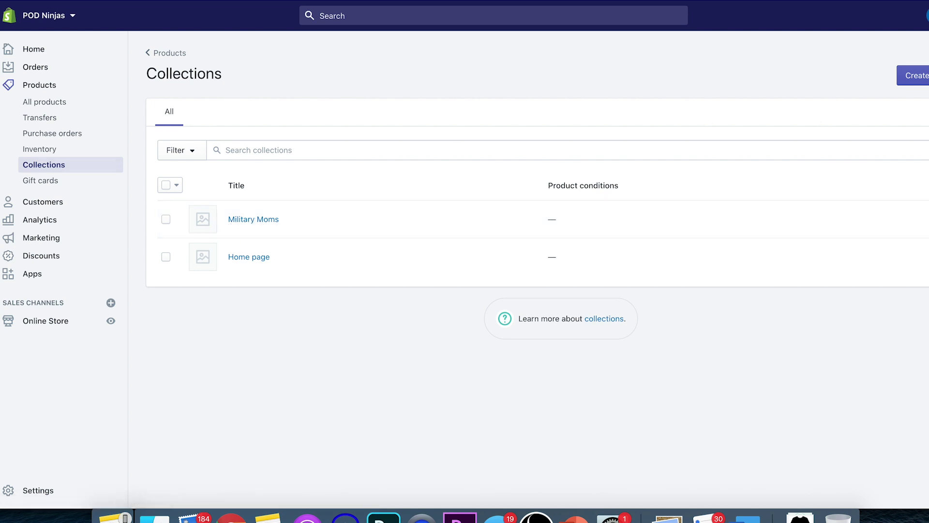
{"action": "left_click", "coordinate": [916, 76]}
{"action": "left_click", "coordinate": [454, 134]}
{"action": "type", "text": "Unicor"}
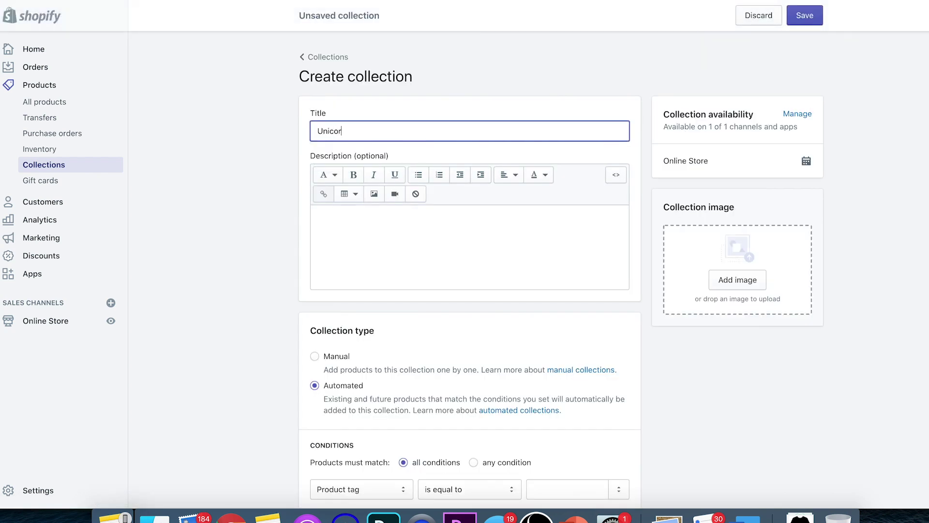
{"action": "type", "text": "n Lovers"}
{"action": "left_click", "coordinate": [314, 358]}
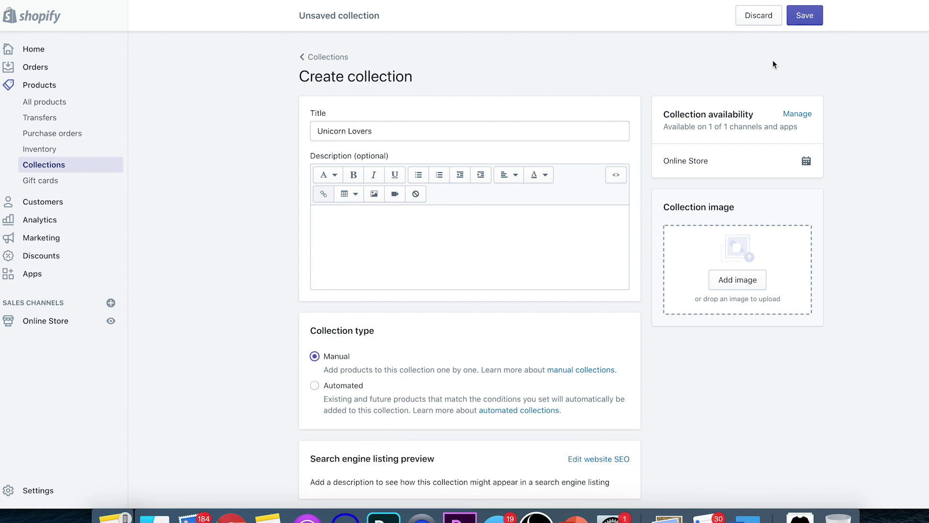
{"action": "left_click", "coordinate": [806, 18]}
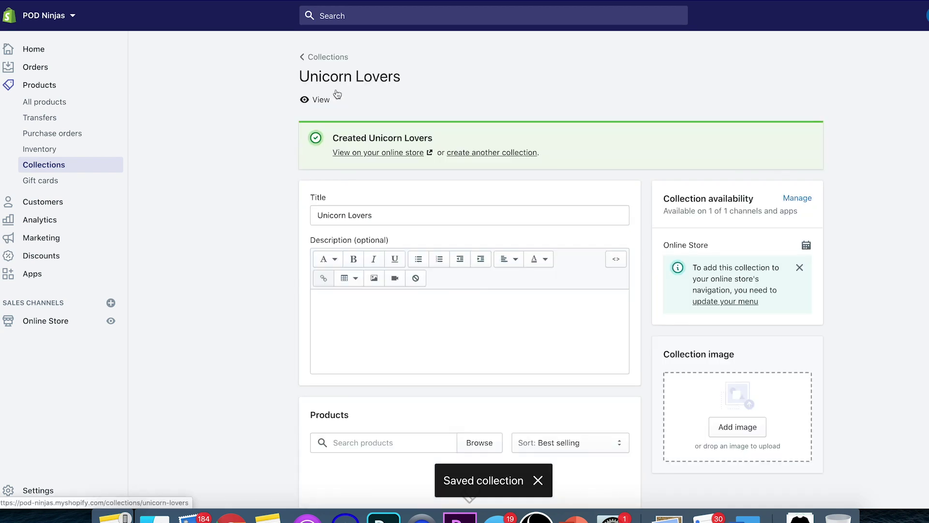
Create and save another manual product collection titled "Coffee Lovers"
{"action": "left_click", "coordinate": [327, 65]}
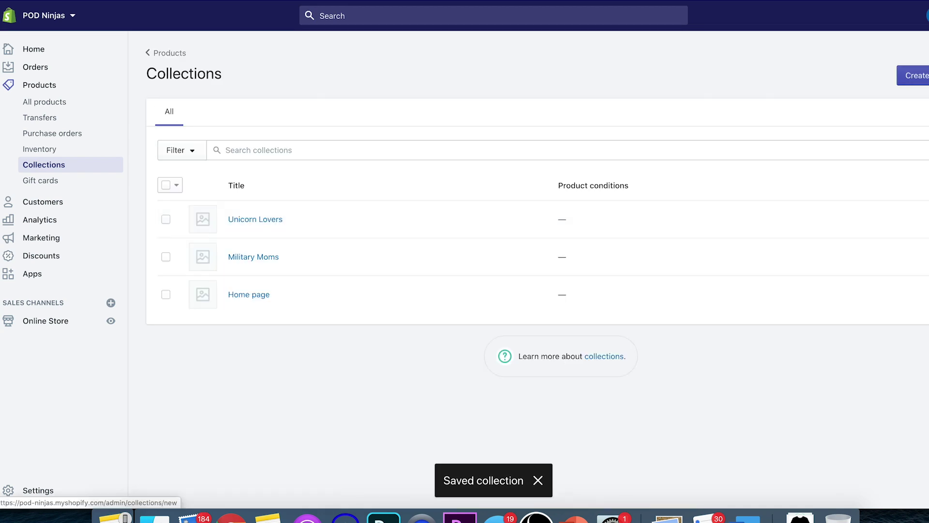
{"action": "left_click", "coordinate": [903, 77]}
{"action": "left_click", "coordinate": [521, 125]}
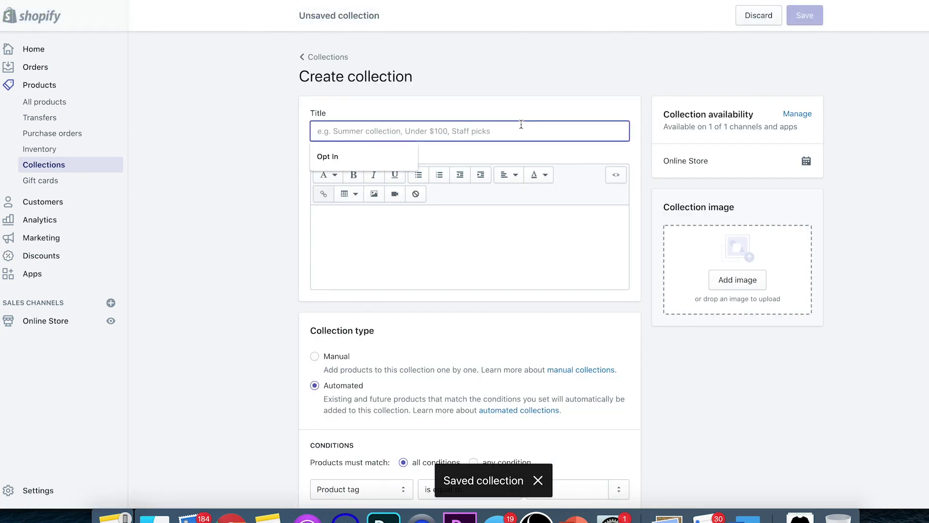
{"action": "type", "text": "Coffee Lovers"}
{"action": "left_click", "coordinate": [808, 17]}
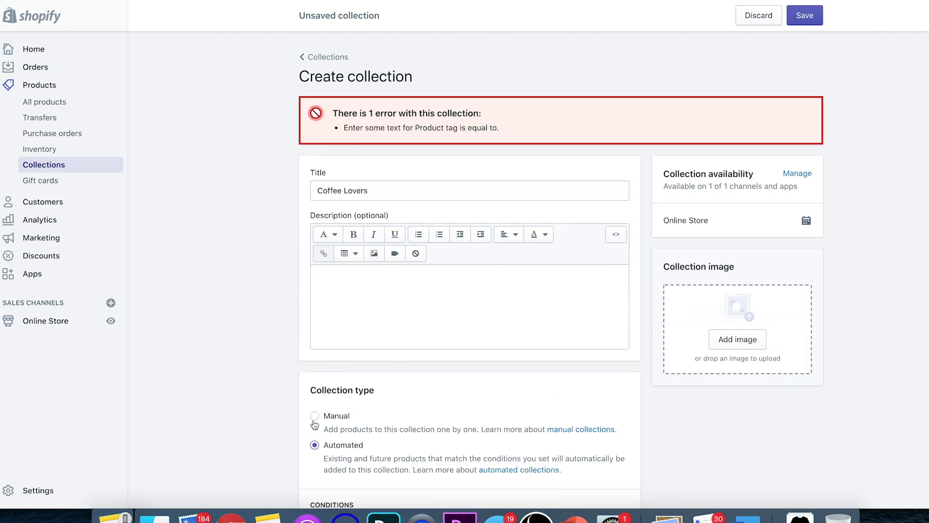
{"action": "left_click", "coordinate": [314, 420]}
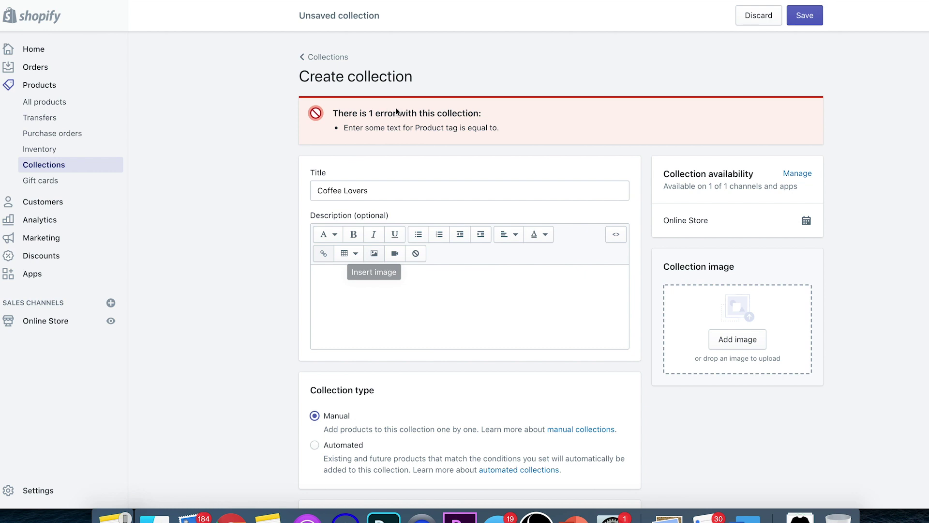
{"action": "scroll", "coordinate": [385, 384], "scroll_direction": "down", "scroll_amount": 3}
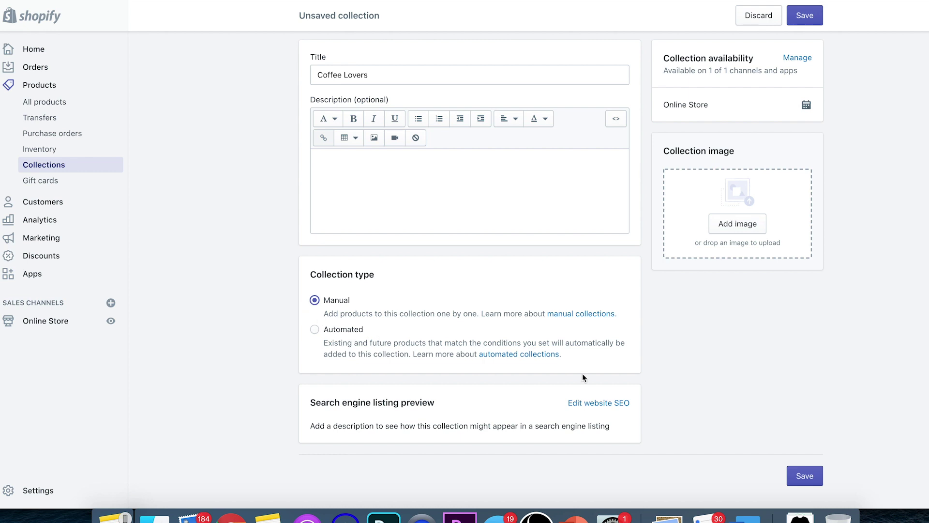
{"action": "left_click", "coordinate": [805, 475]}
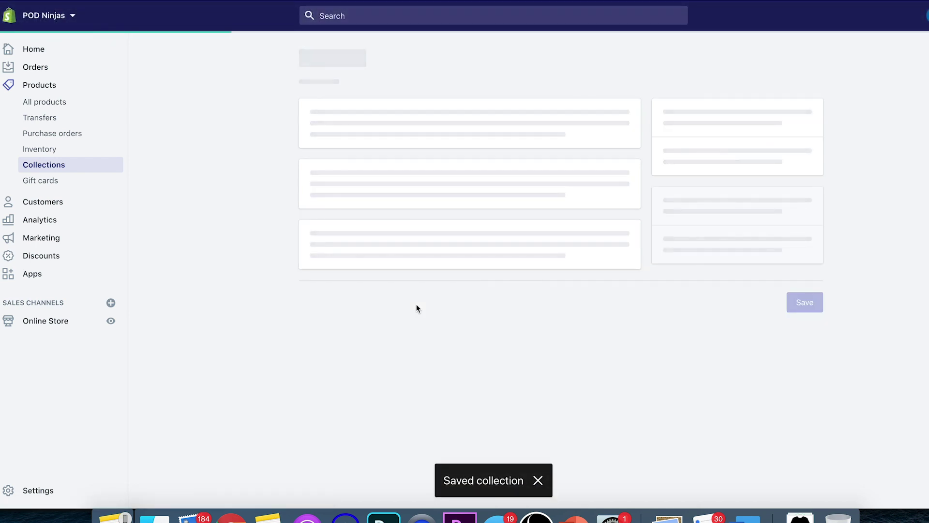
Search for "ninja" products and add the POD Ninjas Tee and its three copies to the Coffee Lovers collection
{"action": "scroll", "coordinate": [368, 250], "scroll_direction": "down", "scroll_amount": 2}
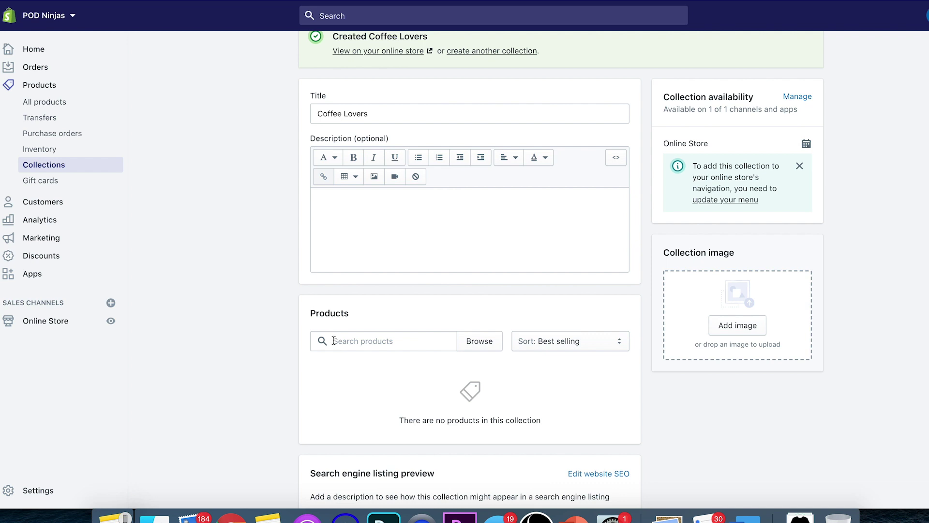
{"action": "left_click", "coordinate": [363, 342]}
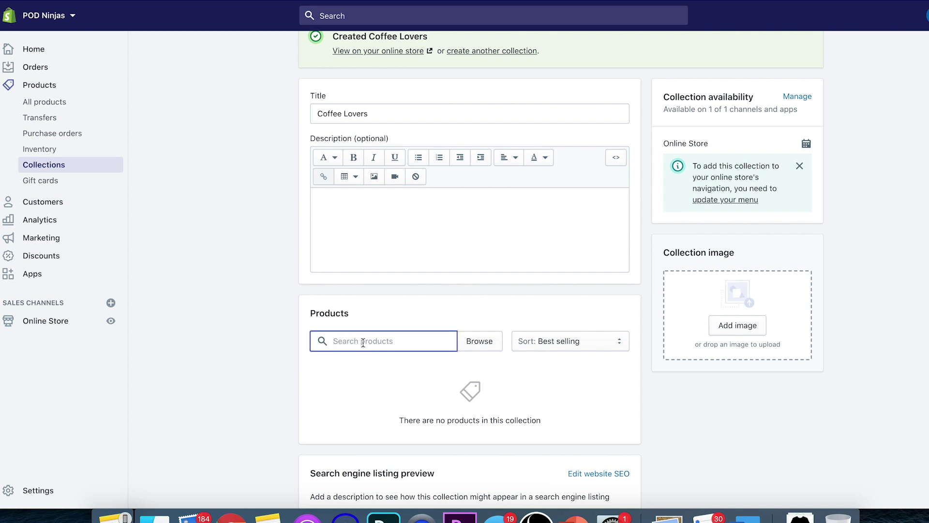
{"action": "type", "text": "ninja"}
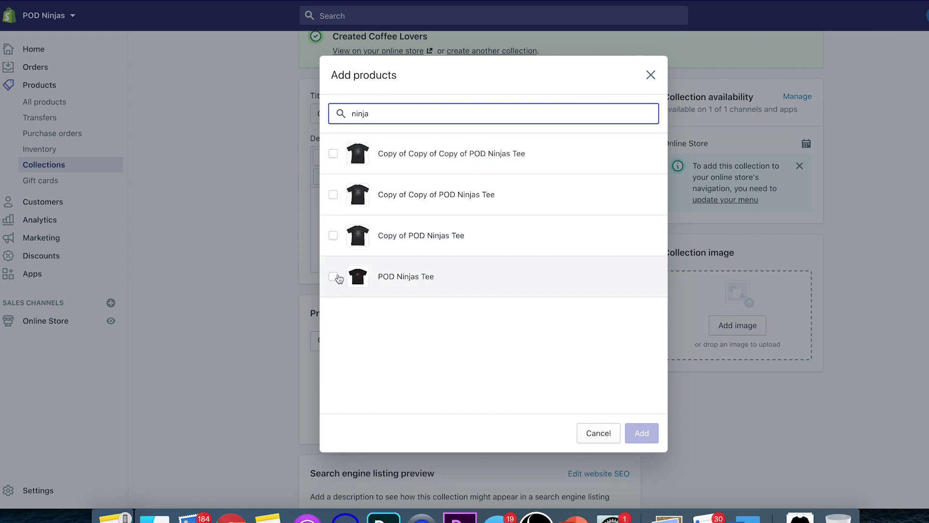
{"action": "left_click", "coordinate": [333, 277]}
{"action": "left_click", "coordinate": [334, 236]}
{"action": "left_click", "coordinate": [333, 194]}
{"action": "left_click", "coordinate": [333, 153]}
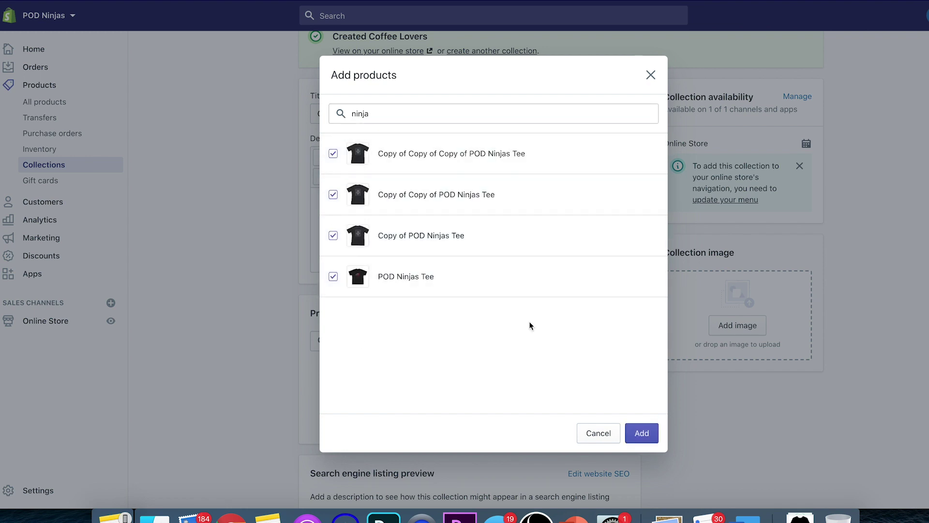
{"action": "left_click", "coordinate": [649, 439]}
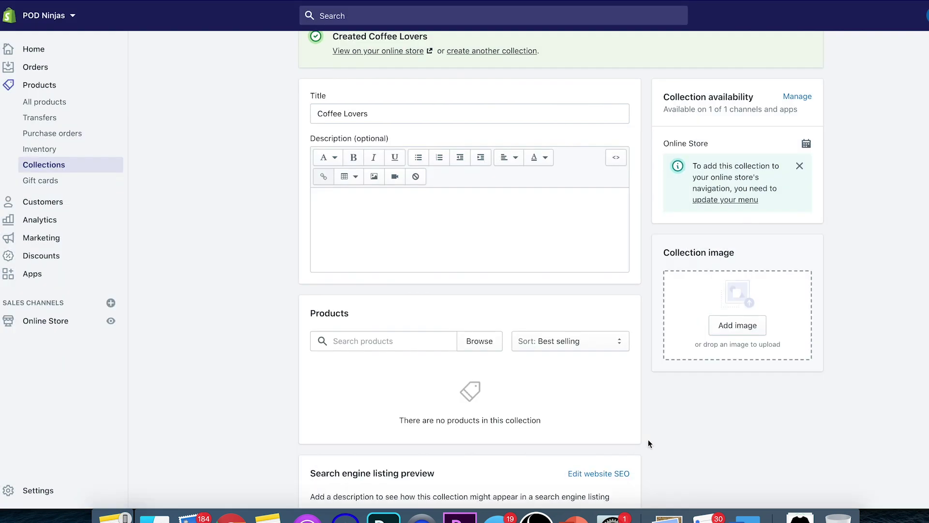
{"action": "scroll", "coordinate": [351, 327], "scroll_direction": "down", "scroll_amount": 3}
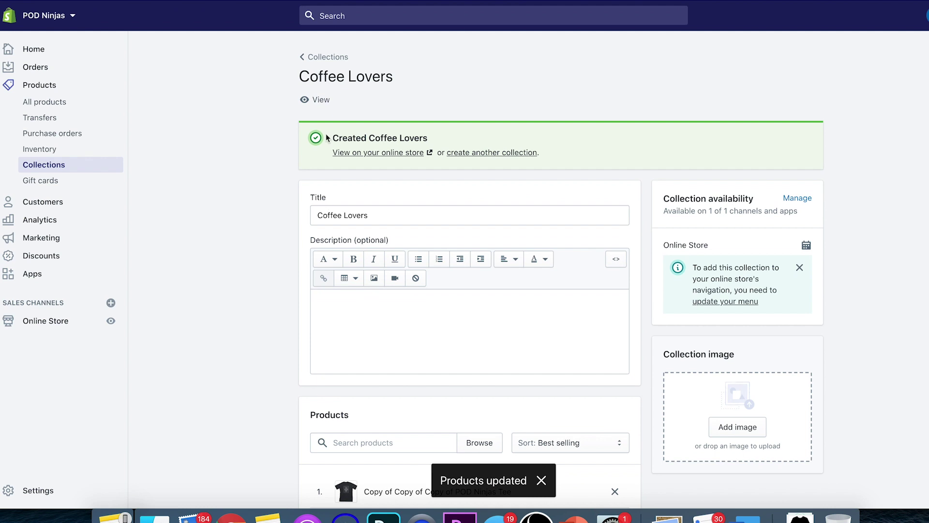
Open the Unicorn Lovers collection and search for products to add with the term "pod"
{"action": "left_click", "coordinate": [326, 58]}
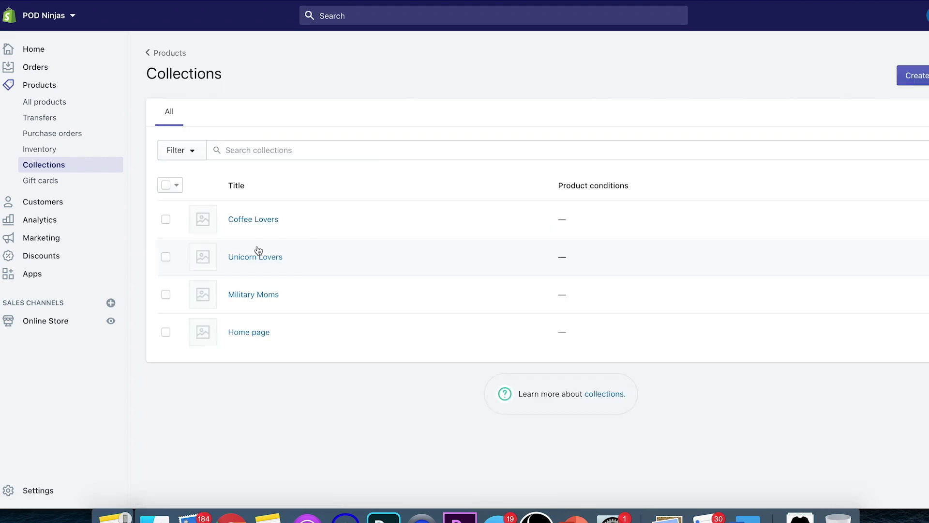
{"action": "left_click", "coordinate": [257, 256]}
{"action": "scroll", "coordinate": [381, 374], "scroll_direction": "down", "scroll_amount": 1}
{"action": "left_click", "coordinate": [381, 374]}
{"action": "type", "text": "podninjas"}
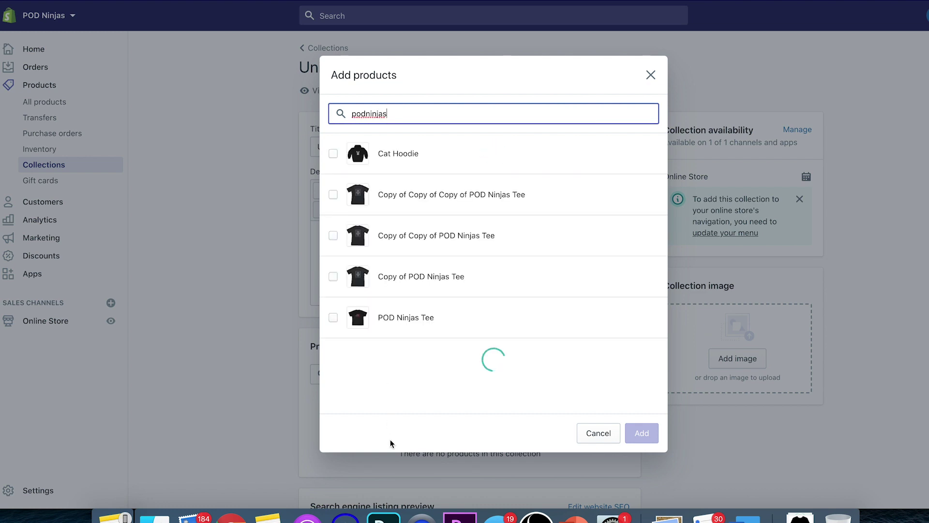
{"action": "key", "text": "BackSpace"}
{"action": "key", "text": "BackSpace"}
{"action": "key", "text": "BackSpace"}
{"action": "key", "text": "BackSpace"}
{"action": "key", "text": "BackSpace"}
{"action": "key", "text": "BackSpace"}
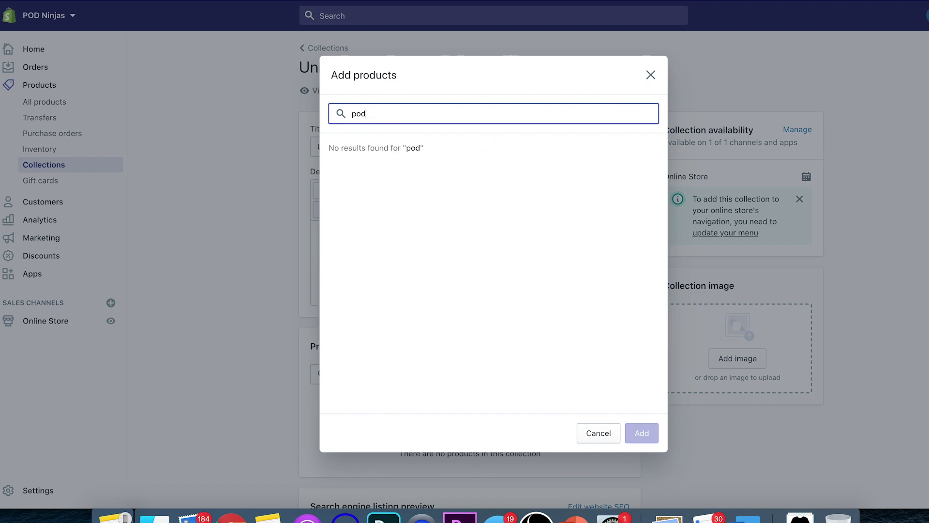
Add the POD Ninjas Tee and its three copies to the Unicorn Lovers collection and return to the collections list
{"action": "left_click", "coordinate": [334, 154]}
{"action": "left_click", "coordinate": [334, 195]}
{"action": "left_click", "coordinate": [334, 236]}
{"action": "left_click", "coordinate": [333, 277]}
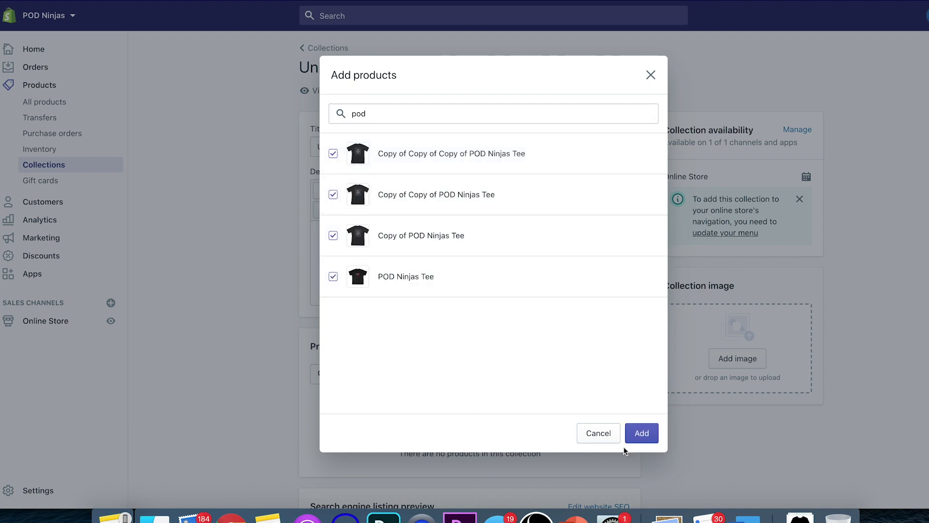
{"action": "left_click", "coordinate": [641, 433]}
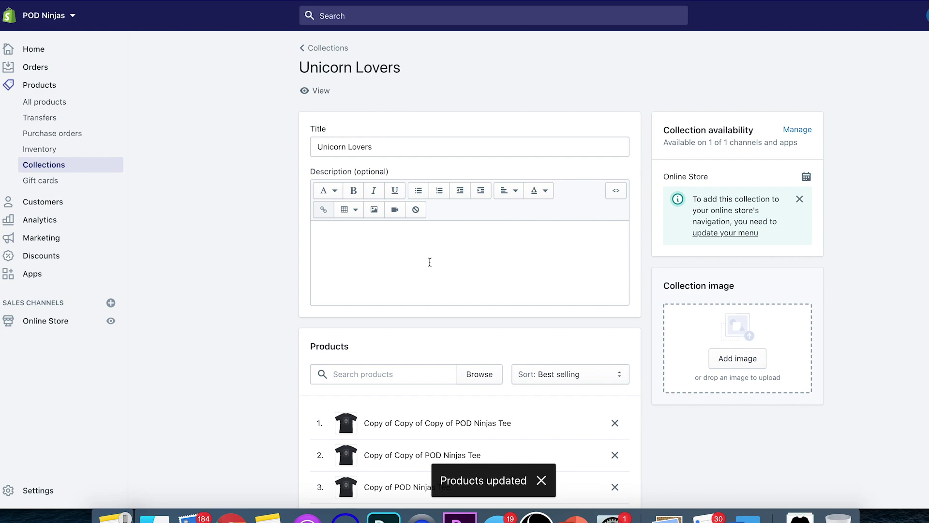
{"action": "scroll", "coordinate": [429, 262], "scroll_direction": "down", "scroll_amount": 5}
{"action": "scroll", "coordinate": [429, 261], "scroll_direction": "up", "scroll_amount": 5}
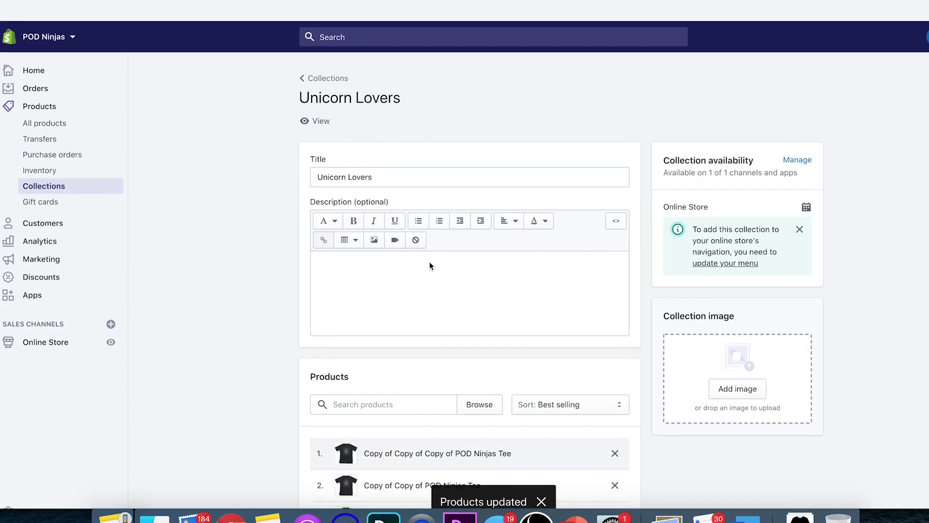
{"action": "left_click", "coordinate": [321, 59]}
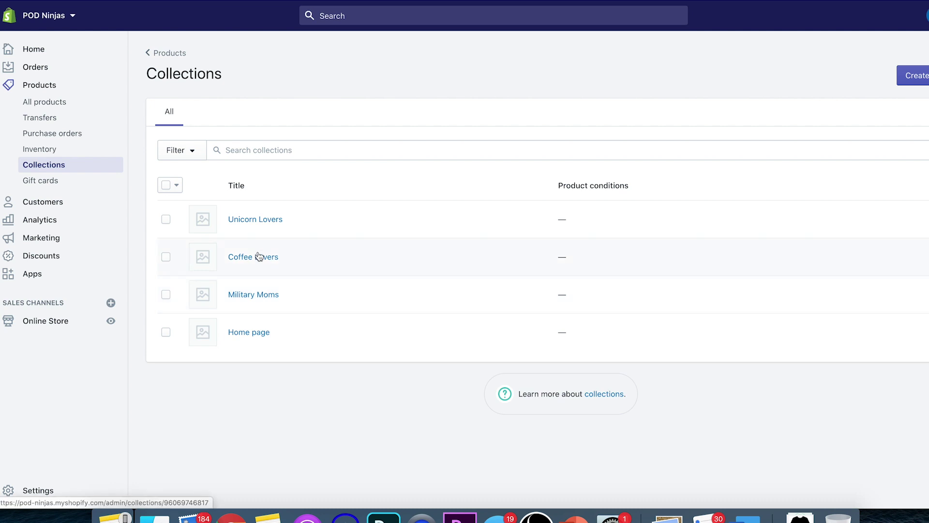
Open the online store's themes and look over the current theme and theme library
{"action": "left_click", "coordinate": [258, 225]}
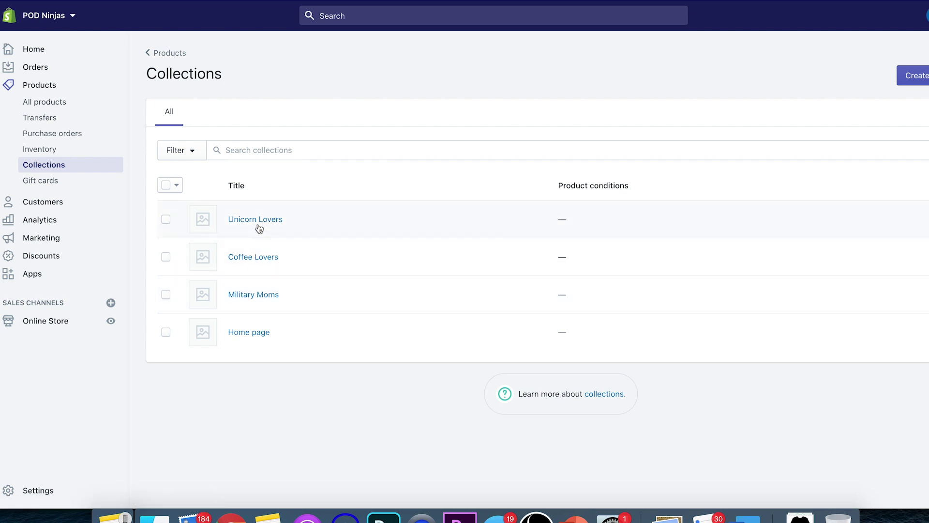
{"action": "left_click", "coordinate": [44, 324]}
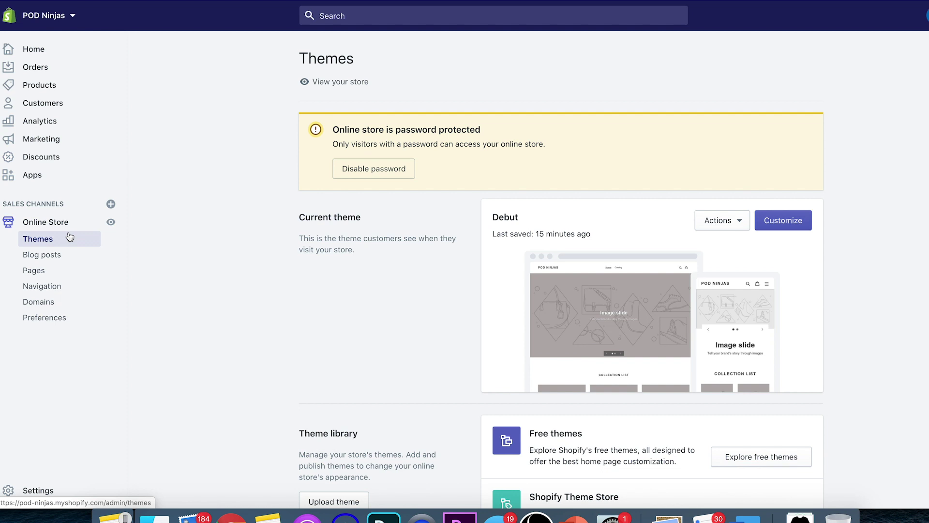
{"action": "scroll", "coordinate": [237, 290], "scroll_direction": "down", "scroll_amount": 3}
{"action": "scroll", "coordinate": [237, 290], "scroll_direction": "up", "scroll_amount": 2}
Create and save a store page titled "About Us" with the content "Type about your brand here."
{"action": "left_click", "coordinate": [42, 274]}
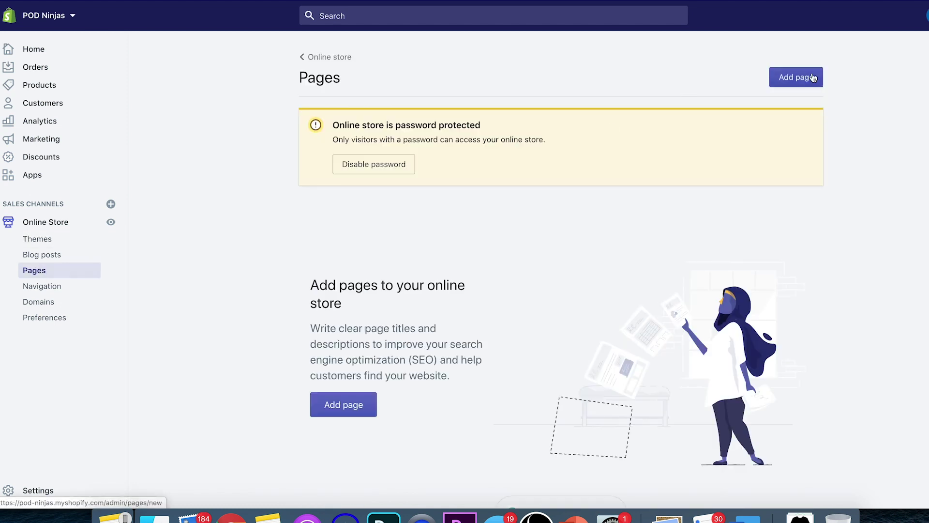
{"action": "left_click", "coordinate": [813, 78]}
{"action": "left_click", "coordinate": [428, 158]}
{"action": "type", "text": "About Us"}
{"action": "left_click", "coordinate": [447, 298]}
{"action": "type", "text": "Type about your brand here."}
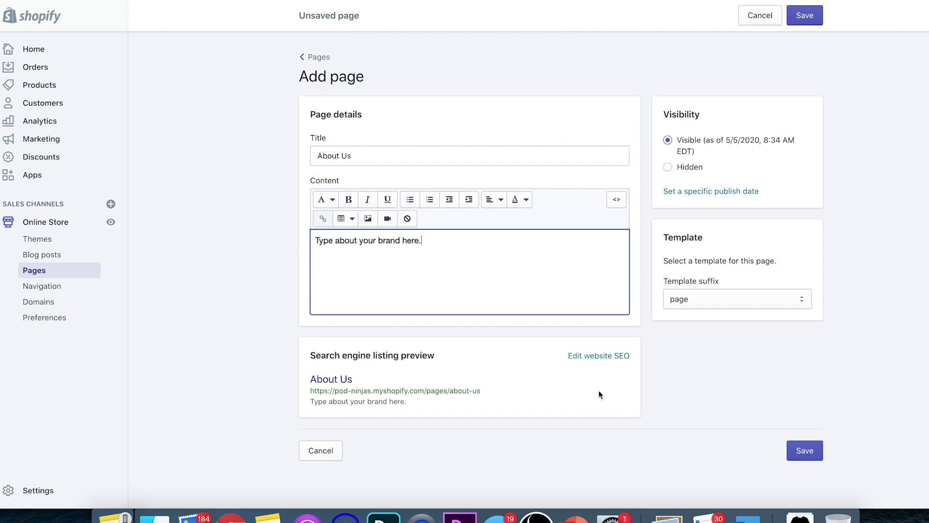
{"action": "left_click", "coordinate": [809, 450]}
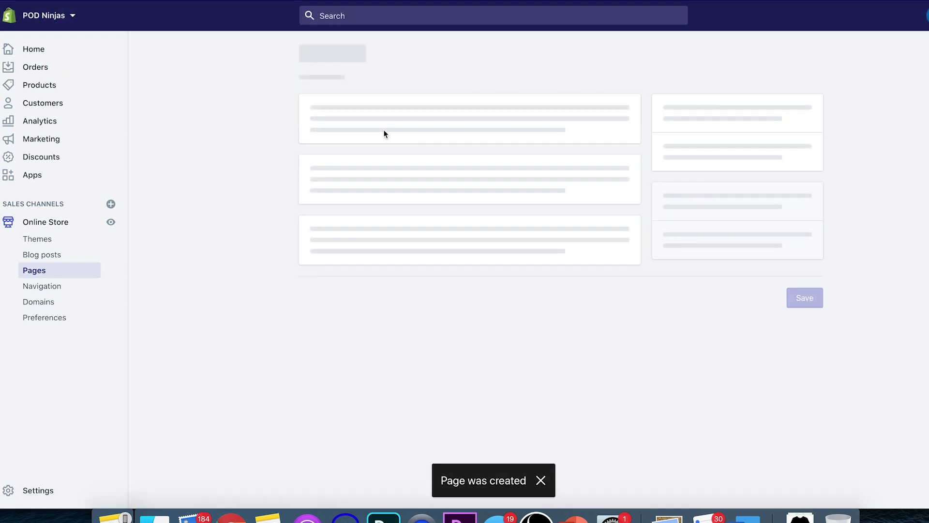
View the About Us page on the online store, check its text, and close the preview
{"action": "right_click", "coordinate": [376, 101]}
{"action": "left_click", "coordinate": [390, 108]}
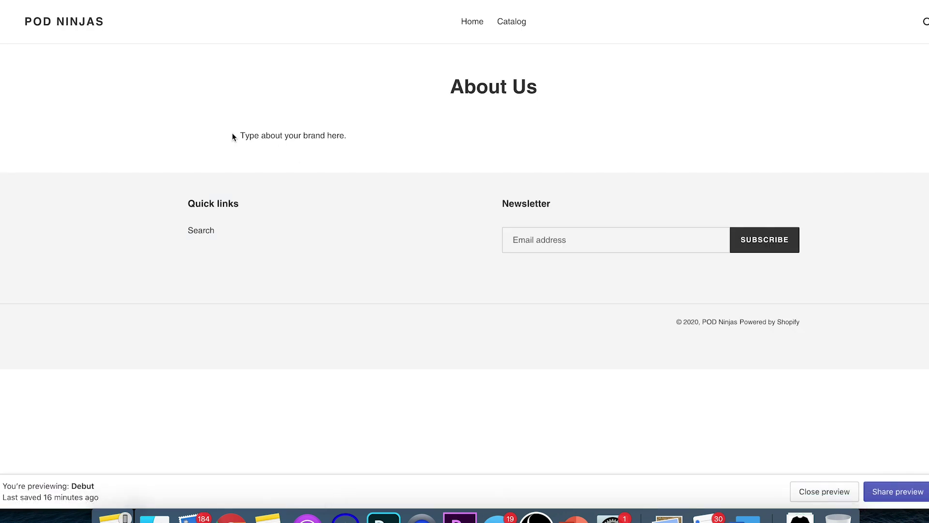
{"action": "left_click_drag", "start_coordinate": [232, 132], "coordinate": [443, 129]}
{"action": "left_click", "coordinate": [441, 129]}
{"action": "key", "text": "super+w"}
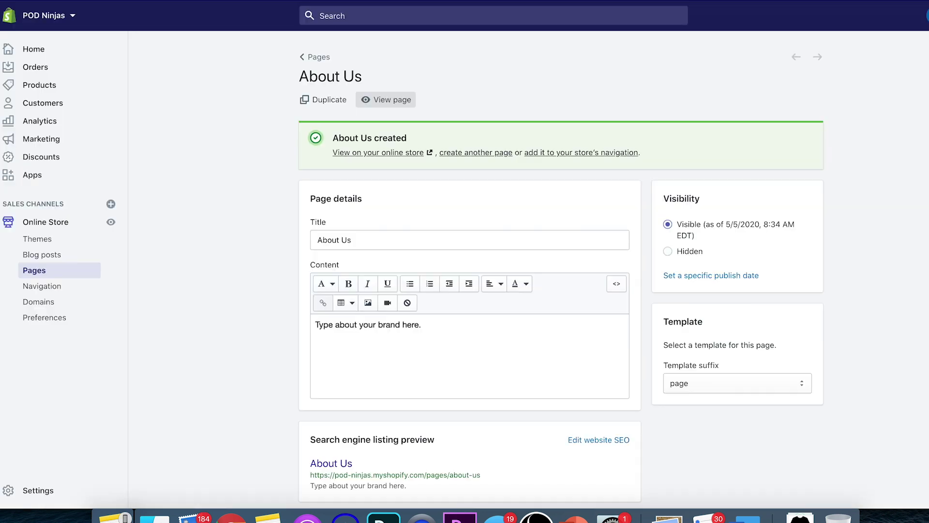
Add a "Military Moms" item linked to the Military Moms collection to the store's main menu and save the menu
{"action": "left_click", "coordinate": [35, 290]}
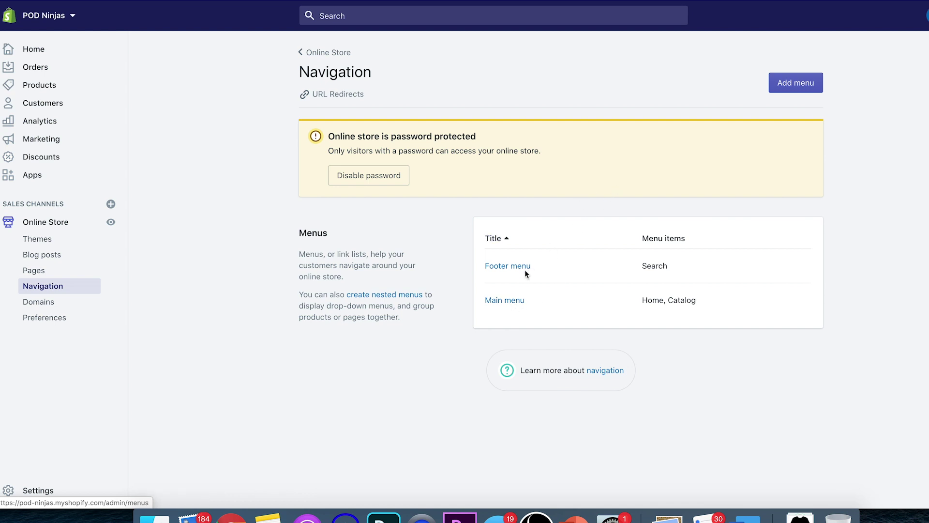
{"action": "left_click", "coordinate": [508, 301]}
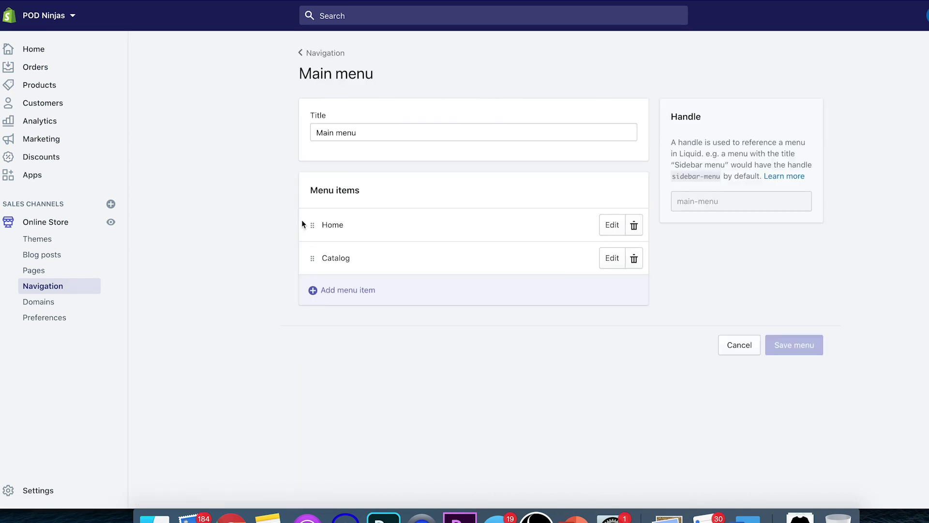
{"action": "left_click", "coordinate": [342, 297]}
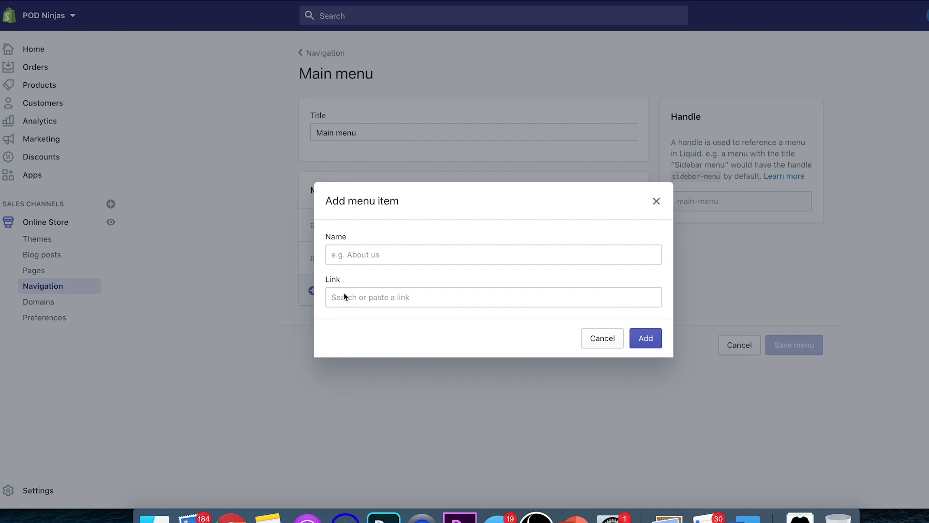
{"action": "left_click", "coordinate": [369, 262]}
{"action": "type", "text": "Milit"}
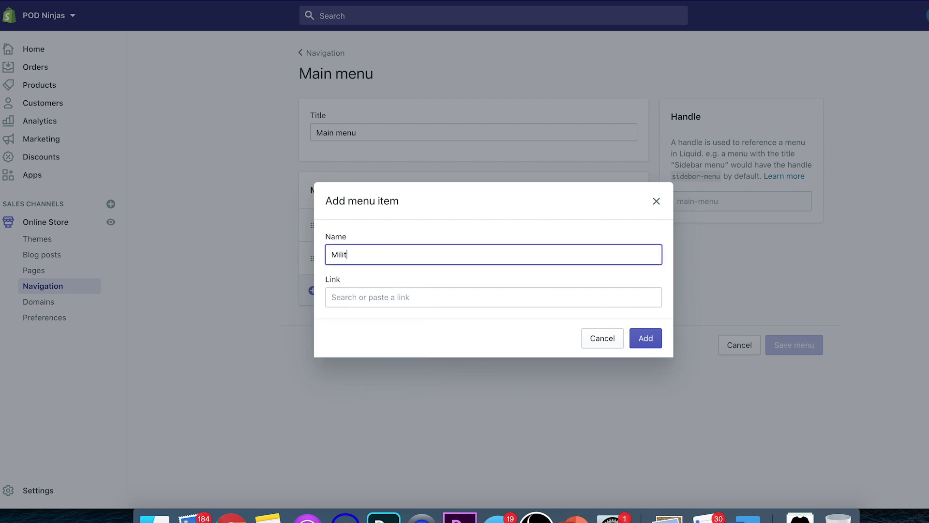
{"action": "type", "text": "ary Mens"}
{"action": "left_click", "coordinate": [384, 292]}
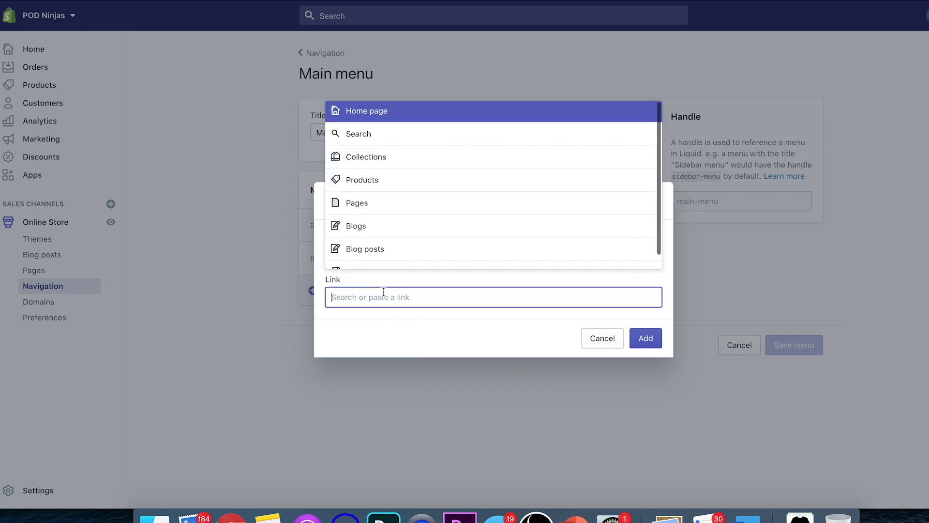
{"action": "left_click", "coordinate": [365, 160]}
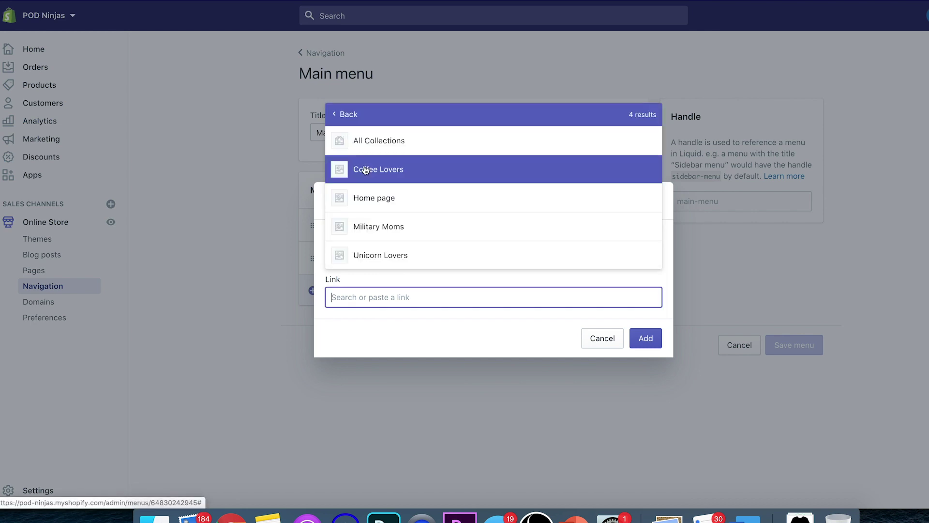
{"action": "left_click", "coordinate": [376, 235]}
{"action": "left_click", "coordinate": [654, 364]}
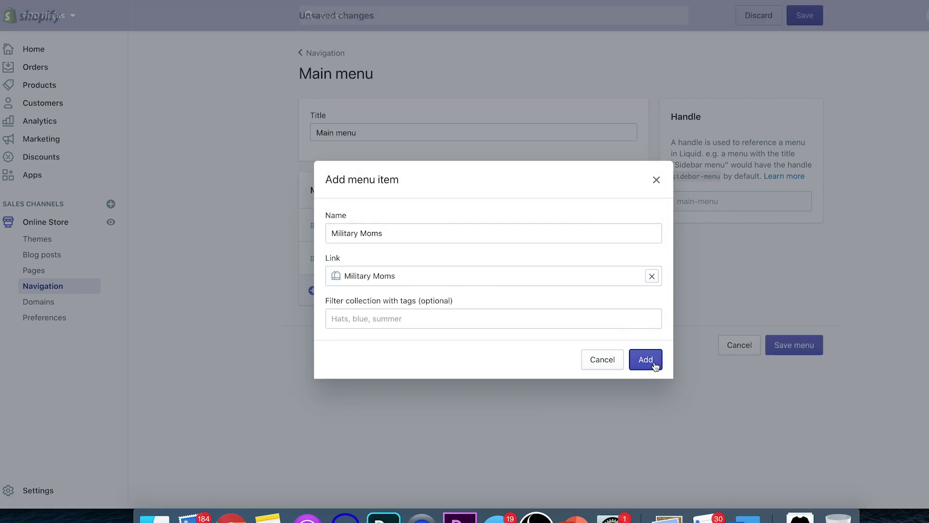
{"action": "left_click", "coordinate": [822, 378]}
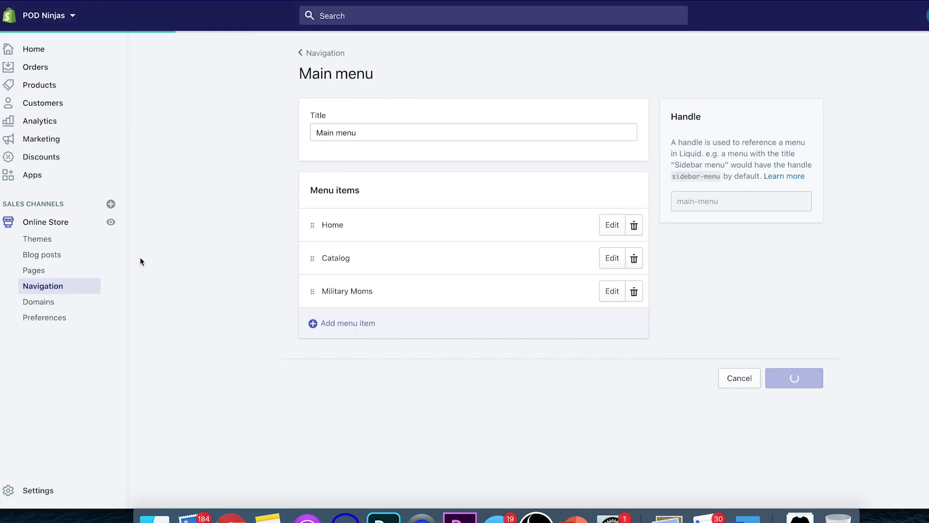
View the online store's home page with its navigation and placeholder sections, and return to the admin
{"action": "left_click", "coordinate": [112, 220]}
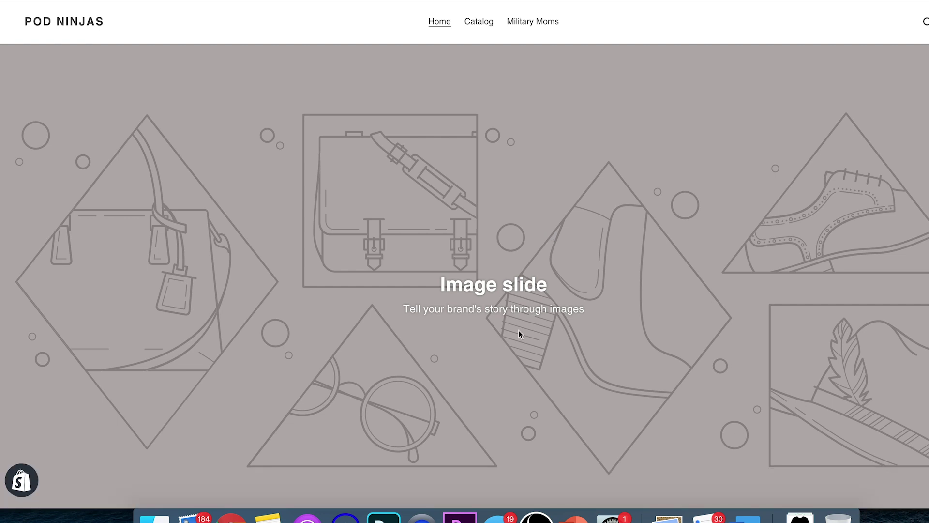
{"action": "scroll", "coordinate": [519, 332], "scroll_direction": "down", "scroll_amount": 15}
{"action": "scroll", "coordinate": [520, 334], "scroll_direction": "down", "scroll_amount": 20}
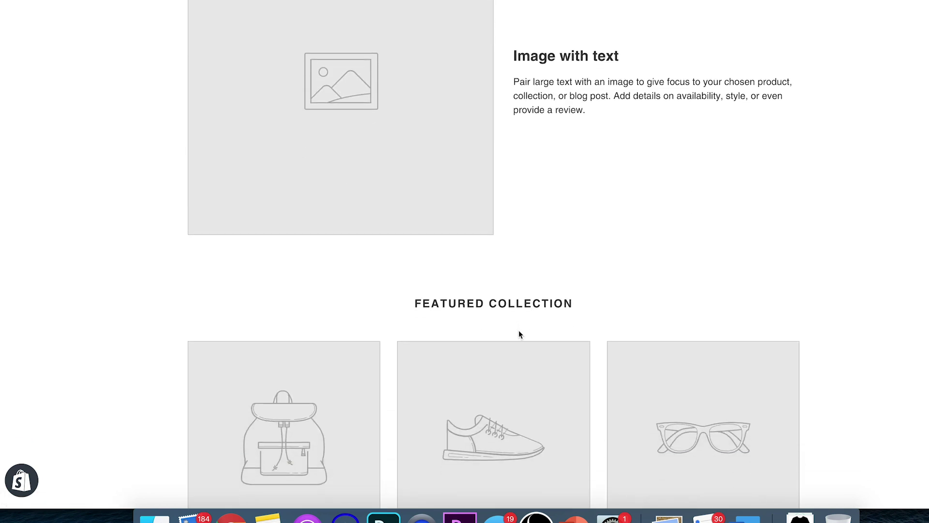
{"action": "scroll", "coordinate": [519, 333], "scroll_direction": "up", "scroll_amount": 20}
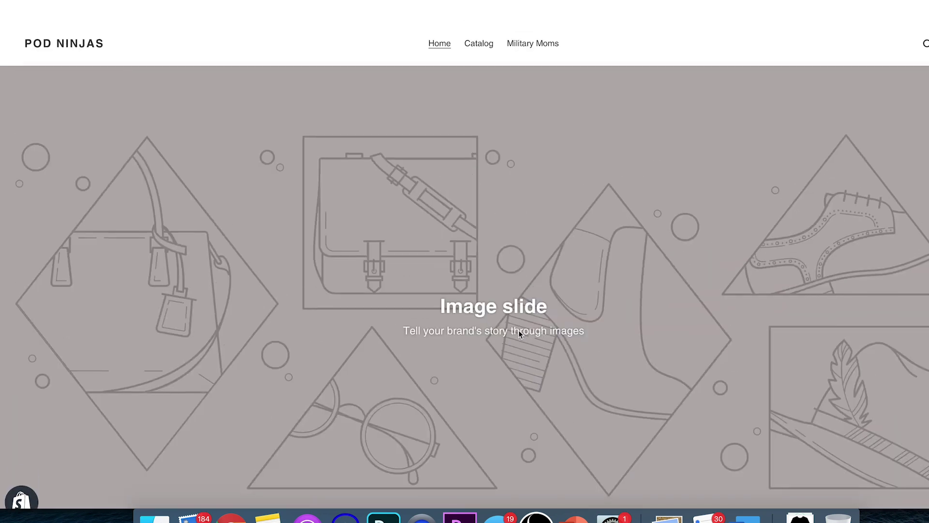
{"action": "key", "text": "super+w"}
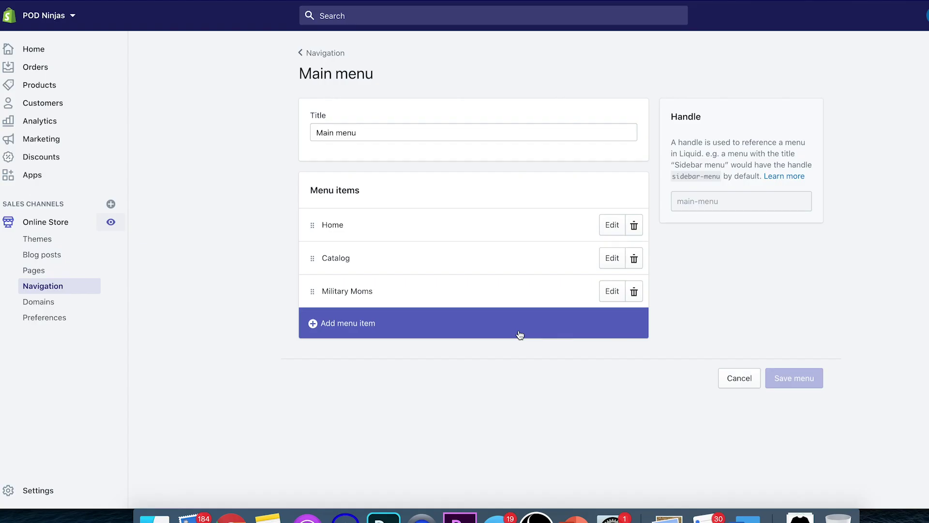
Open the online store's themes and review the current Debut theme and the theme library
{"action": "left_click", "coordinate": [50, 226]}
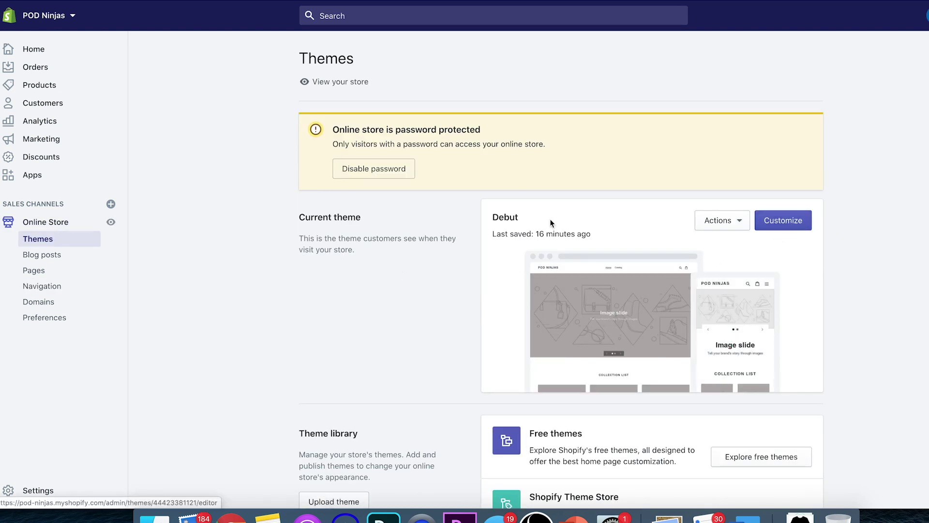
{"action": "left_click_drag", "start_coordinate": [592, 235], "coordinate": [492, 216]}
{"action": "left_click", "coordinate": [516, 217]}
{"action": "left_click", "coordinate": [493, 216]}
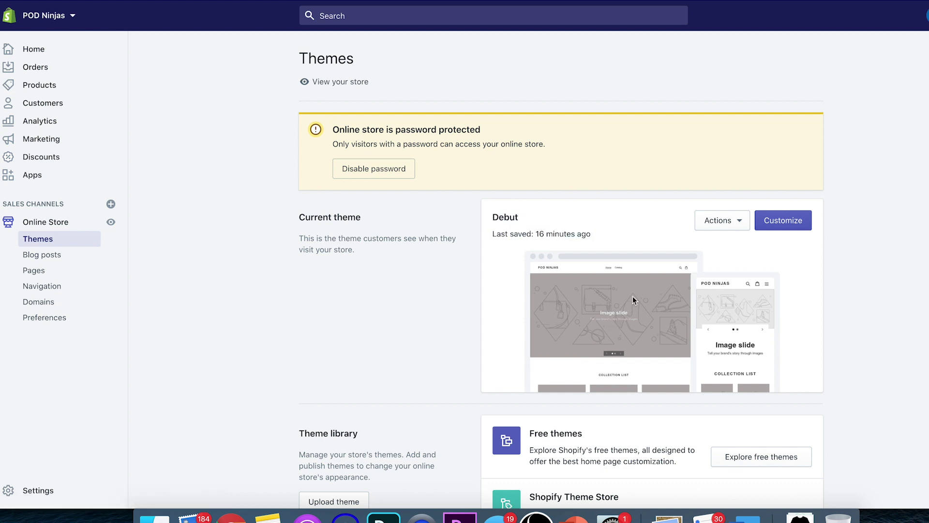
{"action": "scroll", "coordinate": [635, 297], "scroll_direction": "down", "scroll_amount": 2}
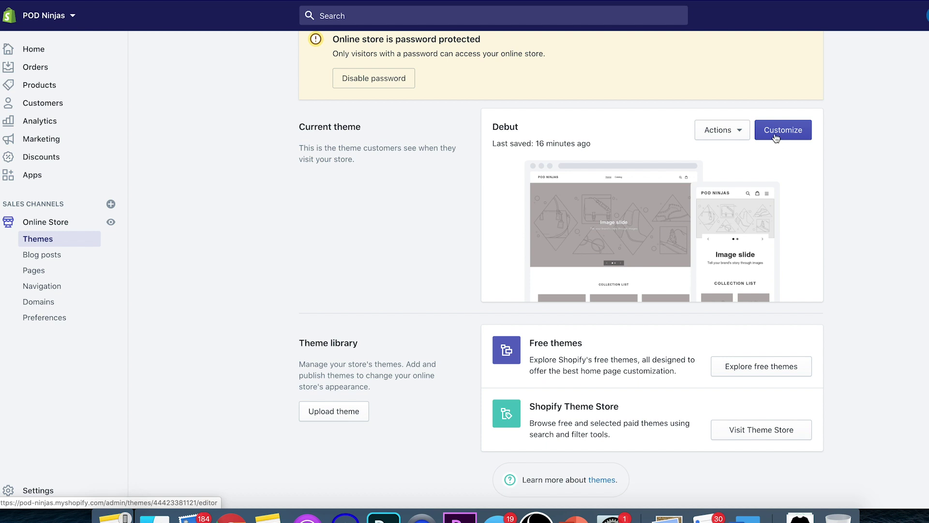
Open the Debut theme for customization and examine the home page in desktop and mobile previews
{"action": "left_click", "coordinate": [778, 139]}
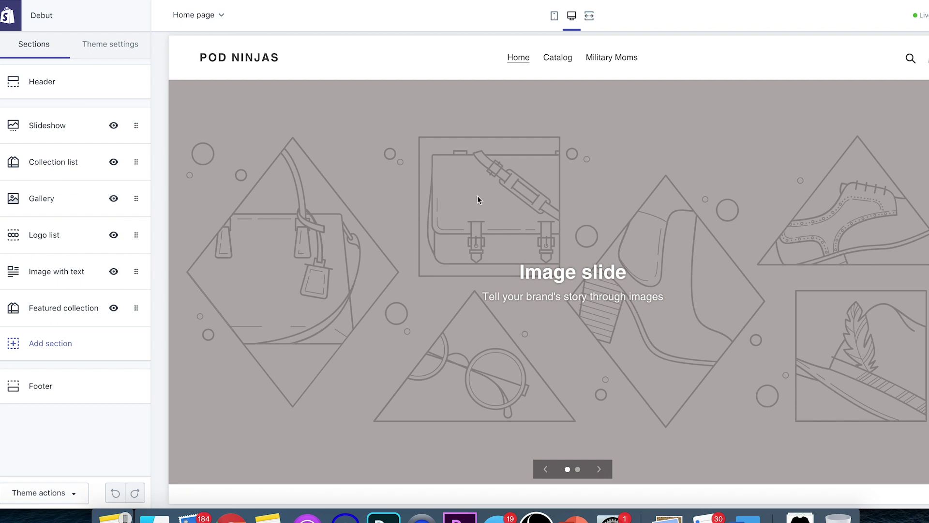
{"action": "scroll", "coordinate": [478, 198], "scroll_direction": "down", "scroll_amount": 5}
{"action": "scroll", "coordinate": [477, 198], "scroll_direction": "down", "scroll_amount": 5}
{"action": "scroll", "coordinate": [477, 199], "scroll_direction": "up", "scroll_amount": 15}
{"action": "left_click", "coordinate": [554, 16]}
{"action": "scroll", "coordinate": [554, 208], "scroll_direction": "down", "scroll_amount": 10}
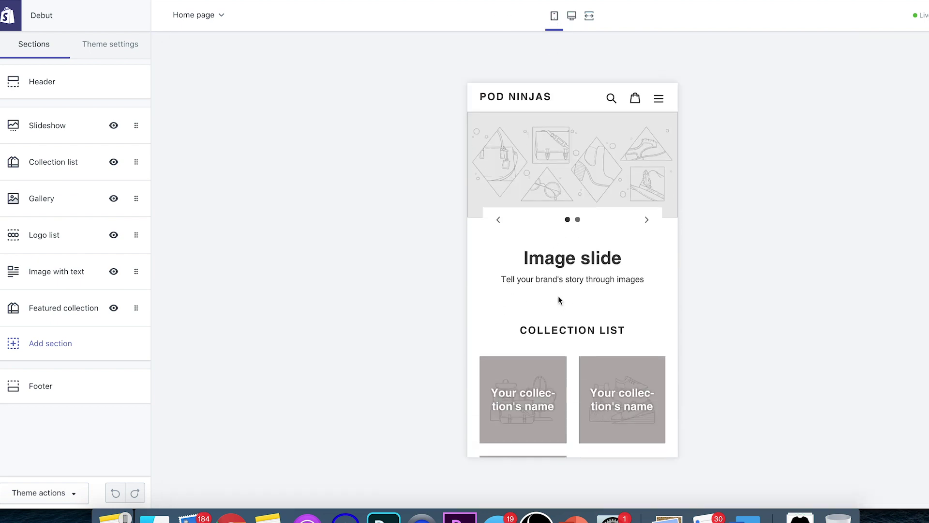
{"action": "scroll", "coordinate": [562, 321], "scroll_direction": "down", "scroll_amount": 15}
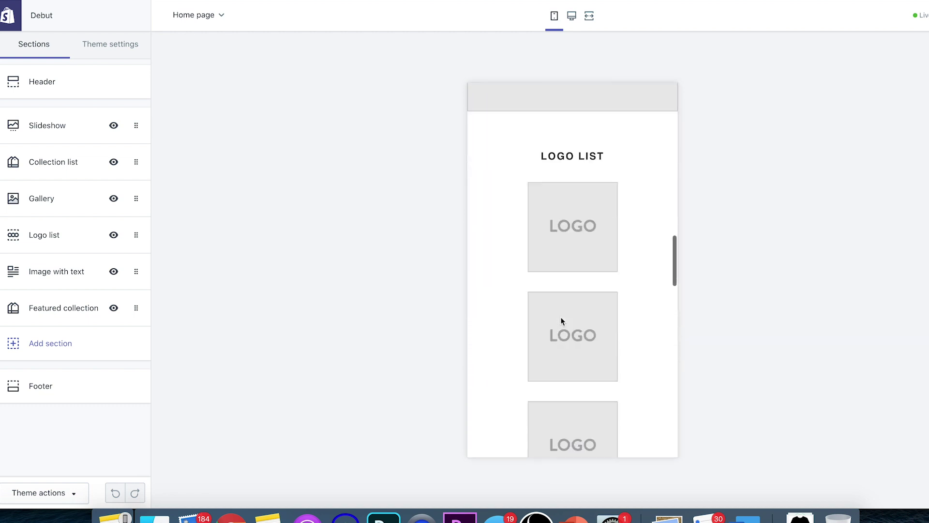
{"action": "scroll", "coordinate": [561, 320], "scroll_direction": "up", "scroll_amount": 8}
{"action": "scroll", "coordinate": [562, 320], "scroll_direction": "up", "scroll_amount": 17}
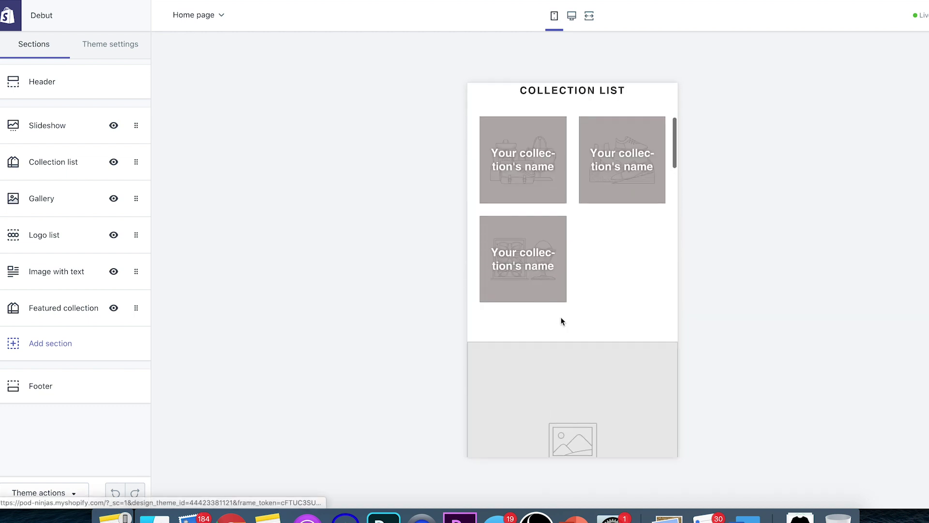
{"action": "left_click", "coordinate": [570, 19]}
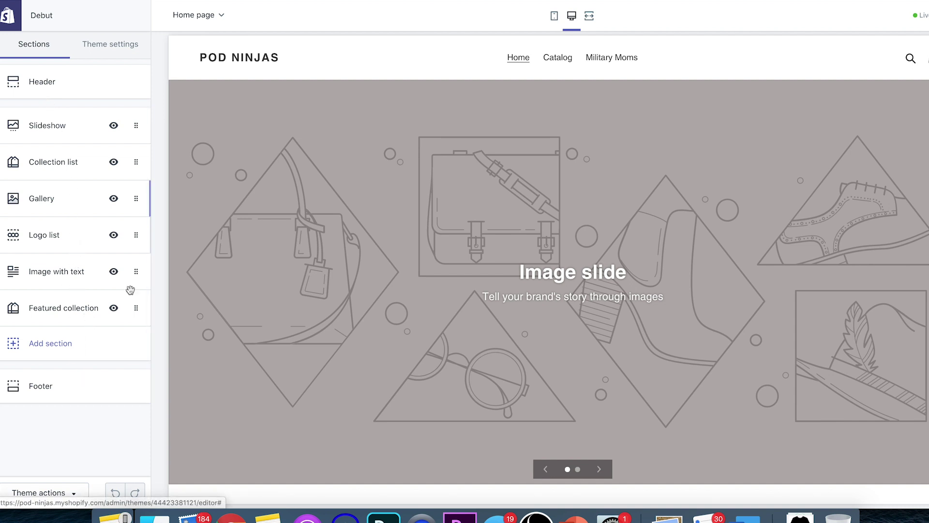
Move the Featured collection section above the Slideshow and look through the section types available to add
{"action": "left_click_drag", "start_coordinate": [136, 310], "coordinate": [143, 127]}
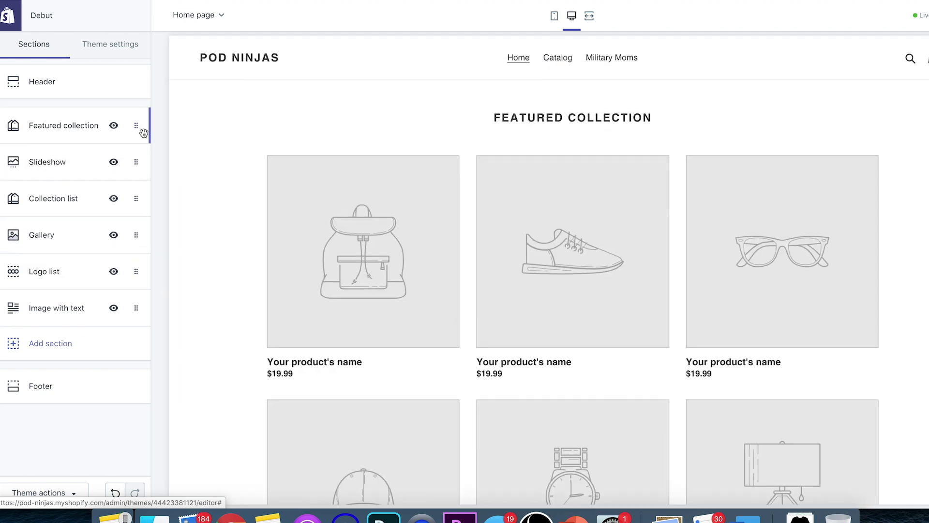
{"action": "left_click", "coordinate": [61, 343]}
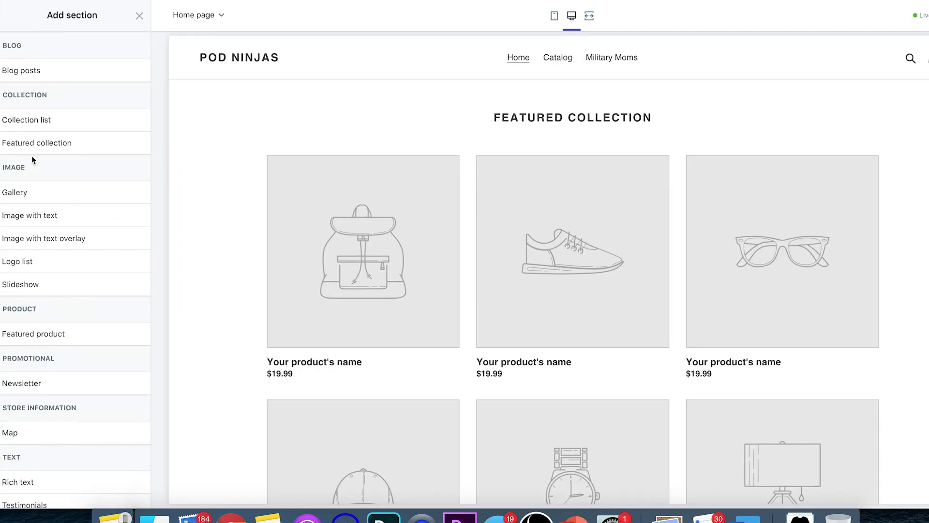
{"action": "scroll", "coordinate": [27, 288], "scroll_direction": "down", "scroll_amount": 3}
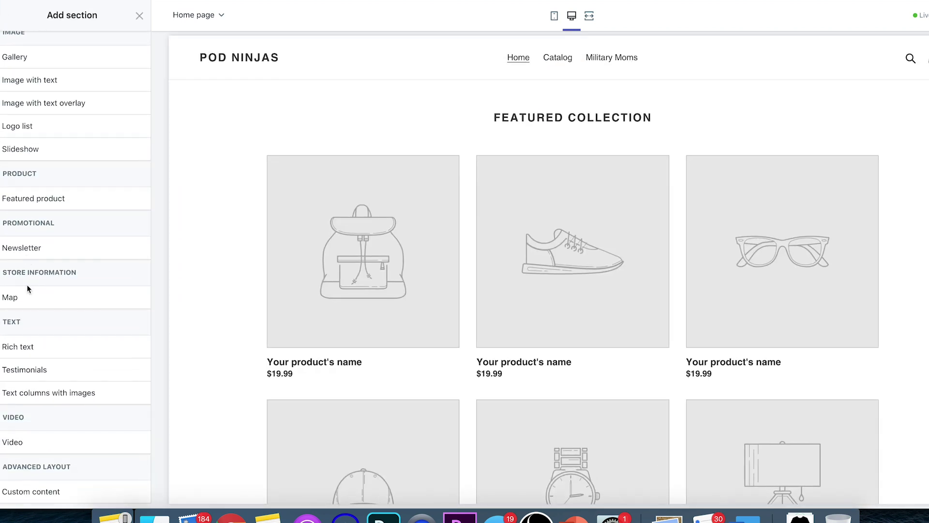
{"action": "scroll", "coordinate": [27, 289], "scroll_direction": "up", "scroll_amount": 3}
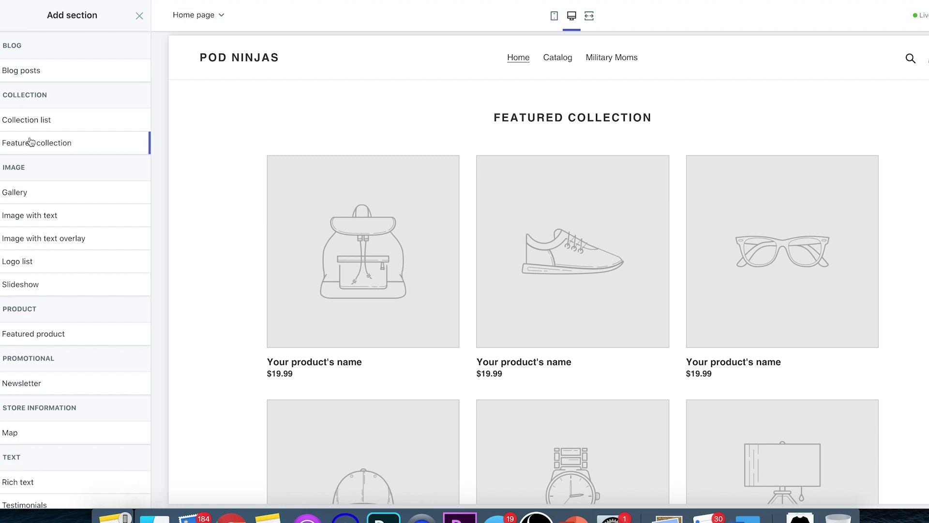
{"action": "left_click", "coordinate": [131, 18]}
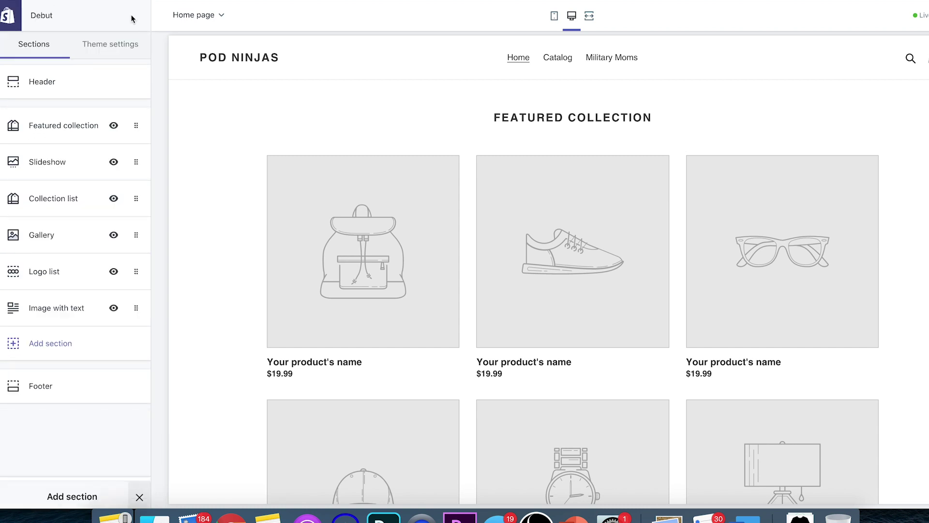
Remove the Featured collection, Slideshow, Collection list and Gallery sections from the home page
{"action": "left_click", "coordinate": [69, 127]}
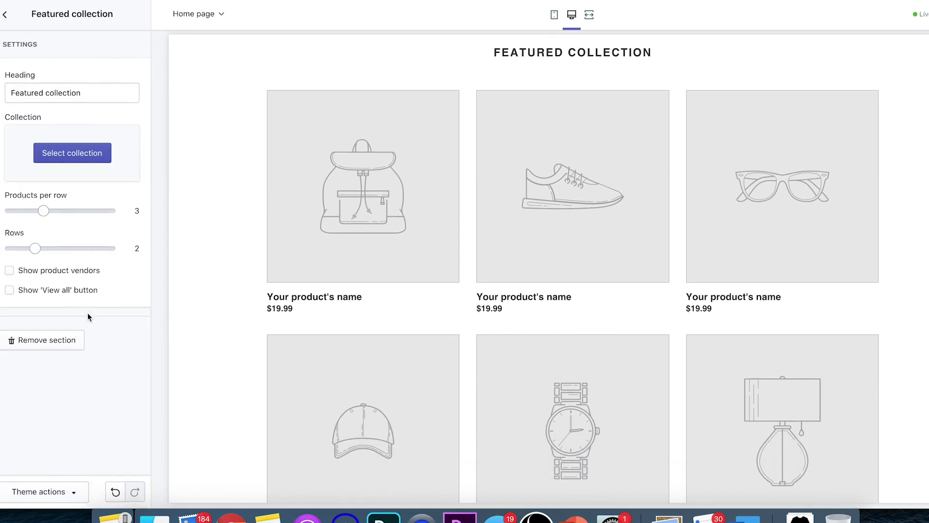
{"action": "key", "text": "Escape"}
{"action": "left_click", "coordinate": [59, 127]}
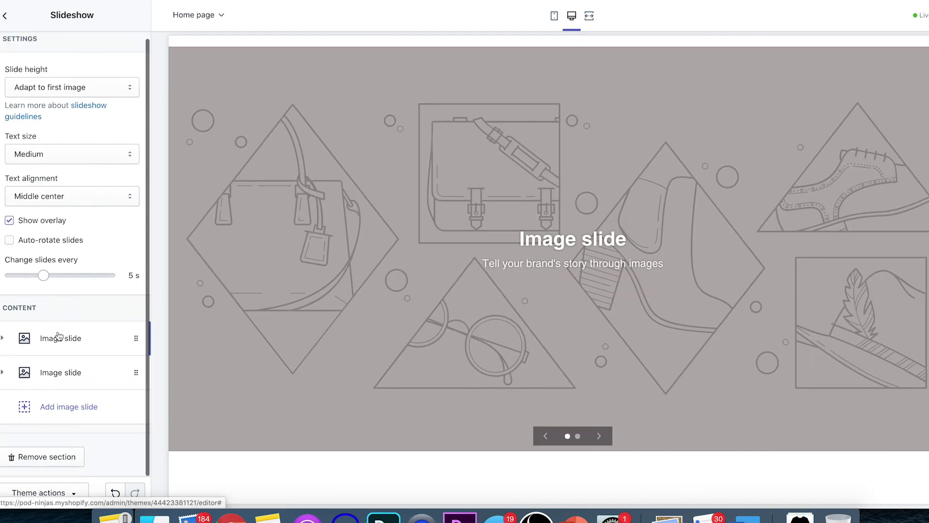
{"action": "left_click", "coordinate": [22, 462]}
{"action": "left_click", "coordinate": [67, 126]}
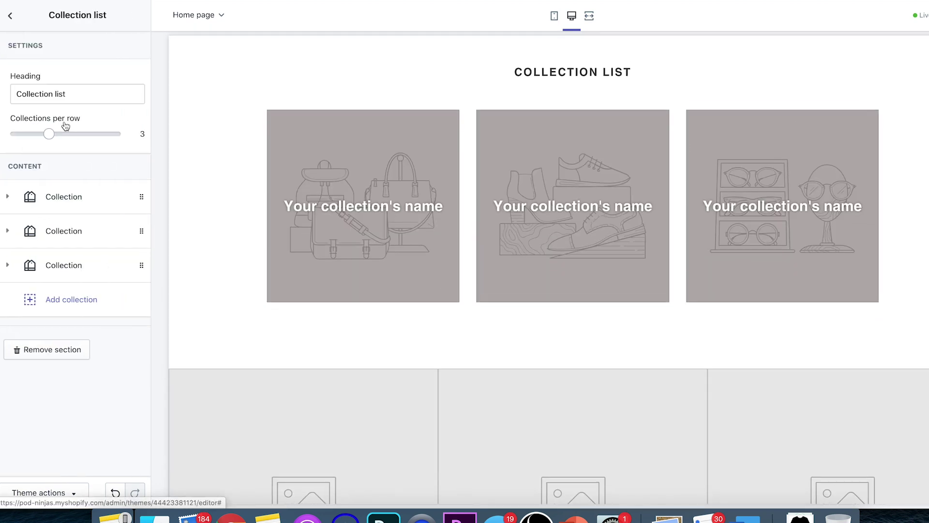
{"action": "left_click", "coordinate": [54, 345]}
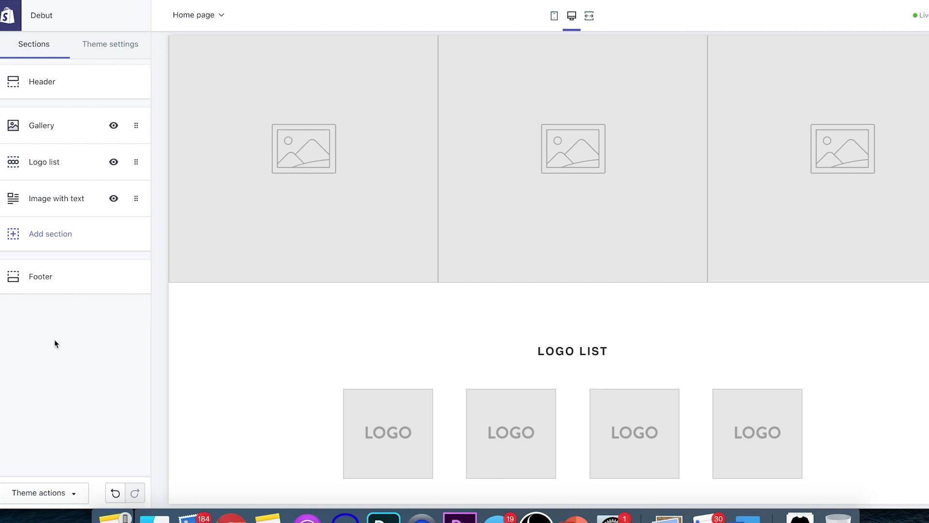
{"action": "left_click", "coordinate": [51, 142]}
{"action": "left_click", "coordinate": [59, 318]}
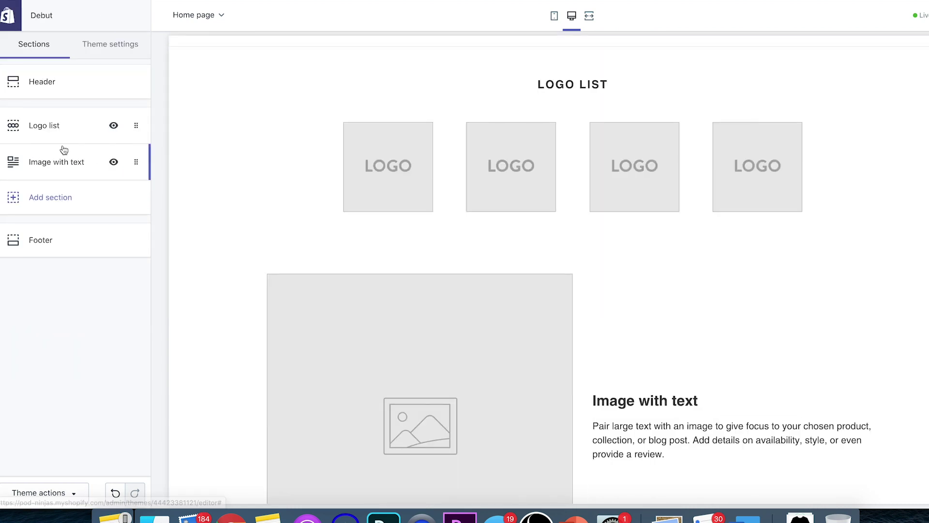
Remove the Logo list and Image with text sections from the home page
{"action": "left_click", "coordinate": [60, 129]}
{"action": "left_click", "coordinate": [68, 347]}
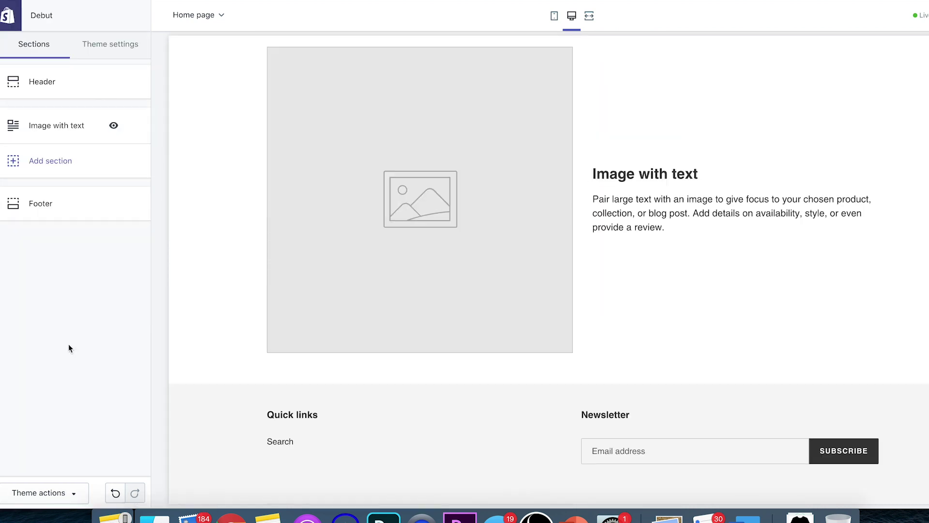
{"action": "left_click", "coordinate": [57, 125]}
{"action": "scroll", "coordinate": [49, 400], "scroll_direction": "down", "scroll_amount": 2}
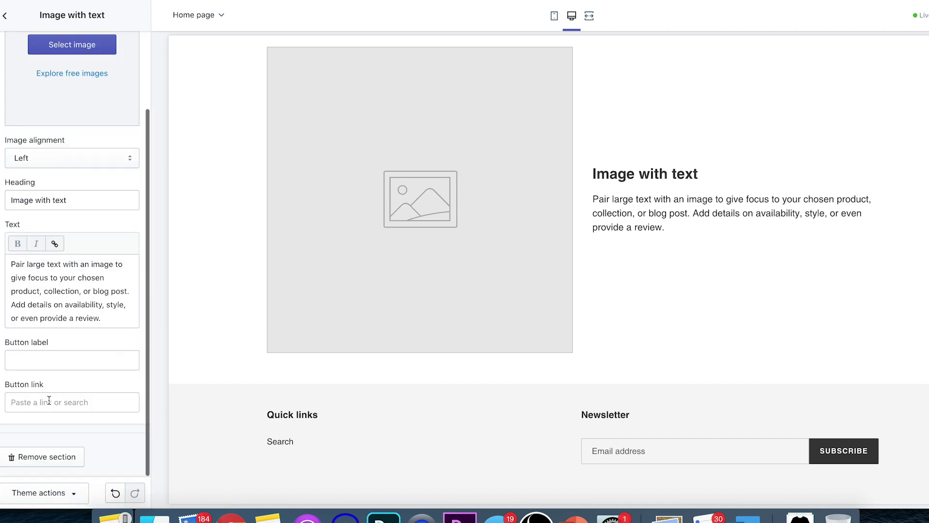
{"action": "left_click", "coordinate": [66, 463]}
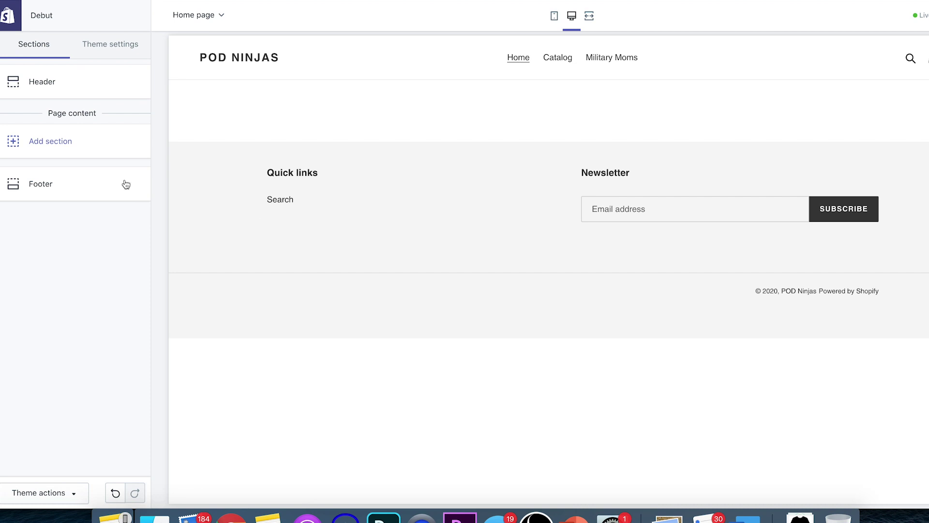
Add a Slideshow section to the empty home page
{"action": "left_click", "coordinate": [38, 141]}
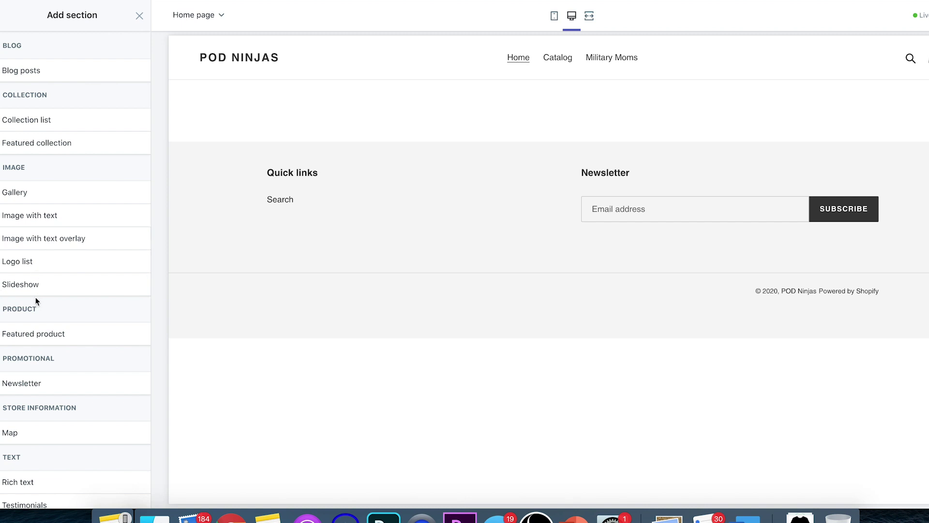
{"action": "mouse_move", "coordinate": [33, 291]}
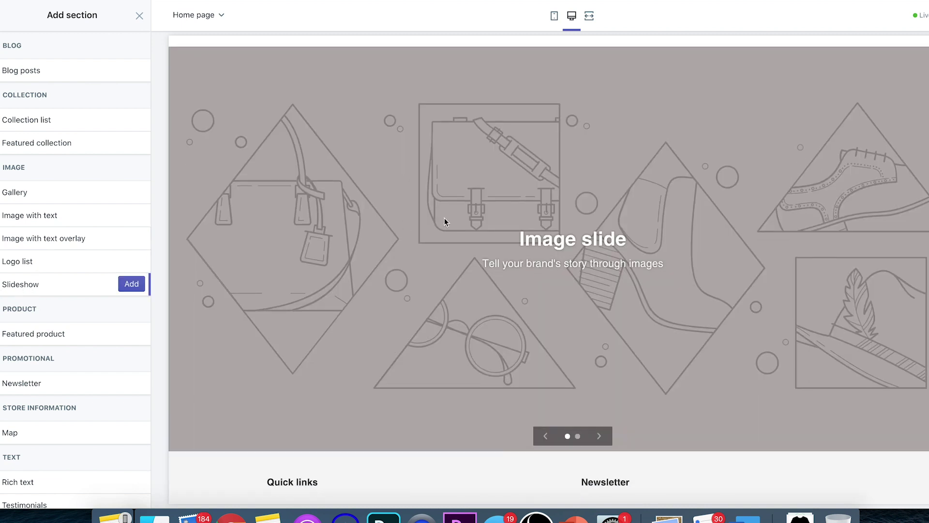
{"action": "left_click", "coordinate": [143, 281]}
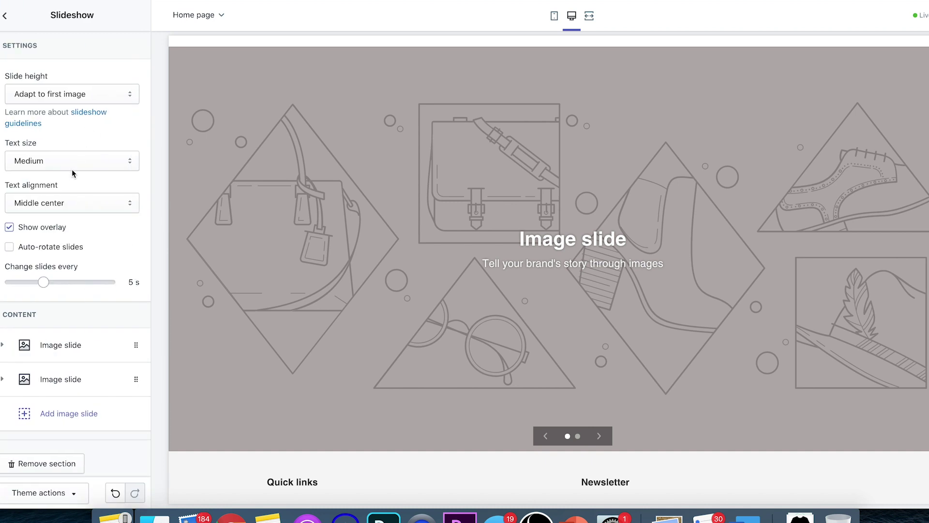
Look through the first image slide's settings and the section types available to add
{"action": "left_click", "coordinate": [74, 344]}
{"action": "scroll", "coordinate": [75, 344], "scroll_direction": "down", "scroll_amount": 5}
{"action": "scroll", "coordinate": [76, 344], "scroll_direction": "up", "scroll_amount": 10}
{"action": "left_click", "coordinate": [7, 16]}
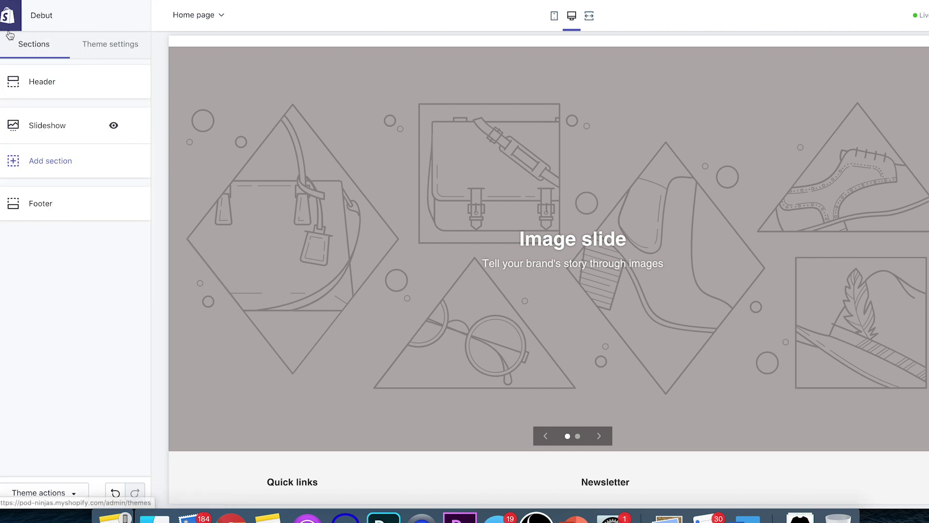
{"action": "left_click", "coordinate": [38, 159]}
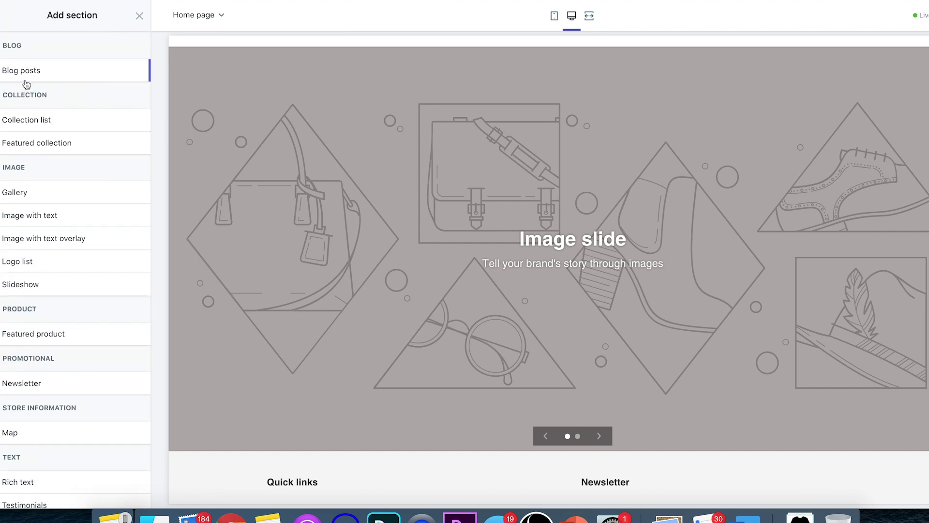
{"action": "scroll", "coordinate": [27, 299], "scroll_direction": "down", "scroll_amount": 5}
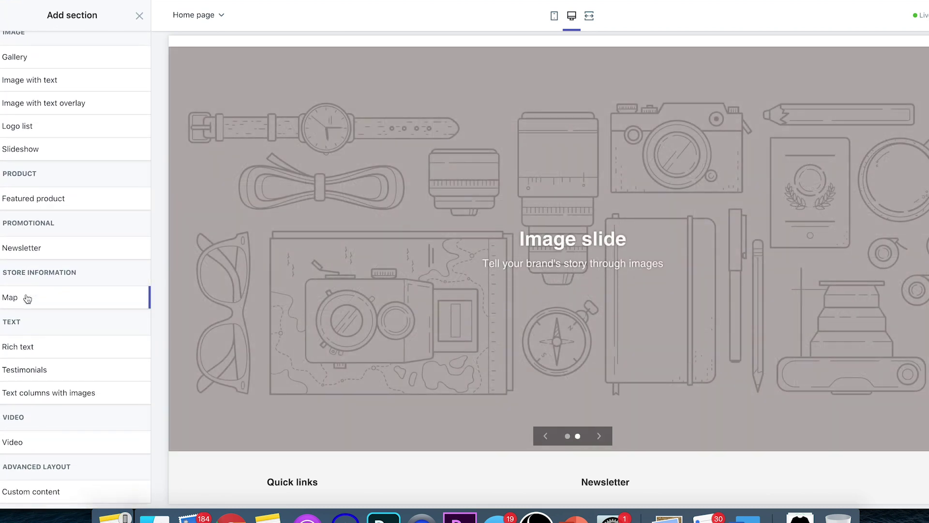
{"action": "scroll", "coordinate": [85, 394], "scroll_direction": "up", "scroll_amount": 5}
{"action": "left_click", "coordinate": [140, 15]}
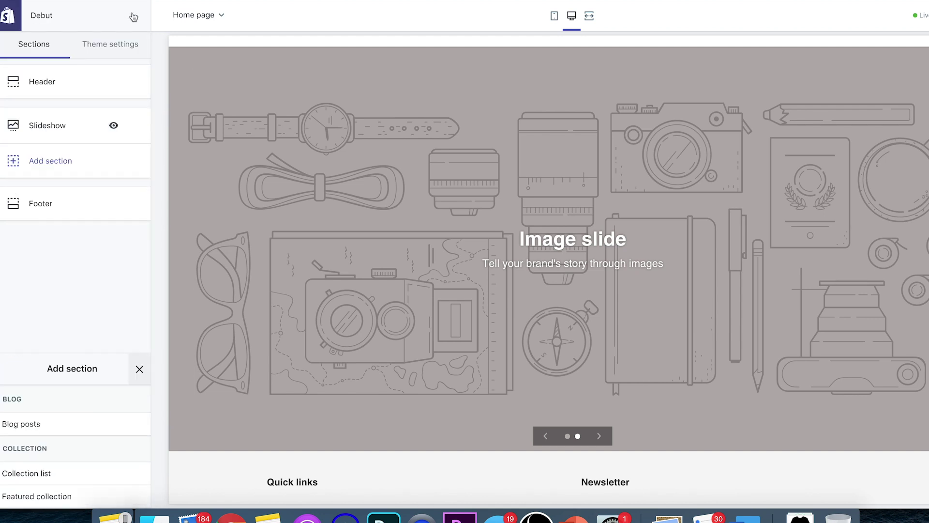
Set the slideshow's first image slide heading to "Change Text To Whatever" and its subheading to "Also here, custom text."
{"action": "left_click", "coordinate": [35, 133]}
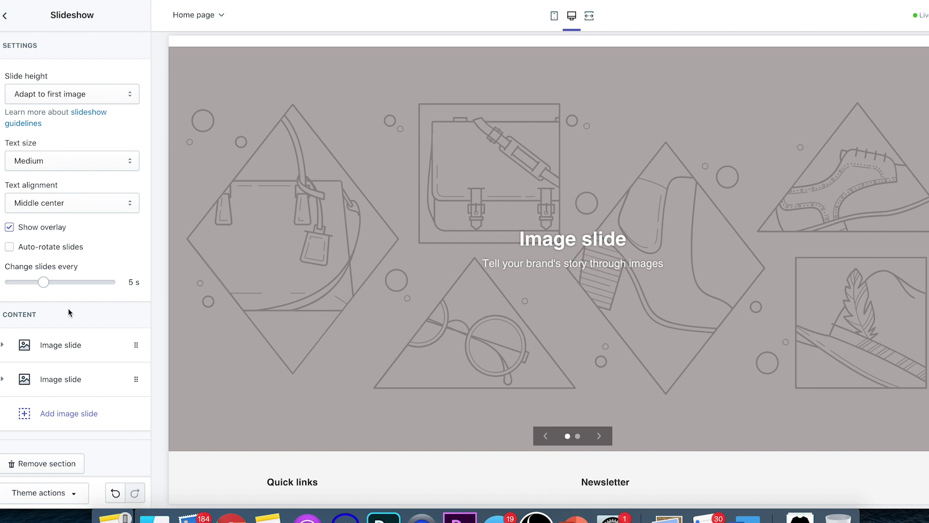
{"action": "left_click", "coordinate": [75, 344]}
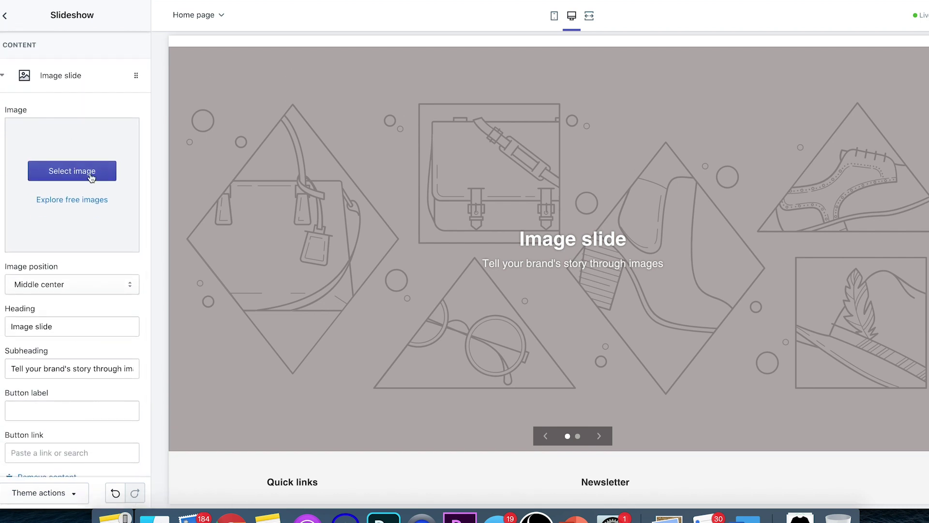
{"action": "scroll", "coordinate": [84, 182], "scroll_direction": "down", "scroll_amount": 5}
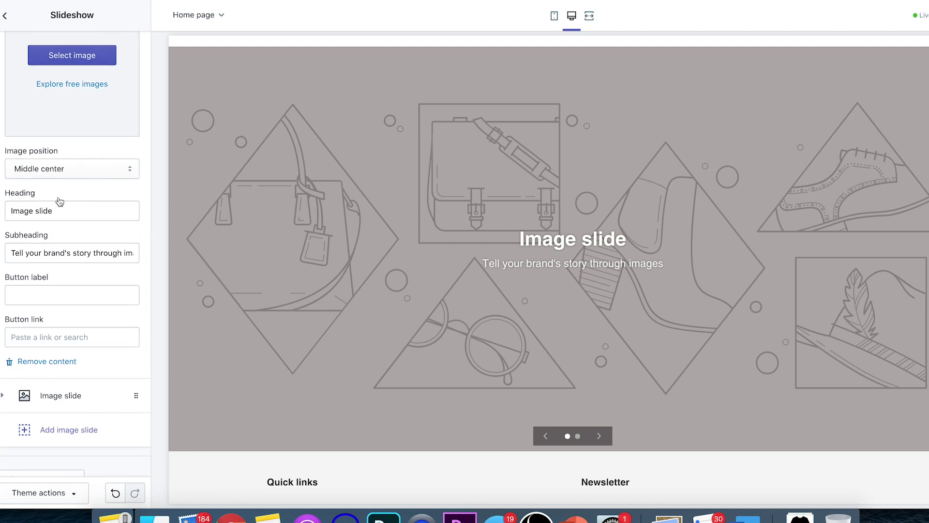
{"action": "left_click", "coordinate": [59, 216]}
{"action": "key", "text": "super+a"}
{"action": "type", "text": "Chan"}
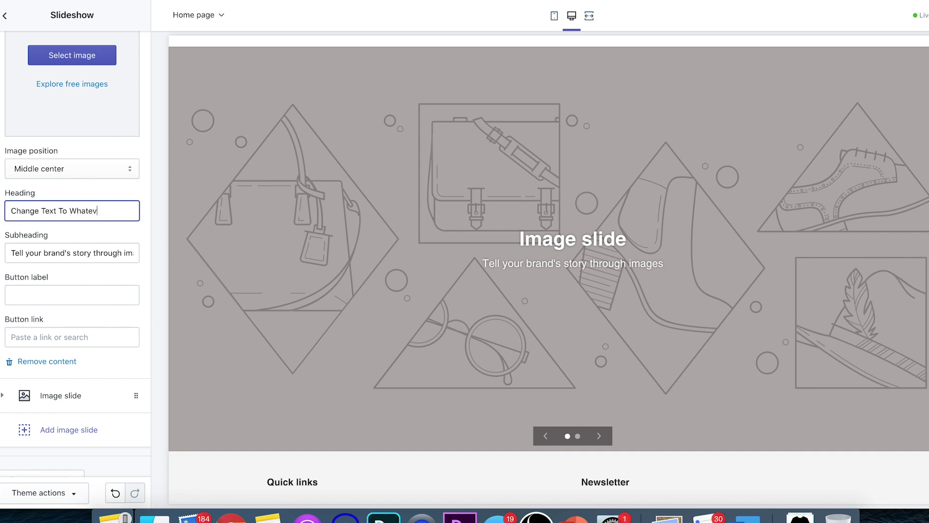
{"action": "left_click", "coordinate": [14, 252]}
{"action": "key", "text": "super+a"}
{"action": "type", "text": "Also here, custom text."}
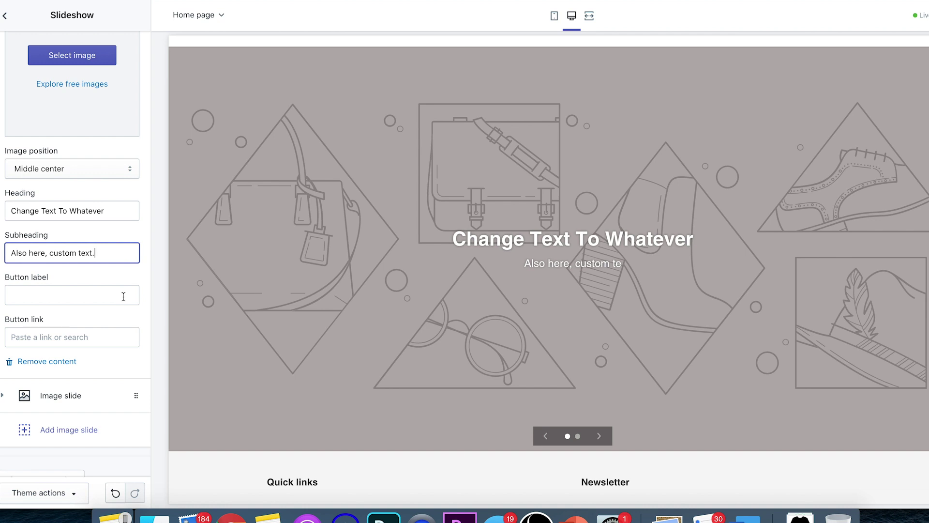
Label the first slide's button "Shop Now" and link it to the Military Moms collection
{"action": "left_click", "coordinate": [61, 300]}
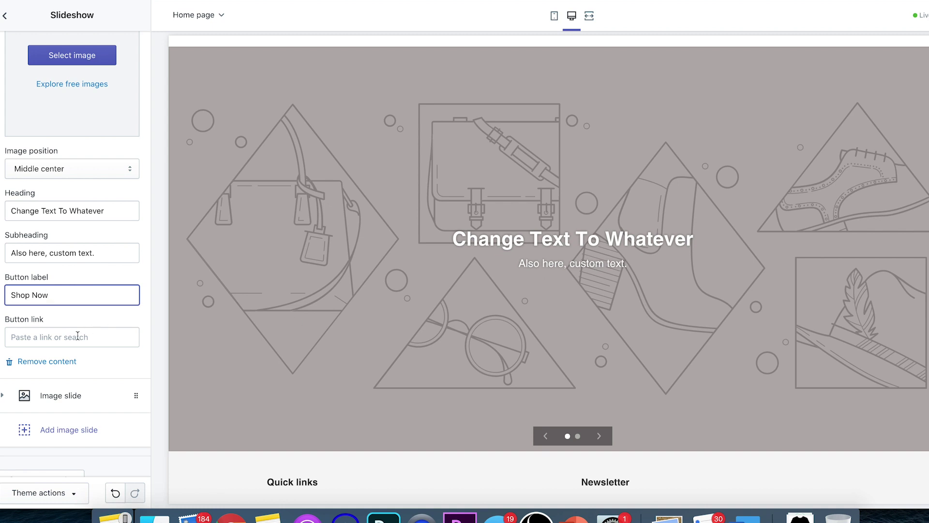
{"action": "left_click", "coordinate": [49, 337]}
{"action": "left_click", "coordinate": [47, 203]}
{"action": "left_click", "coordinate": [61, 279]}
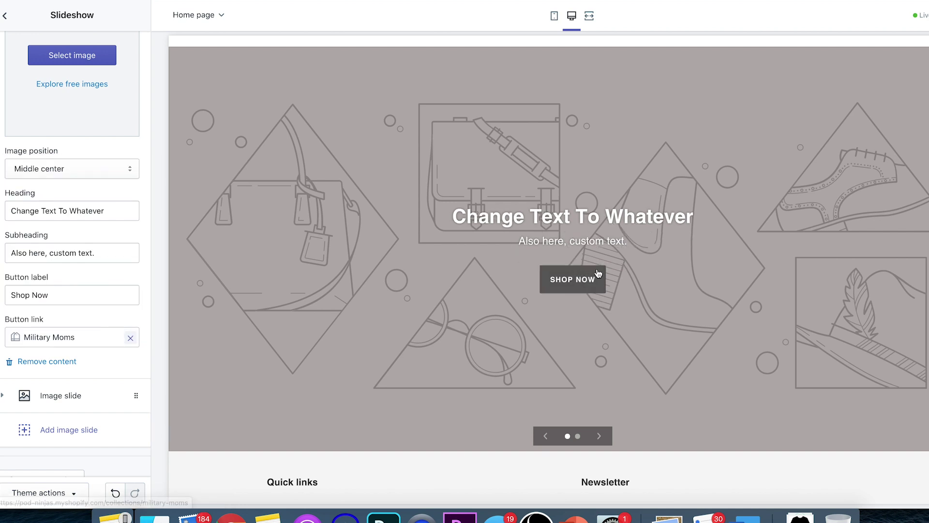
Open Pexels in a new browser tab, browse its free photos and search for "t shirt"
{"action": "scroll", "coordinate": [112, 127], "scroll_direction": "up", "scroll_amount": 4}
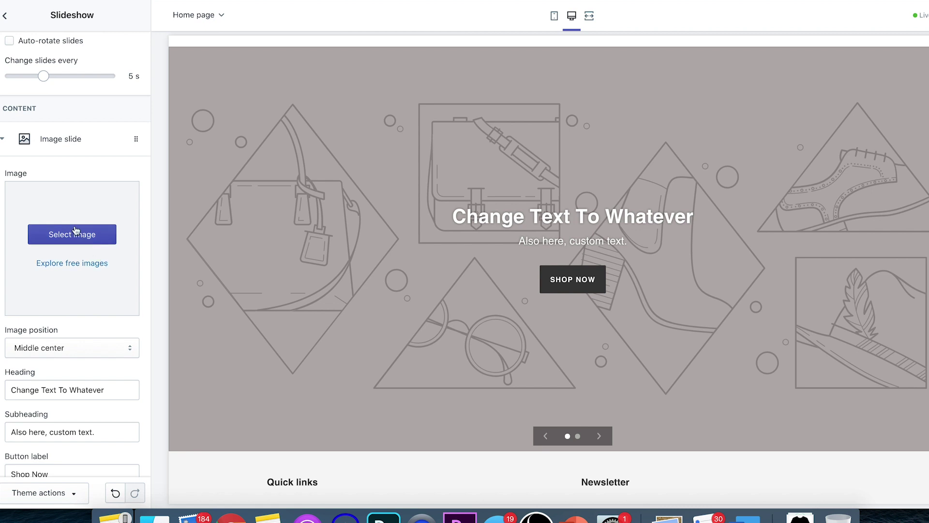
{"action": "key", "text": "super+t"}
{"action": "type", "text": "pexels"}
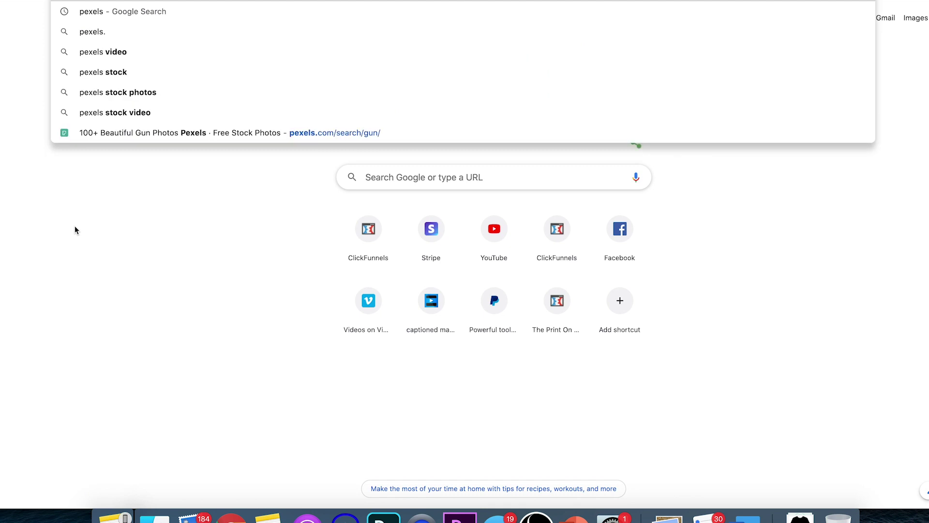
{"action": "key", "text": "Return"}
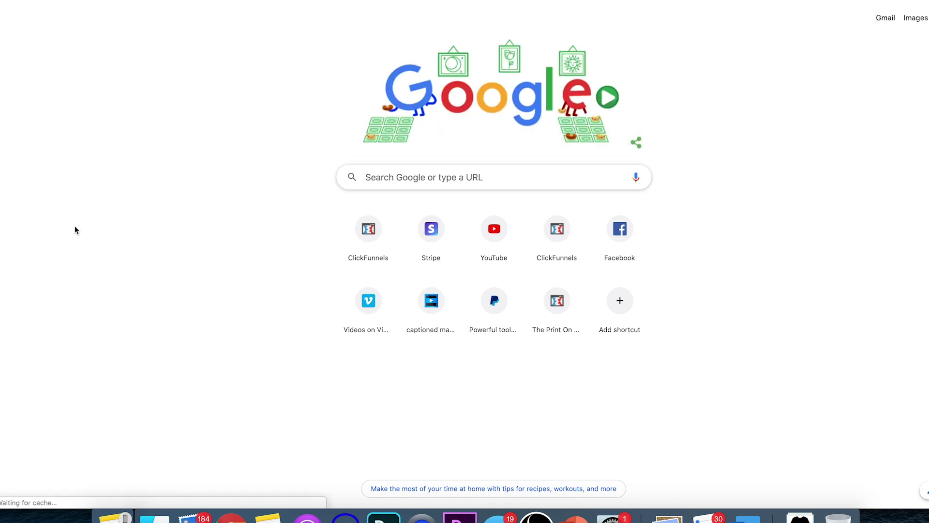
{"action": "scroll", "coordinate": [378, 326], "scroll_direction": "down", "scroll_amount": 15}
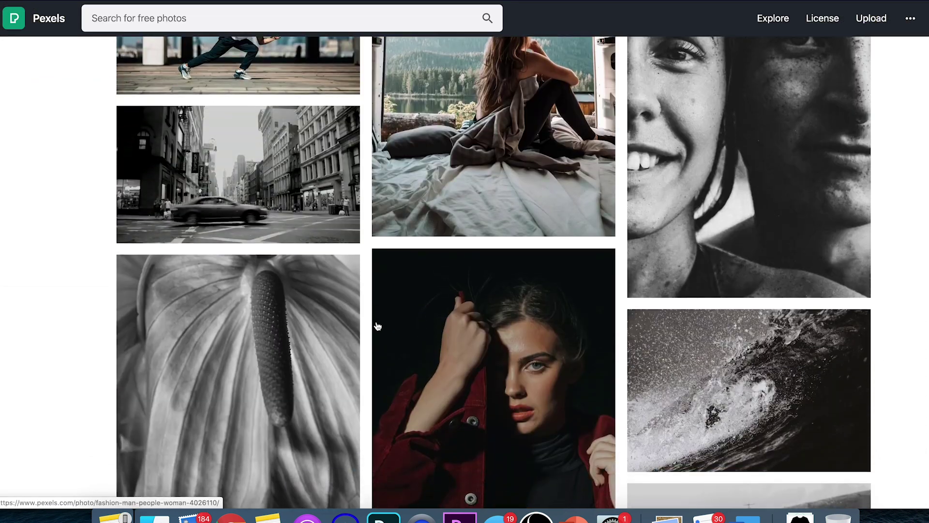
{"action": "scroll", "coordinate": [378, 326], "scroll_direction": "down", "scroll_amount": 10}
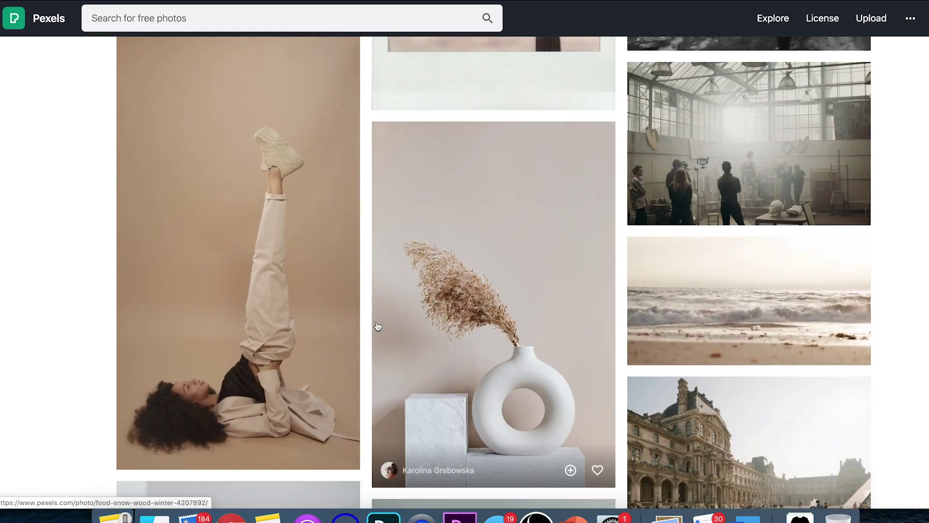
{"action": "scroll", "coordinate": [378, 326], "scroll_direction": "up", "scroll_amount": 20}
{"action": "left_click", "coordinate": [405, 163]}
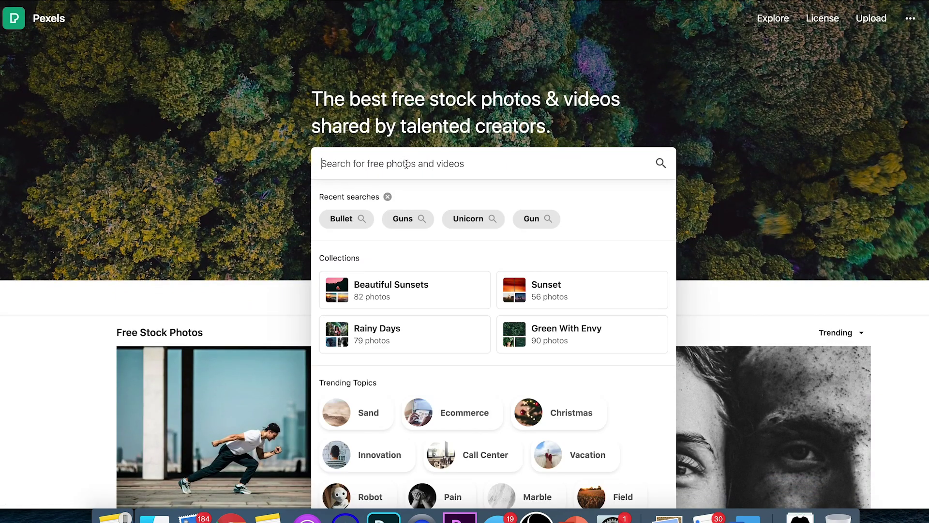
{"action": "type", "text": "t shirt"}
{"action": "key", "text": "Return"}
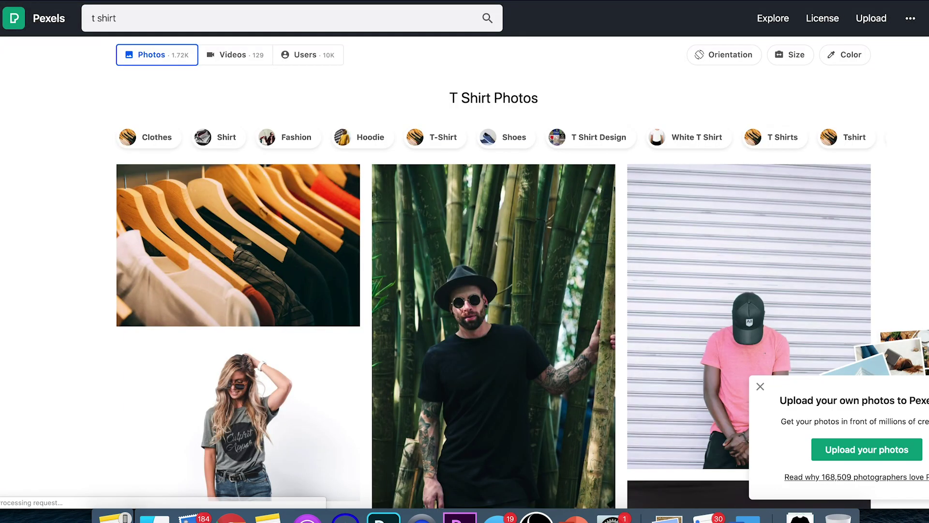
Open the photo of clothes on wooden hangers, view its save options and return to the Shopify theme editor
{"action": "left_click", "coordinate": [230, 230]}
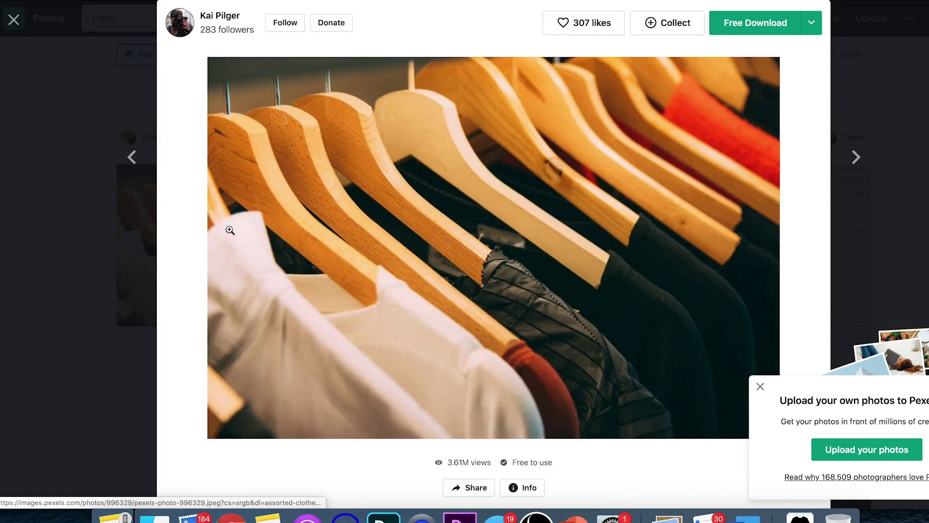
{"action": "right_click", "coordinate": [466, 212]}
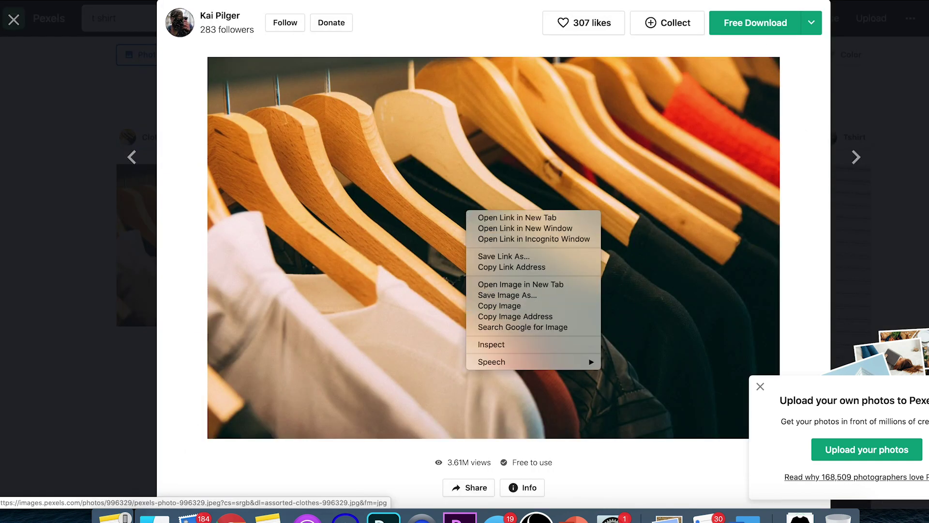
{"action": "key", "text": "Escape"}
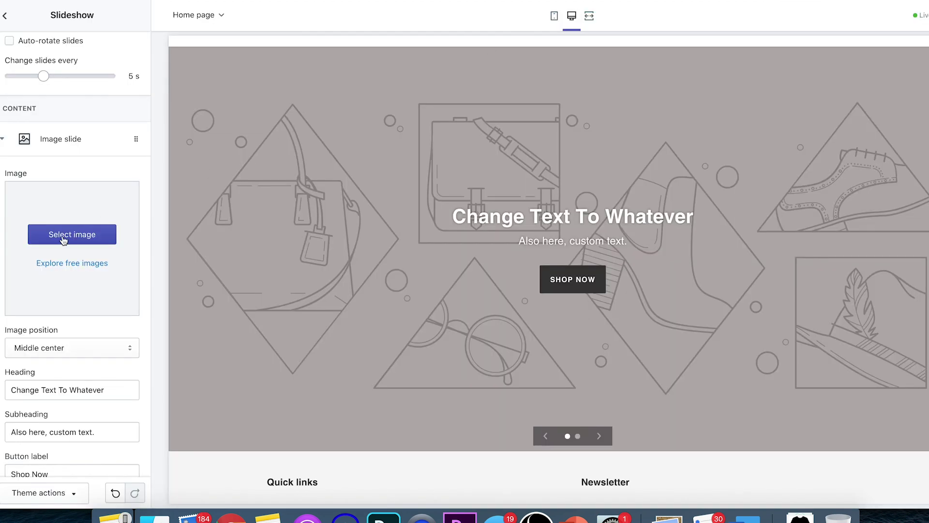
Use the photo of clothes on wooden hangers as the first slide's image
{"action": "left_click", "coordinate": [84, 243]}
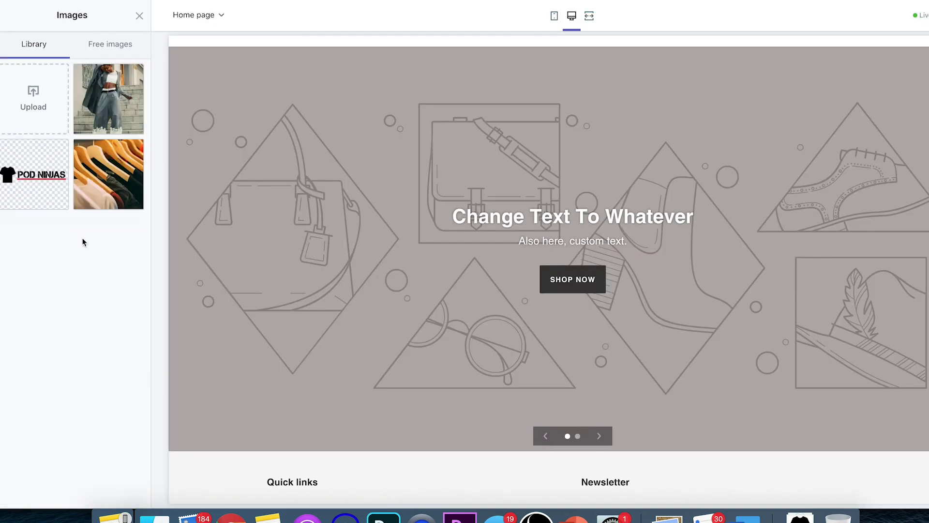
{"action": "left_click", "coordinate": [33, 91]}
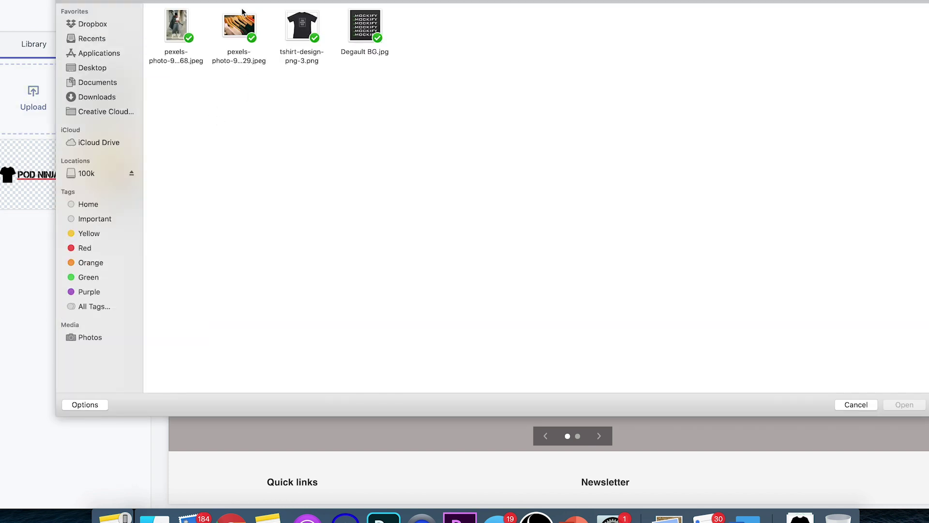
{"action": "double_click", "coordinate": [238, 24]}
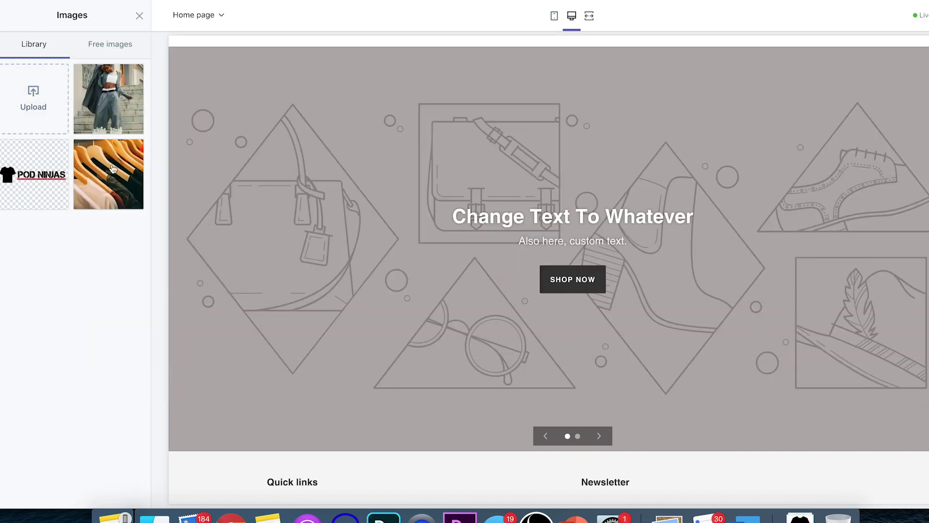
{"action": "left_click", "coordinate": [112, 168]}
{"action": "left_click", "coordinate": [125, 492]}
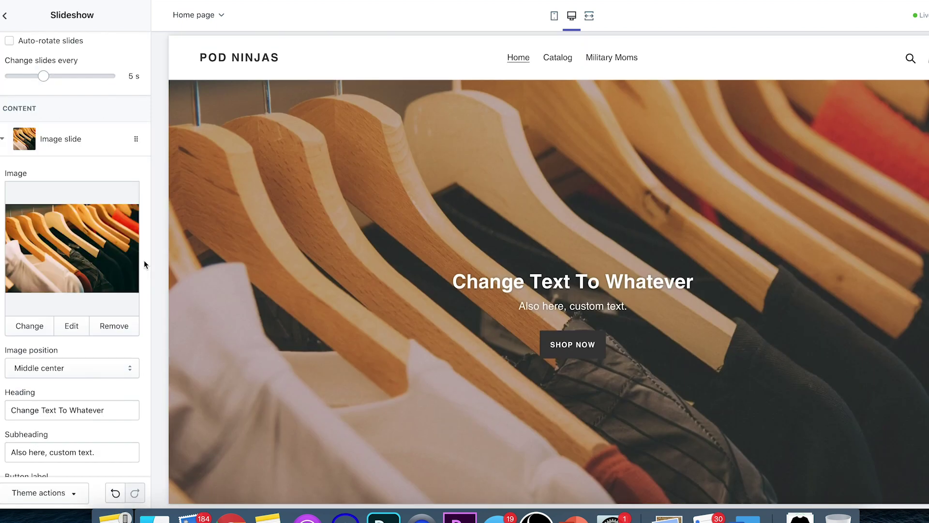
Set the first slide's image position to Bottom center
{"action": "scroll", "coordinate": [144, 260], "scroll_direction": "down", "scroll_amount": 5}
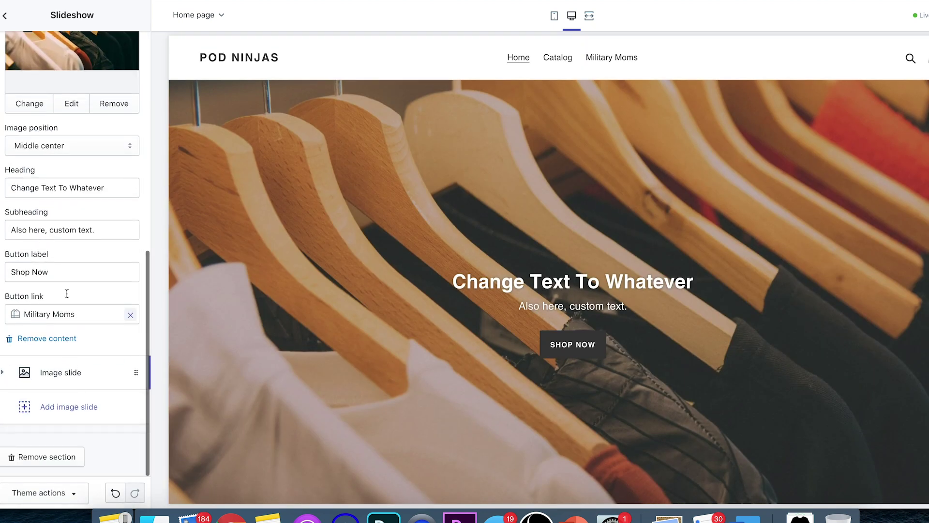
{"action": "scroll", "coordinate": [68, 293], "scroll_direction": "up", "scroll_amount": 5}
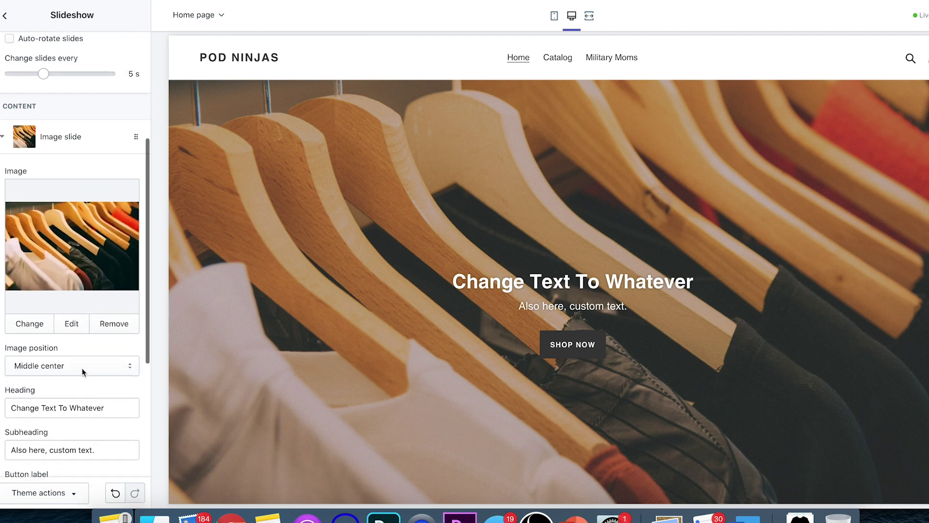
{"action": "left_click", "coordinate": [82, 368]}
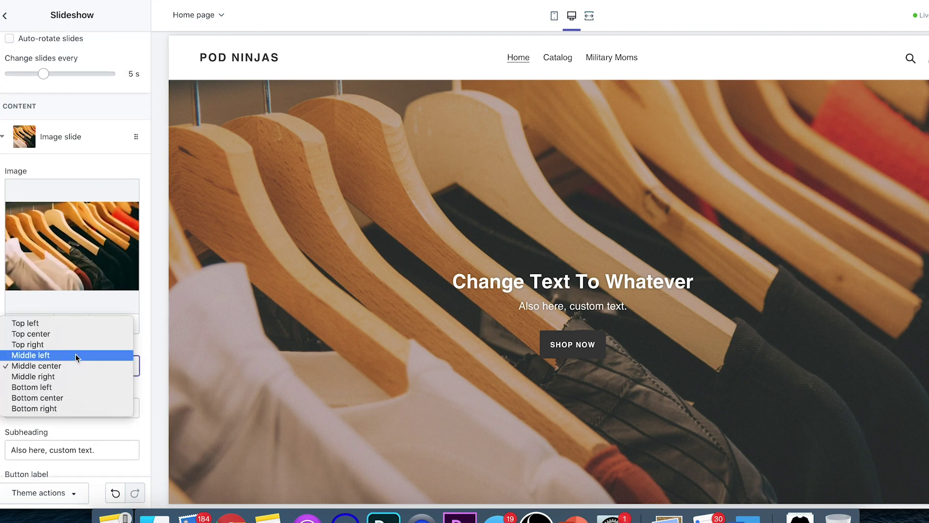
{"action": "left_click", "coordinate": [71, 397]}
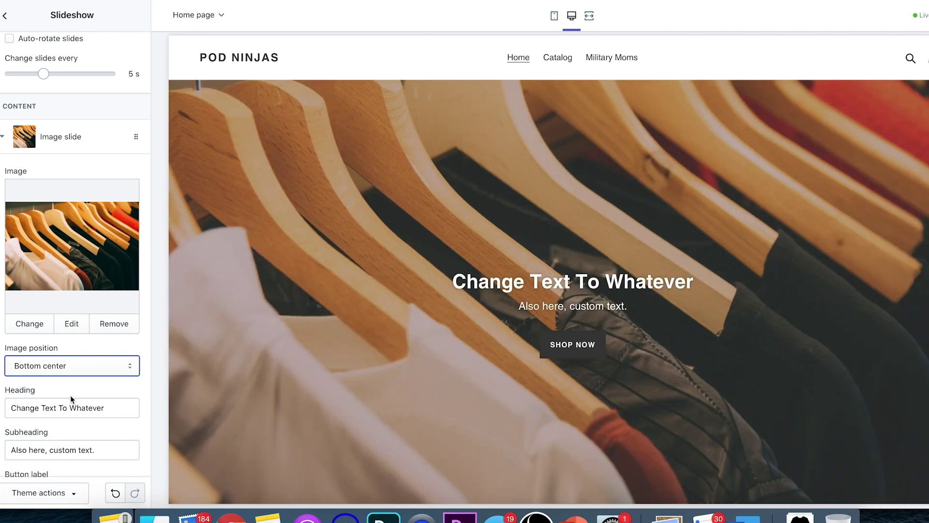
Change the first slide's image position to show more of the photo's upper part, and collapse the slide's settings
{"action": "left_click", "coordinate": [68, 367]}
{"action": "left_click", "coordinate": [62, 333]}
{"action": "left_click", "coordinate": [62, 138]}
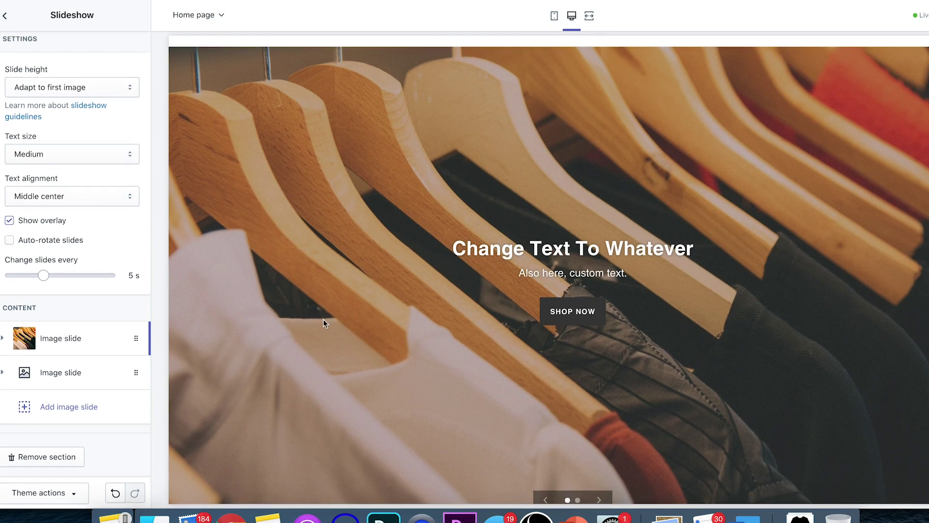
Step through the slides in the preview and examine the second slide's settings and the slide change interval
{"action": "scroll", "coordinate": [323, 318], "scroll_direction": "down", "scroll_amount": 4}
{"action": "left_click", "coordinate": [600, 317]}
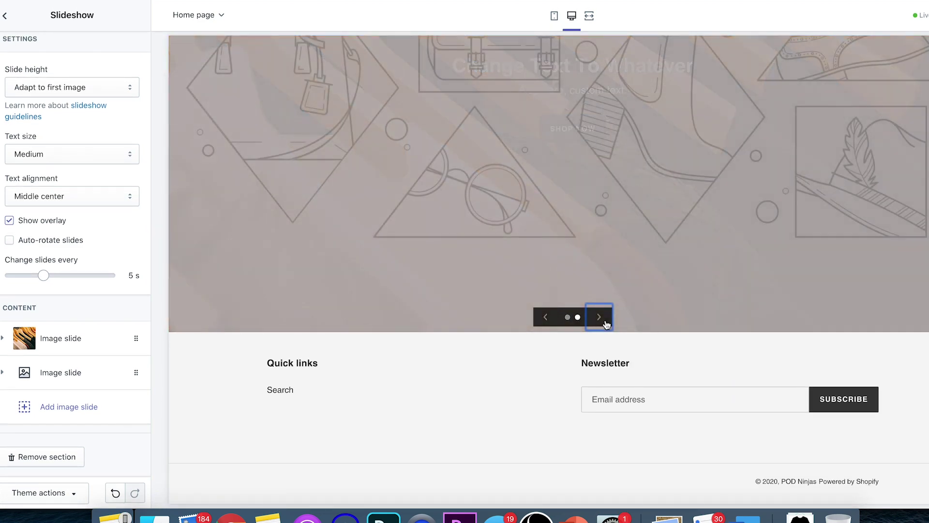
{"action": "left_click", "coordinate": [546, 317]}
{"action": "left_click", "coordinate": [73, 373]}
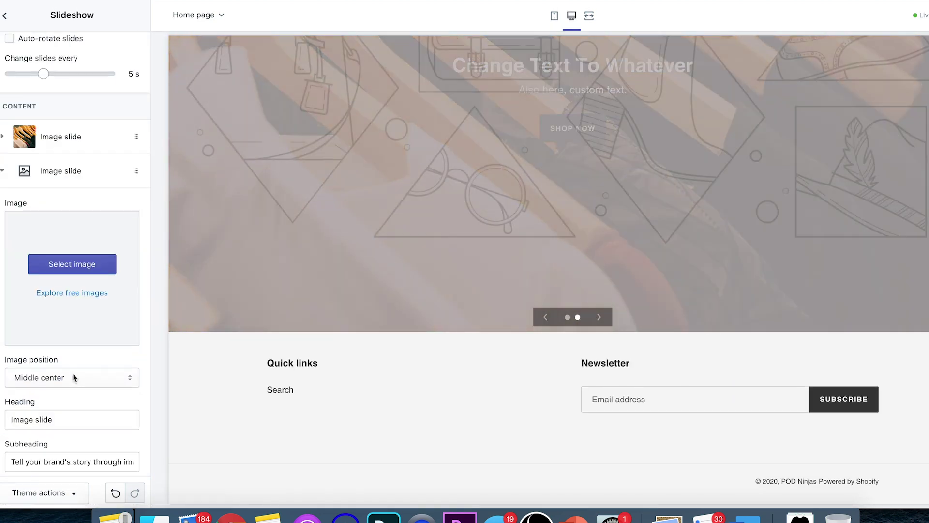
{"action": "scroll", "coordinate": [51, 156], "scroll_direction": "down", "scroll_amount": 3}
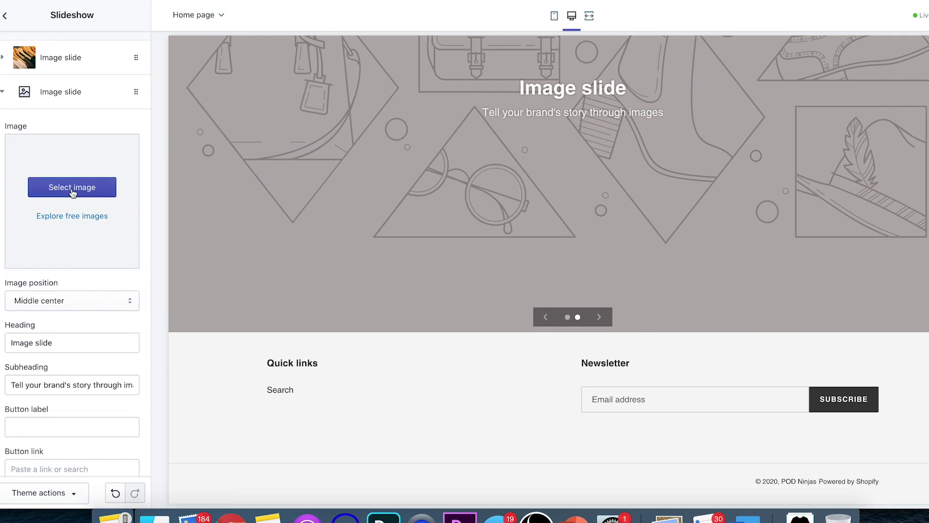
{"action": "scroll", "coordinate": [97, 232], "scroll_direction": "up", "scroll_amount": 6}
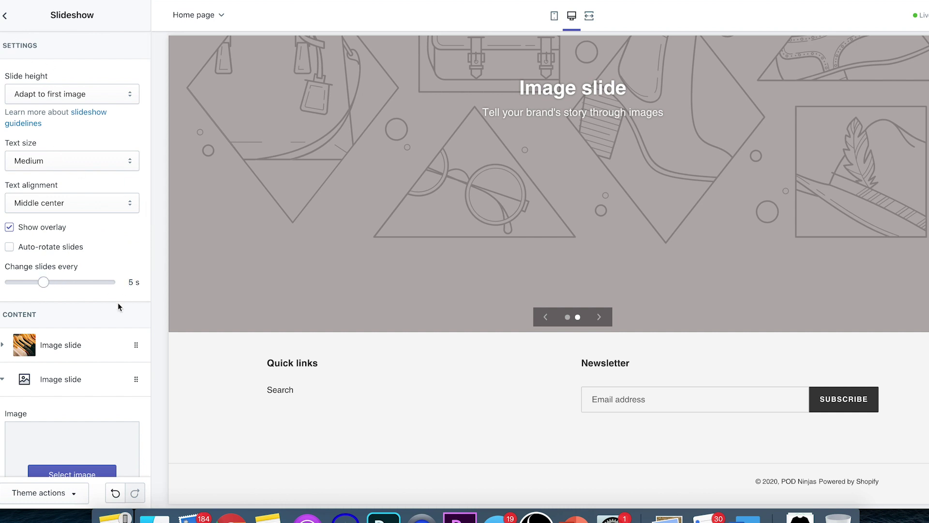
{"action": "mouse_move", "coordinate": [43, 281]}
{"action": "left_mouse_down"}
{"action": "mouse_move", "coordinate": [10, 282]}
{"action": "mouse_move", "coordinate": [125, 289]}
{"action": "mouse_move", "coordinate": [43, 282]}
{"action": "left_mouse_up"}
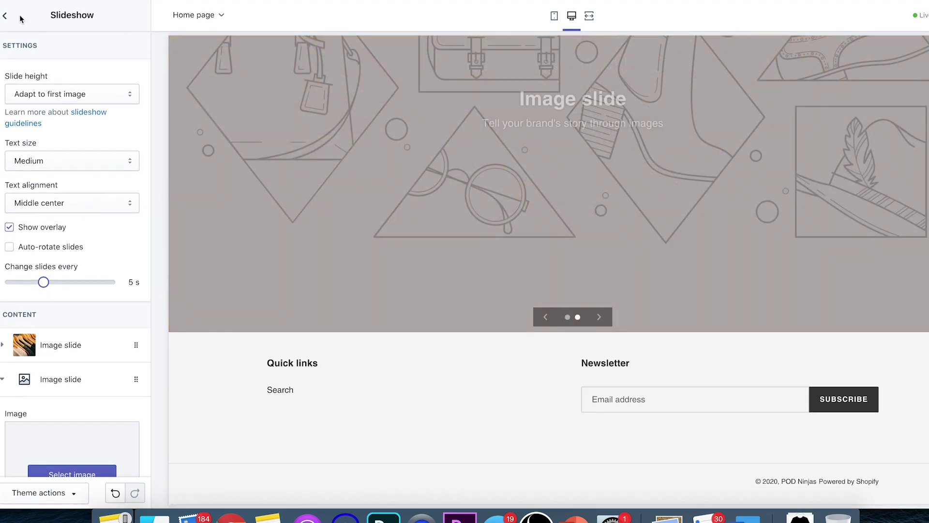
Remove the second image slide from the slideshow and return to the home page's section list
{"action": "left_click", "coordinate": [5, 15]}
{"action": "left_click", "coordinate": [115, 122]}
{"action": "left_click", "coordinate": [63, 380]}
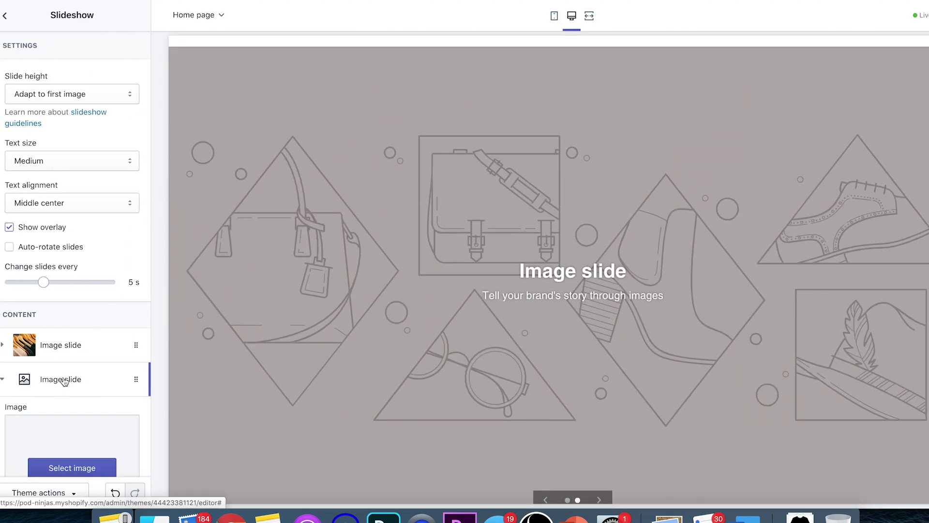
{"action": "scroll", "coordinate": [63, 380], "scroll_direction": "down", "scroll_amount": 8}
{"action": "left_click", "coordinate": [65, 377]}
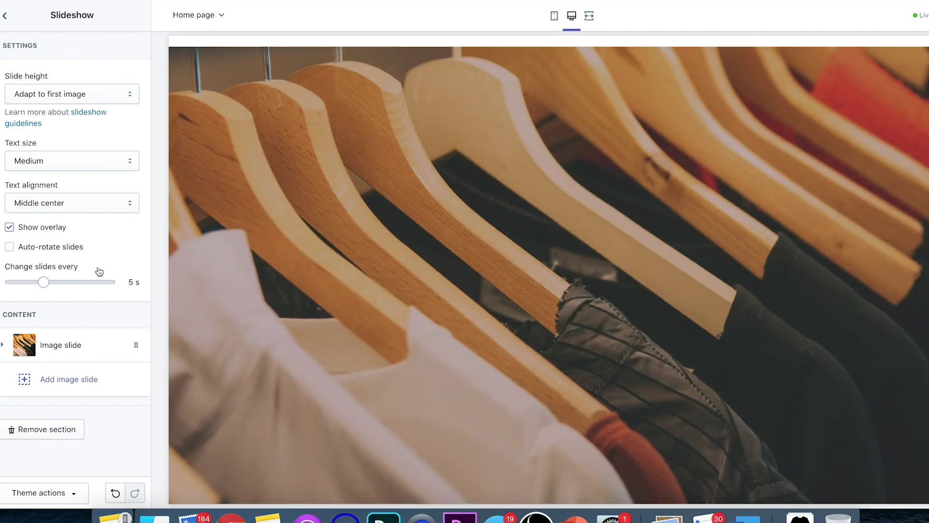
{"action": "left_click", "coordinate": [6, 18]}
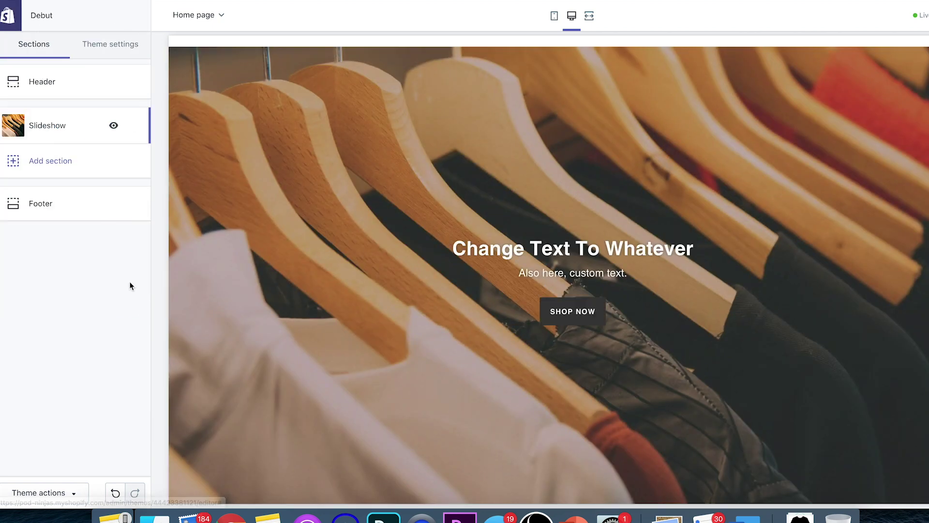
Add a Featured collection section below the slideshow and set its heading to "Military Moms"
{"action": "scroll", "coordinate": [489, 263], "scroll_direction": "down", "scroll_amount": 5}
{"action": "scroll", "coordinate": [489, 268], "scroll_direction": "up", "scroll_amount": 5}
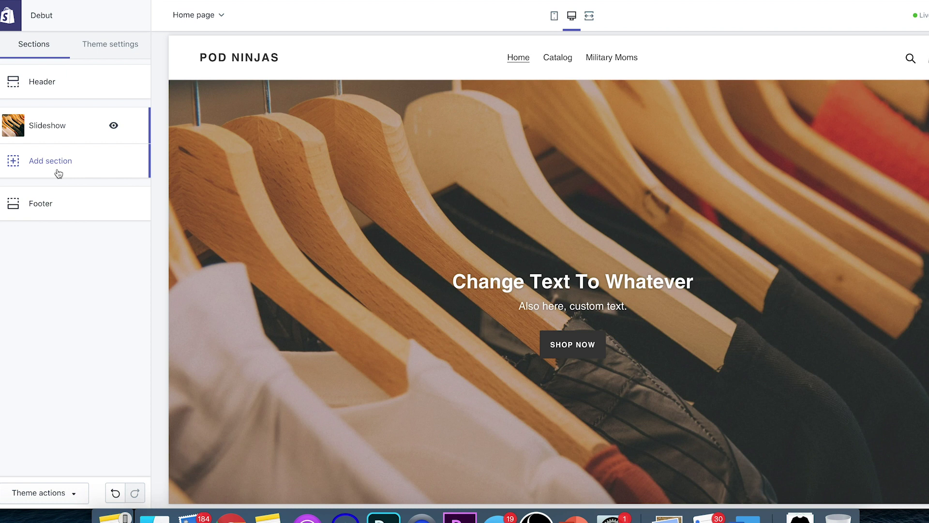
{"action": "left_click", "coordinate": [45, 162]}
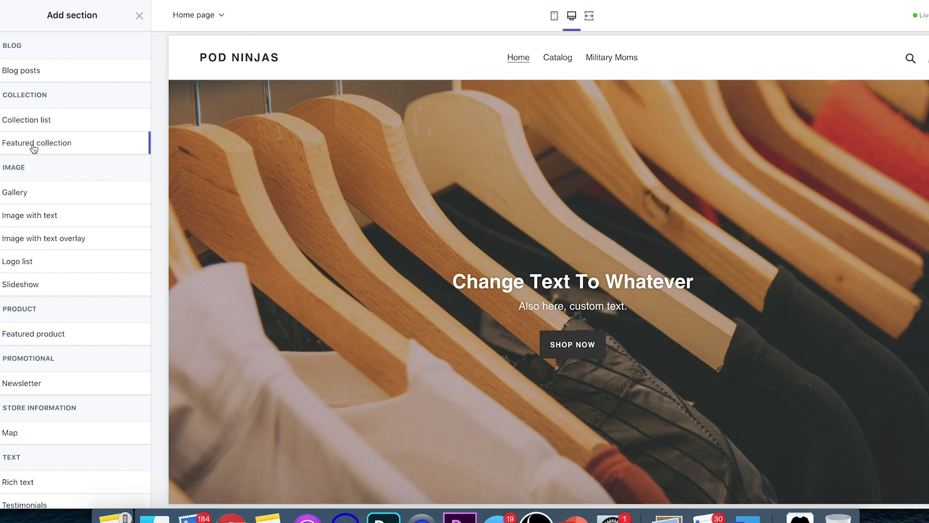
{"action": "mouse_move", "coordinate": [39, 146]}
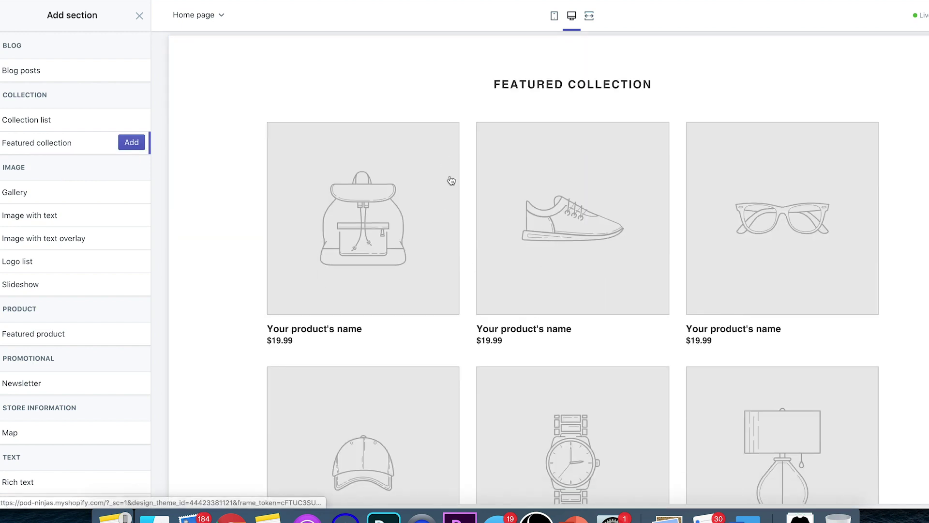
{"action": "left_click", "coordinate": [137, 143]}
{"action": "left_click", "coordinate": [97, 94]}
{"action": "key", "text": "super+a"}
{"action": "type", "text": "Military C"}
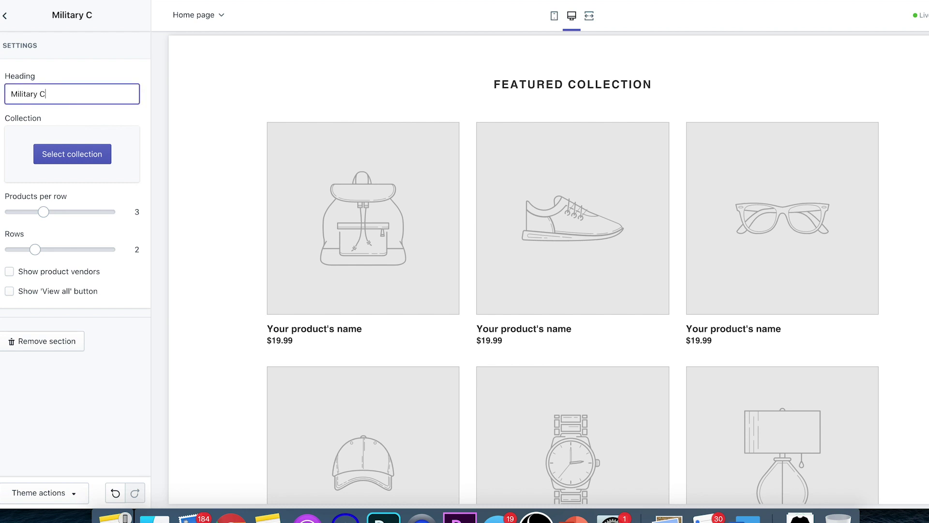
{"action": "key", "text": "BackSpace"}
{"action": "type", "text": "Moms"}
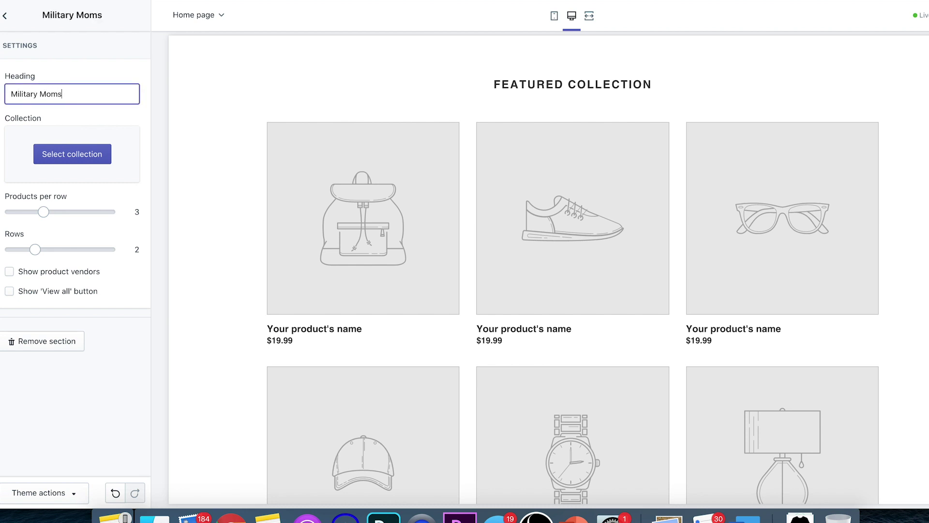
Assign the Military Moms collection to its section and set it to 4 products per row
{"action": "left_click", "coordinate": [61, 161]}
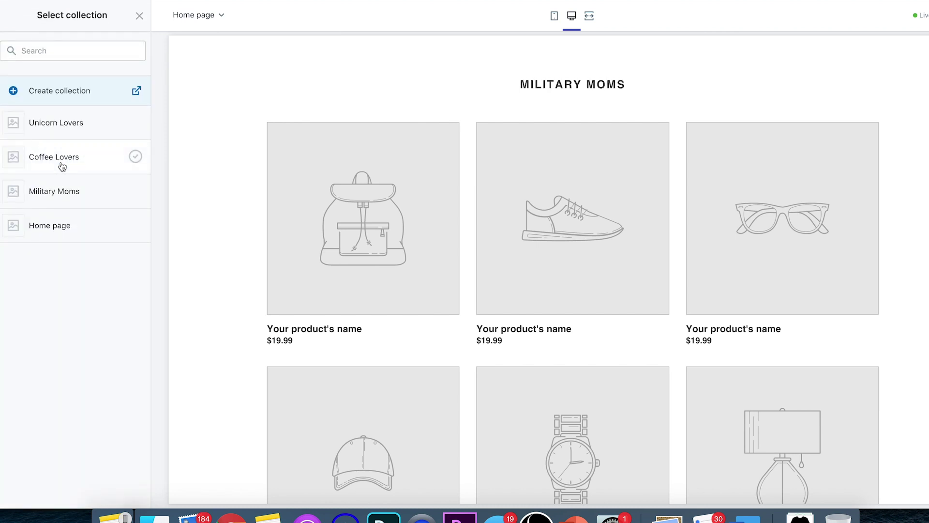
{"action": "left_click", "coordinate": [58, 191]}
{"action": "left_click", "coordinate": [137, 492]}
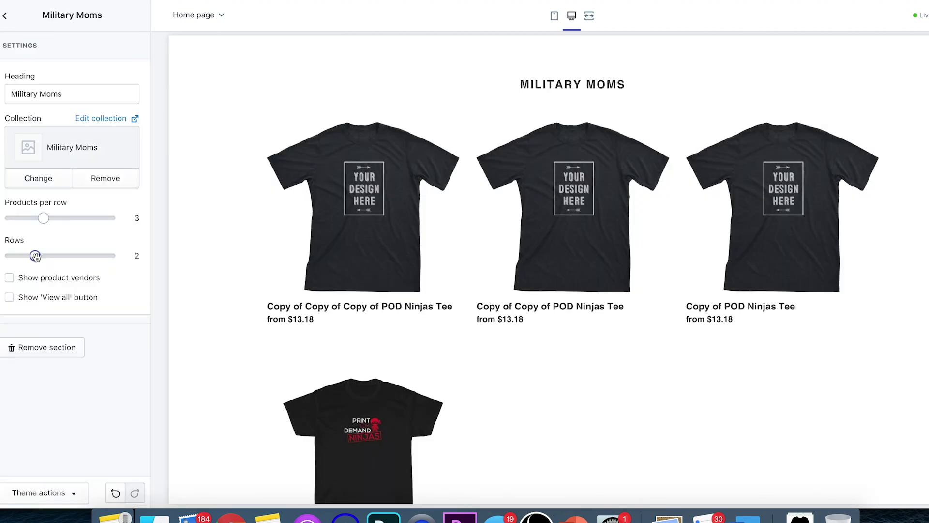
{"action": "left_click_drag", "start_coordinate": [43, 218], "coordinate": [76, 219]}
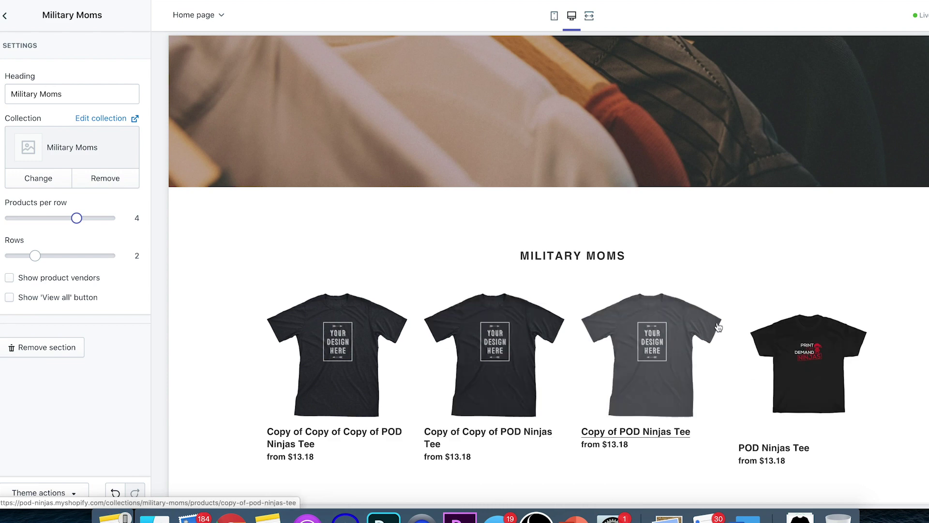
{"action": "left_click", "coordinate": [9, 17]}
Add another Featured collection section and set its heading to "Unicorn lovers"
{"action": "left_click", "coordinate": [56, 200]}
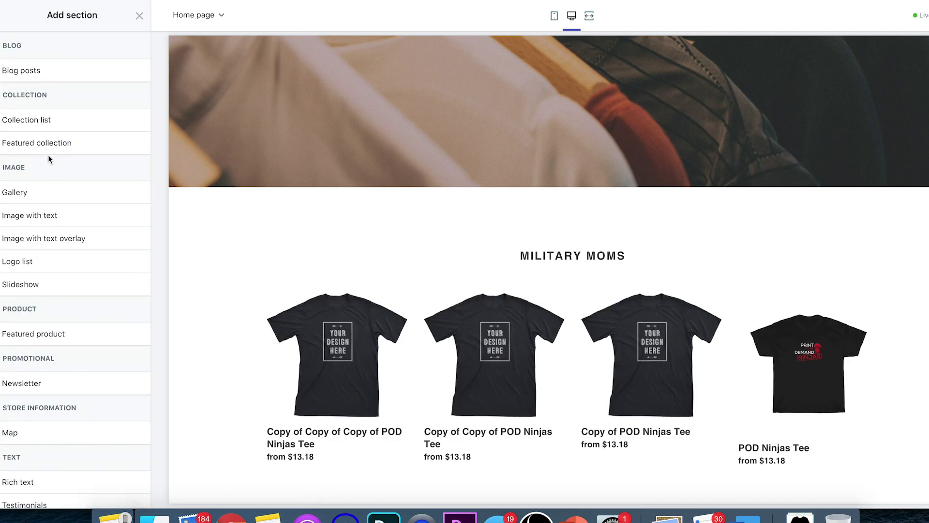
{"action": "mouse_move", "coordinate": [45, 151]}
{"action": "left_click", "coordinate": [119, 145]}
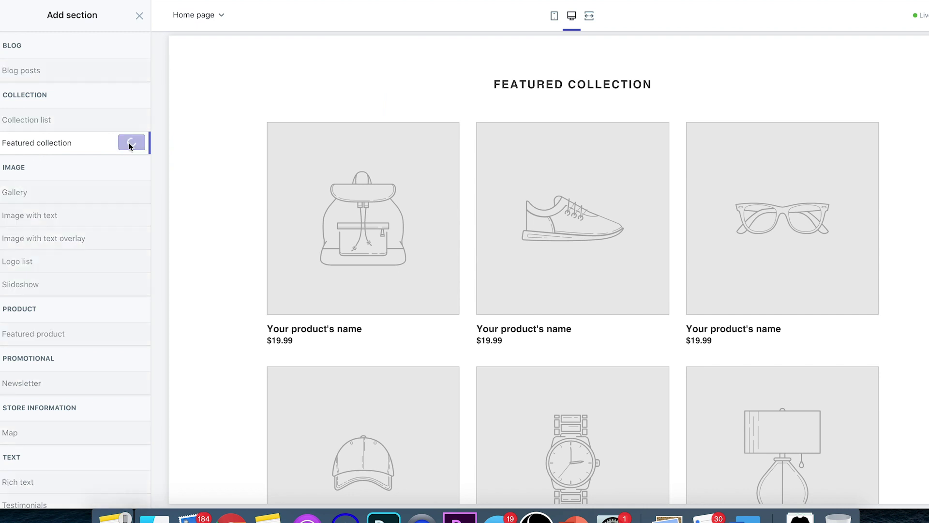
{"action": "triple_click", "coordinate": [71, 94]}
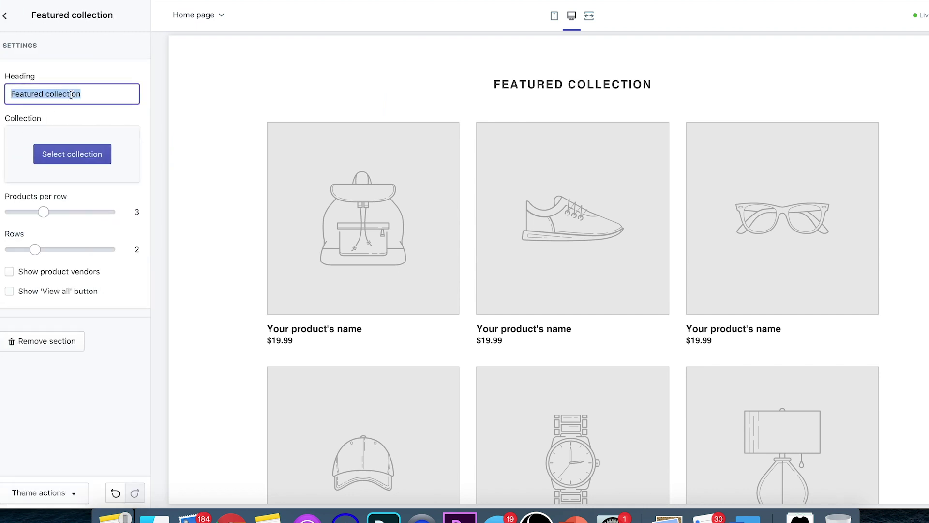
{"action": "type", "text": "Unicorn lovers"}
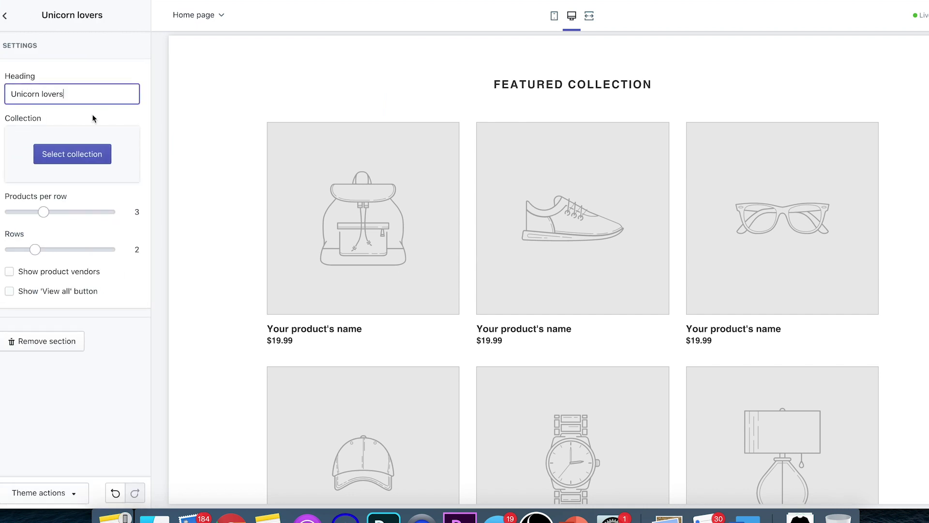
Assign the Unicorn Lovers collection to its section and set it to 4 products per row
{"action": "left_click", "coordinate": [87, 152]}
{"action": "left_click", "coordinate": [62, 127]}
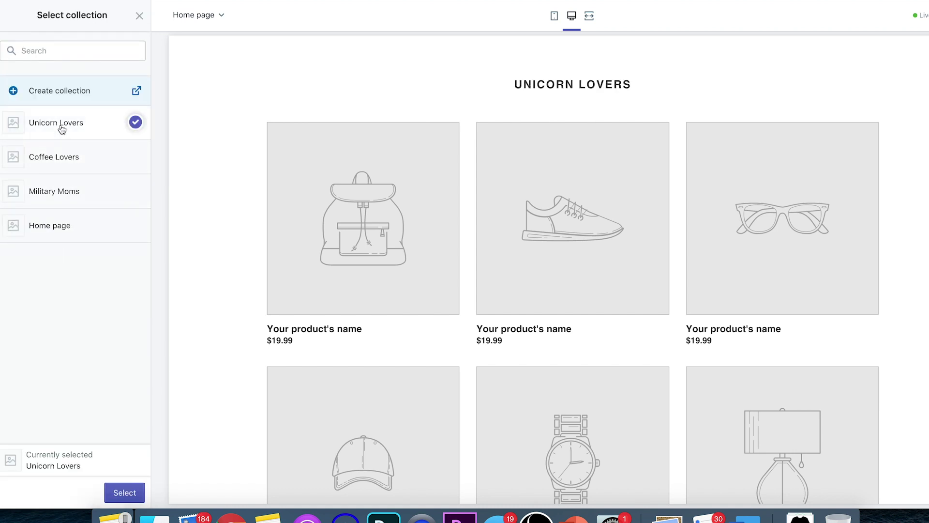
{"action": "left_click", "coordinate": [125, 492]}
{"action": "left_click_drag", "start_coordinate": [52, 219], "coordinate": [66, 219]}
{"action": "left_click", "coordinate": [4, 15]}
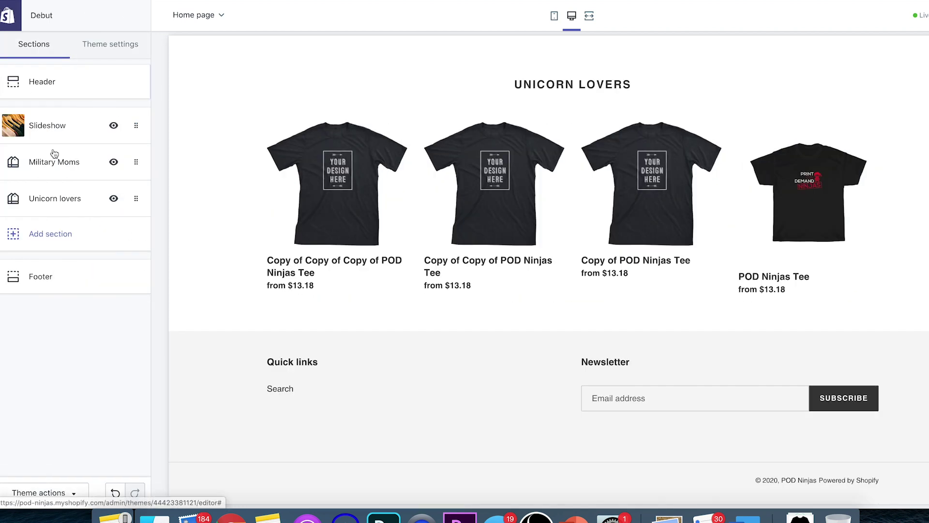
Add a third Featured collection section and set its heading to "Coffee Lovers"
{"action": "left_click", "coordinate": [53, 235]}
{"action": "mouse_move", "coordinate": [48, 149]}
{"action": "left_click", "coordinate": [124, 145]}
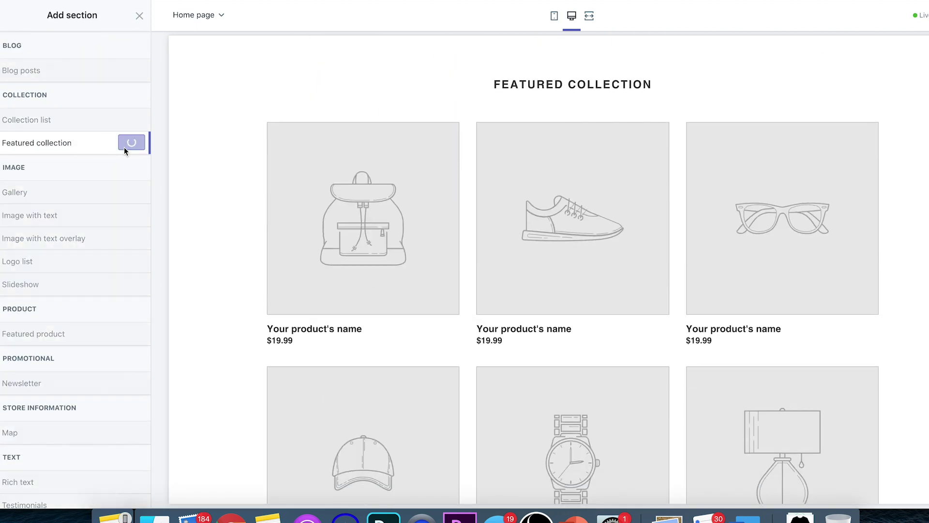
{"action": "triple_click", "coordinate": [63, 102]}
{"action": "type", "text": "Coff"}
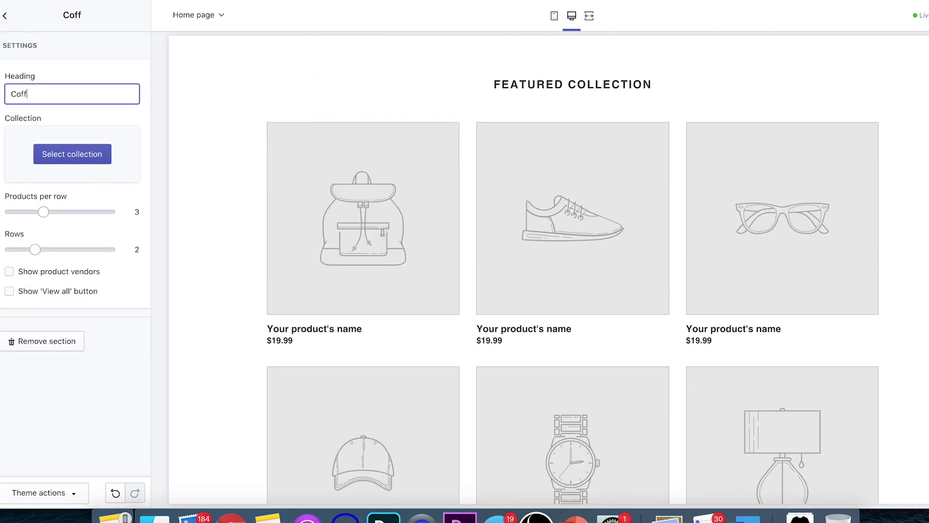
{"action": "type", "text": "ee Lovers"}
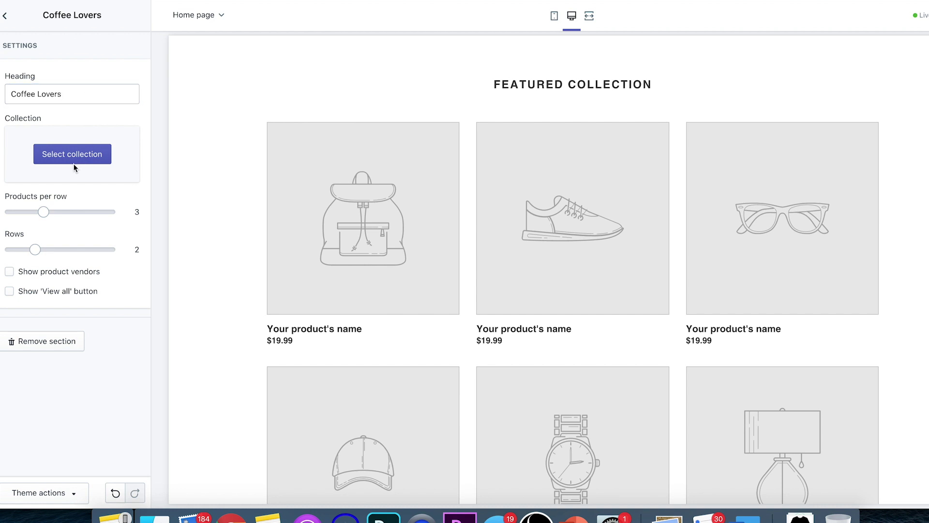
Assign the Coffee Lovers collection to its section and set it to 4 products per row
{"action": "left_click", "coordinate": [78, 157]}
{"action": "left_click", "coordinate": [78, 156]}
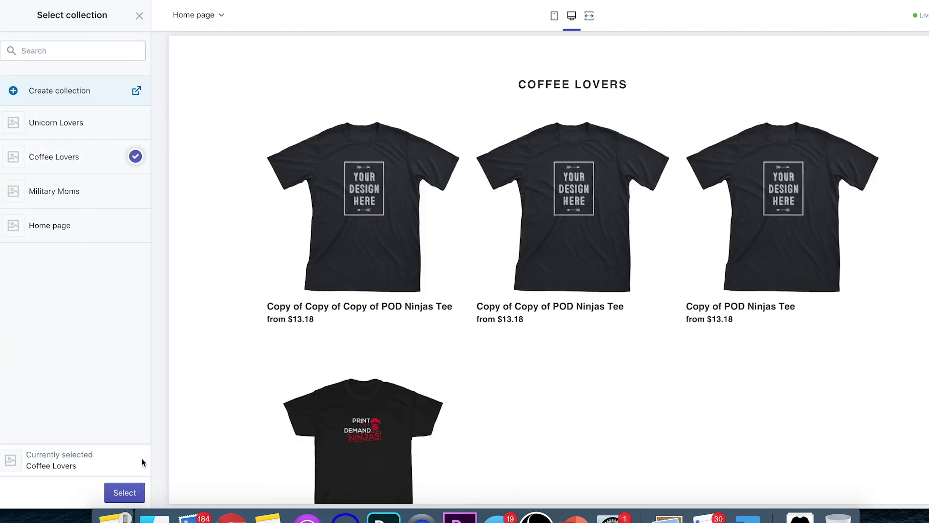
{"action": "left_click", "coordinate": [127, 492]}
{"action": "left_click_drag", "start_coordinate": [43, 219], "coordinate": [74, 218]}
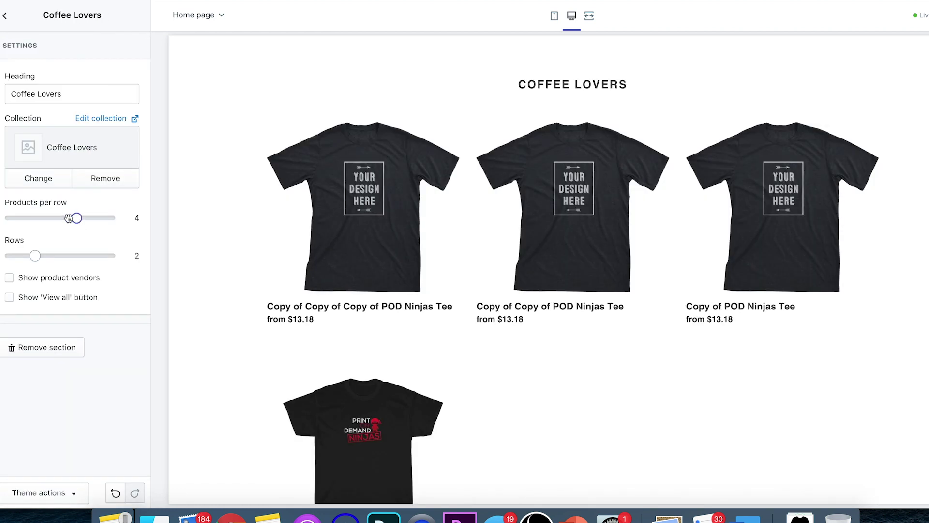
{"action": "left_click", "coordinate": [5, 18]}
Review the home page's collection sections and preview other available section types such as Gallery and Logo list
{"action": "scroll", "coordinate": [382, 160], "scroll_direction": "up", "scroll_amount": 10}
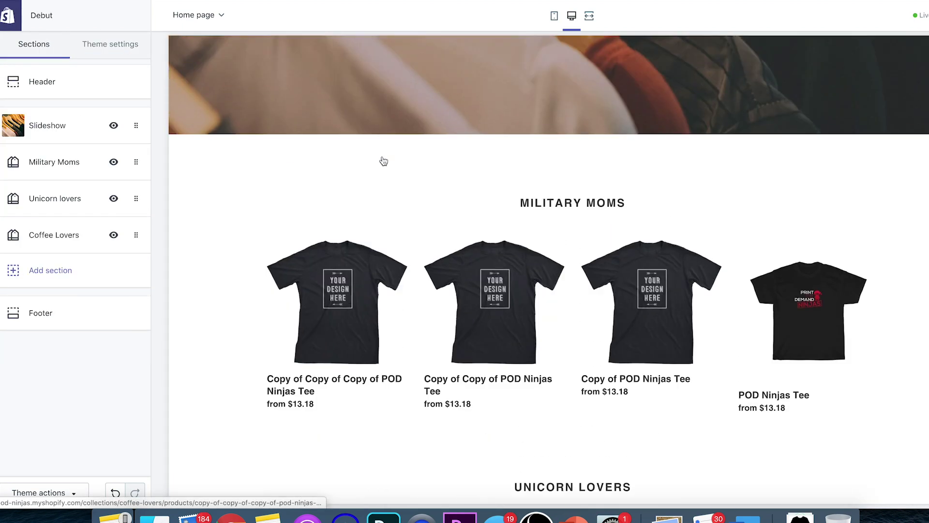
{"action": "scroll", "coordinate": [382, 160], "scroll_direction": "down", "scroll_amount": 5}
{"action": "scroll", "coordinate": [382, 158], "scroll_direction": "down", "scroll_amount": 10}
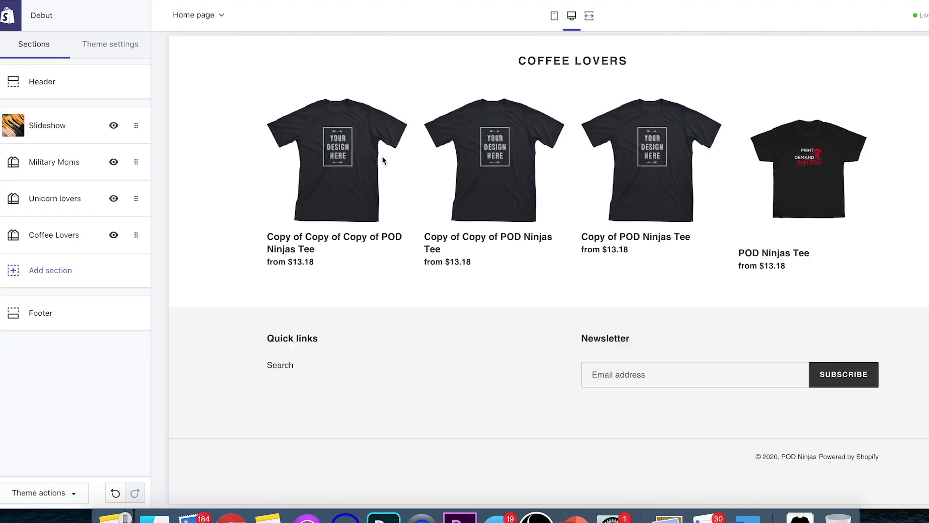
{"action": "left_click", "coordinate": [59, 271]}
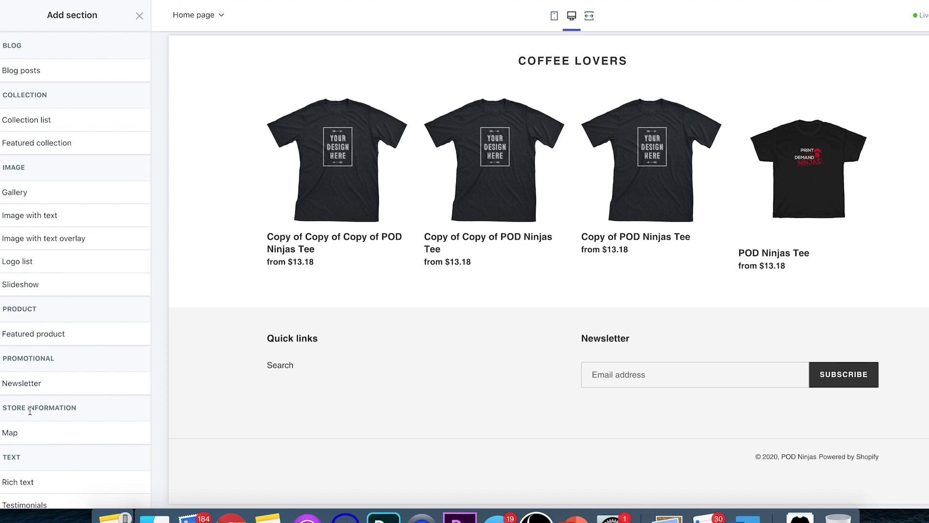
{"action": "mouse_move", "coordinate": [22, 187]}
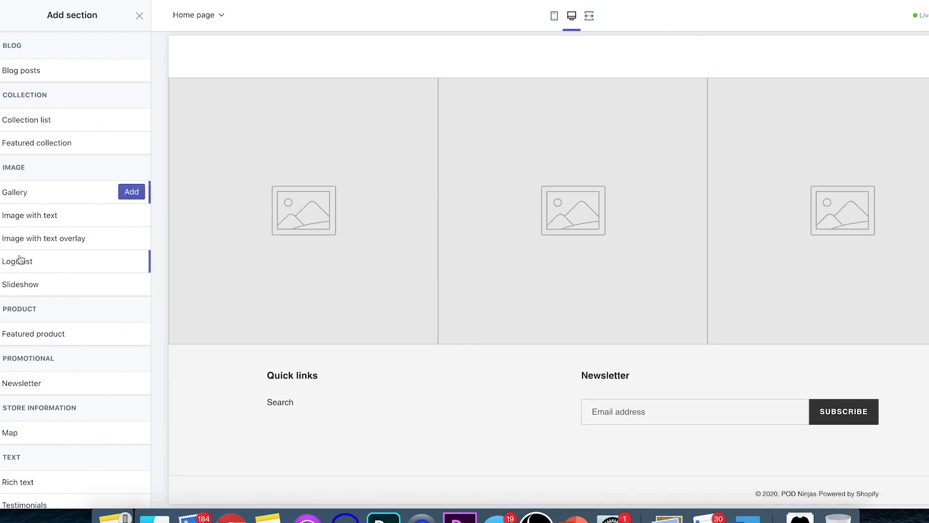
{"action": "mouse_move", "coordinate": [20, 259]}
{"action": "scroll", "coordinate": [650, 212], "scroll_direction": "up", "scroll_amount": 4}
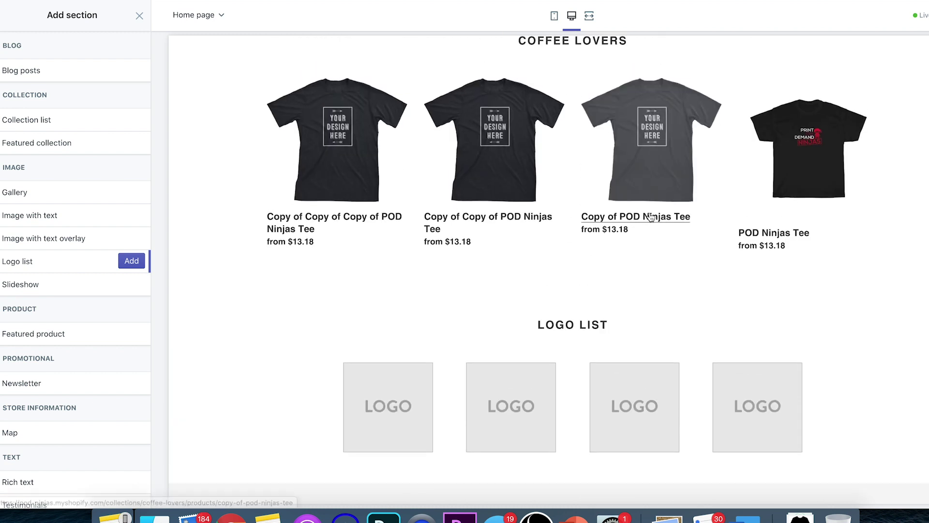
{"action": "scroll", "coordinate": [82, 406], "scroll_direction": "down", "scroll_amount": 3}
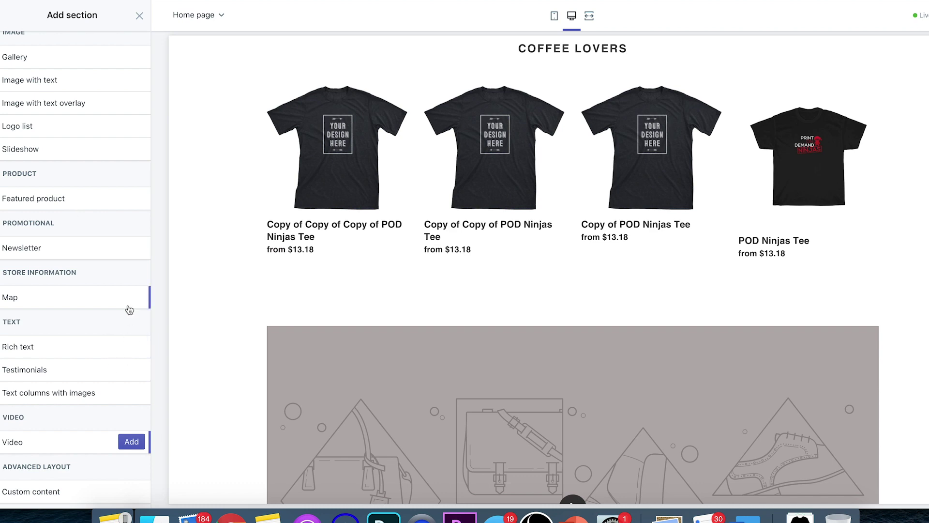
{"action": "left_click", "coordinate": [140, 16]}
{"action": "scroll", "coordinate": [423, 208], "scroll_direction": "up", "scroll_amount": 15}
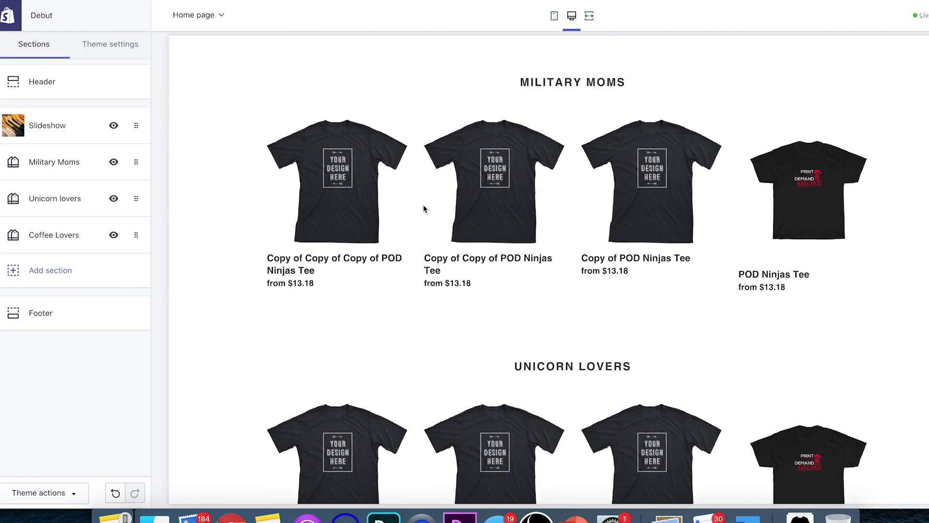
Change the theme's body text color to dark red #620000 and check it on the home page's product prices
{"action": "scroll", "coordinate": [423, 208], "scroll_direction": "down", "scroll_amount": 15}
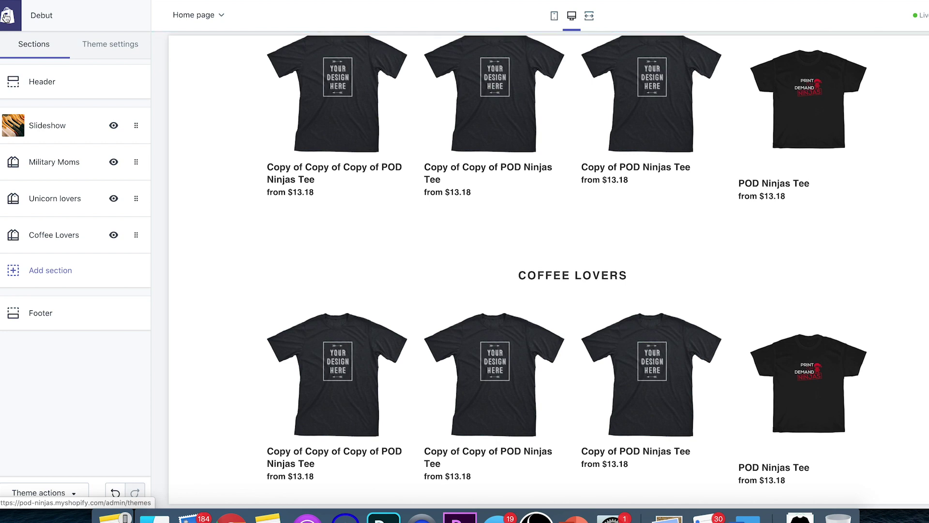
{"action": "scroll", "coordinate": [306, 214], "scroll_direction": "up", "scroll_amount": 10}
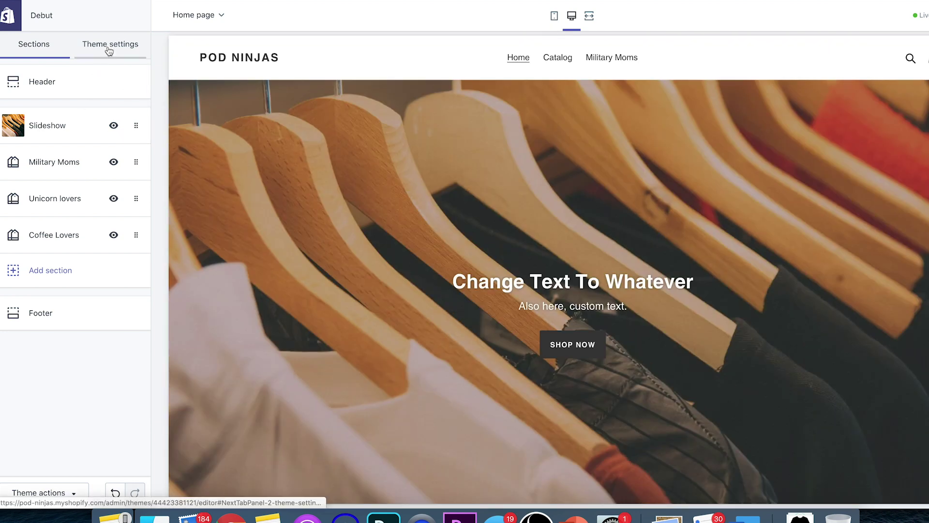
{"action": "left_click", "coordinate": [108, 47]}
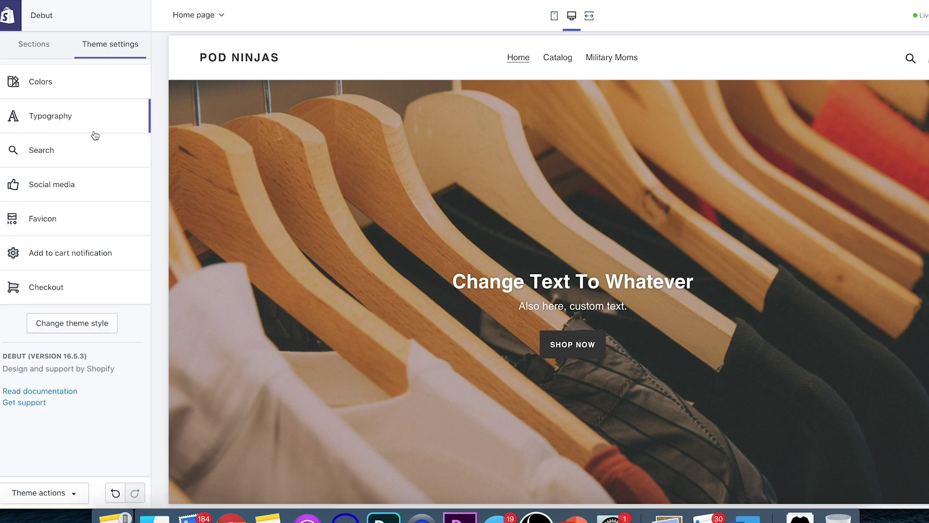
{"action": "scroll", "coordinate": [255, 266], "scroll_direction": "down", "scroll_amount": 10}
{"action": "left_click", "coordinate": [40, 83]}
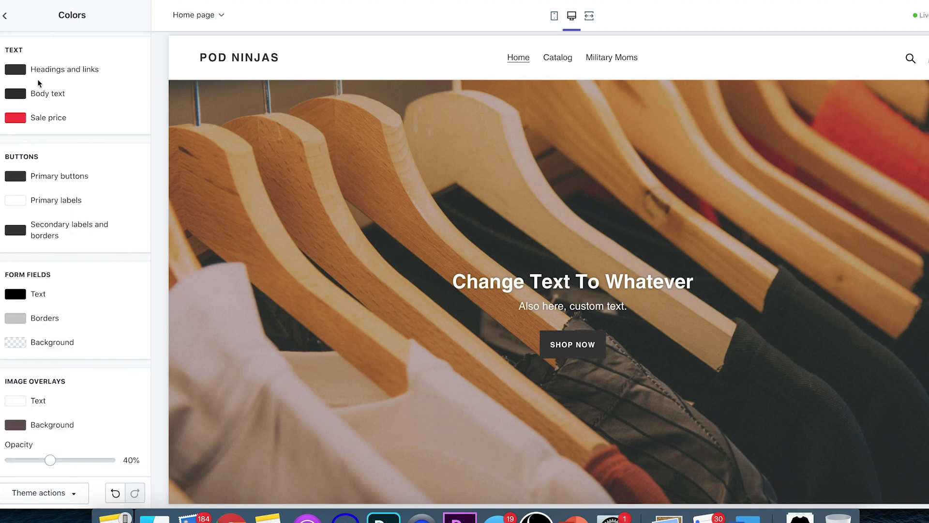
{"action": "left_click", "coordinate": [15, 94]}
{"action": "left_click", "coordinate": [102, 160]}
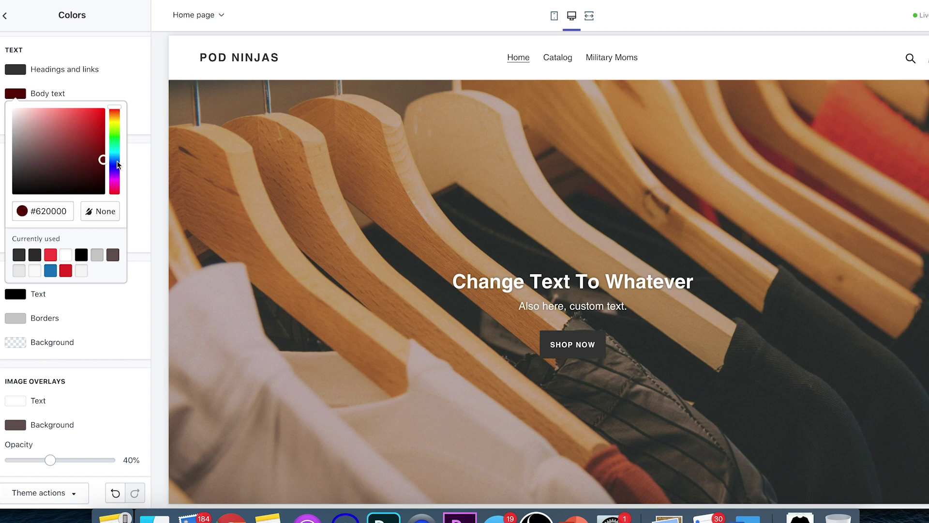
{"action": "left_click", "coordinate": [141, 60]}
{"action": "scroll", "coordinate": [394, 318], "scroll_direction": "down", "scroll_amount": 10}
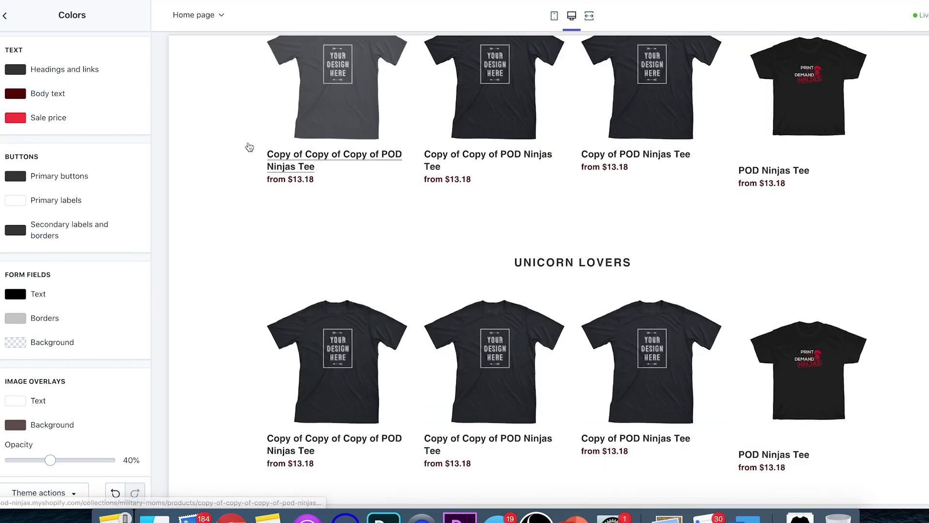
Change the theme's primary button color to bright green and save the theme changes
{"action": "left_click", "coordinate": [23, 178]}
{"action": "left_click_drag", "start_coordinate": [112, 211], "coordinate": [103, 219]}
{"action": "left_click", "coordinate": [134, 177]}
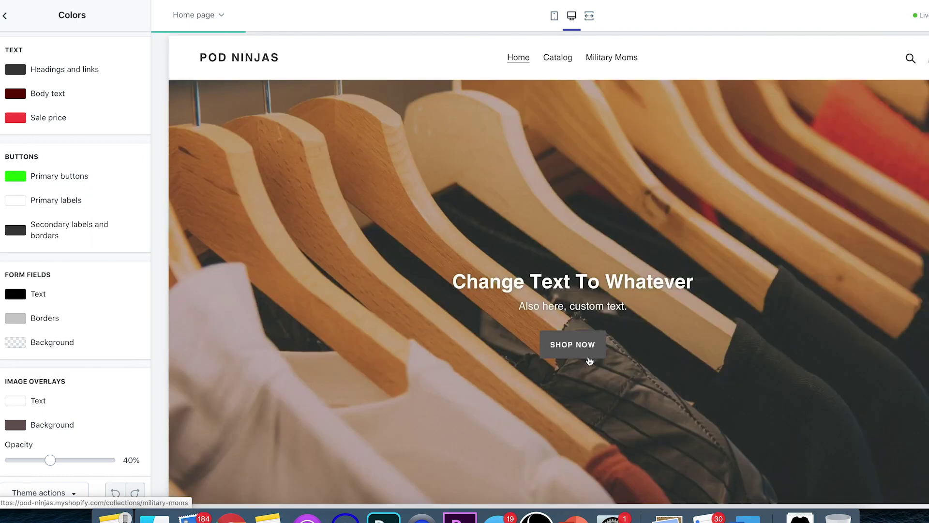
{"action": "left_click", "coordinate": [6, 15]}
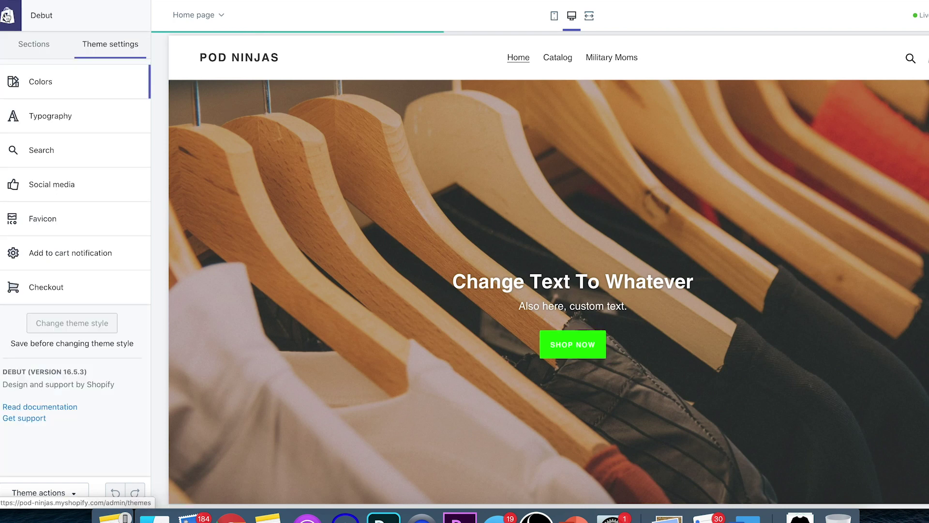
{"action": "key", "text": "super+s"}
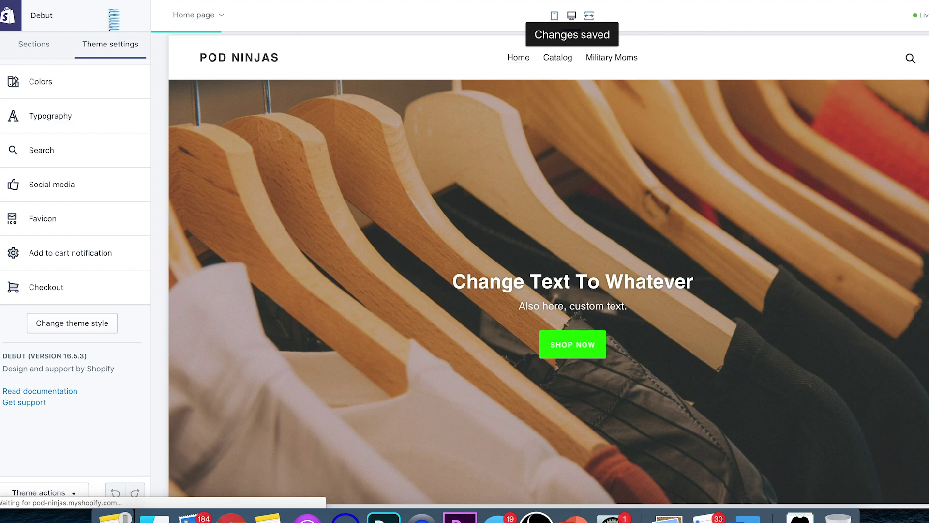
Leave the theme editor and open the Cat Hoodie product for editing
{"action": "left_click", "coordinate": [12, 10]}
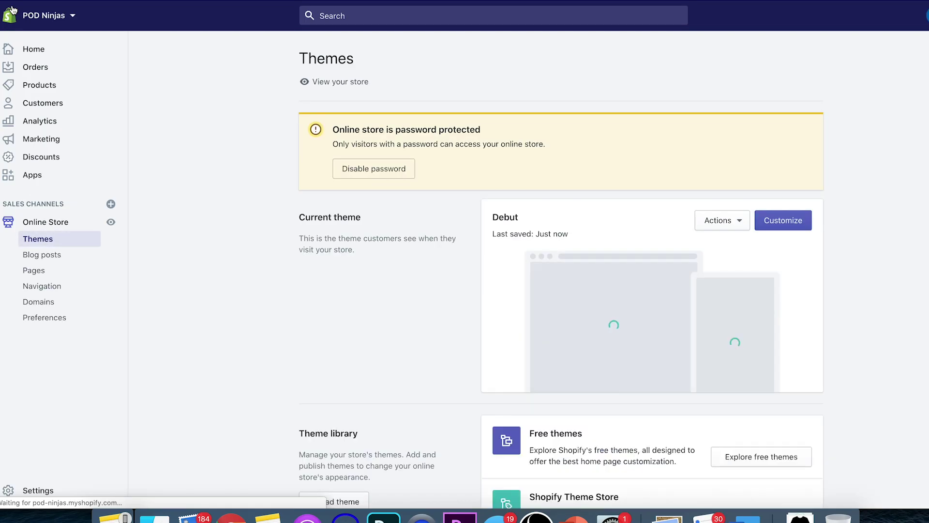
{"action": "scroll", "coordinate": [303, 203], "scroll_direction": "down", "scroll_amount": 2}
{"action": "scroll", "coordinate": [303, 203], "scroll_direction": "up", "scroll_amount": 2}
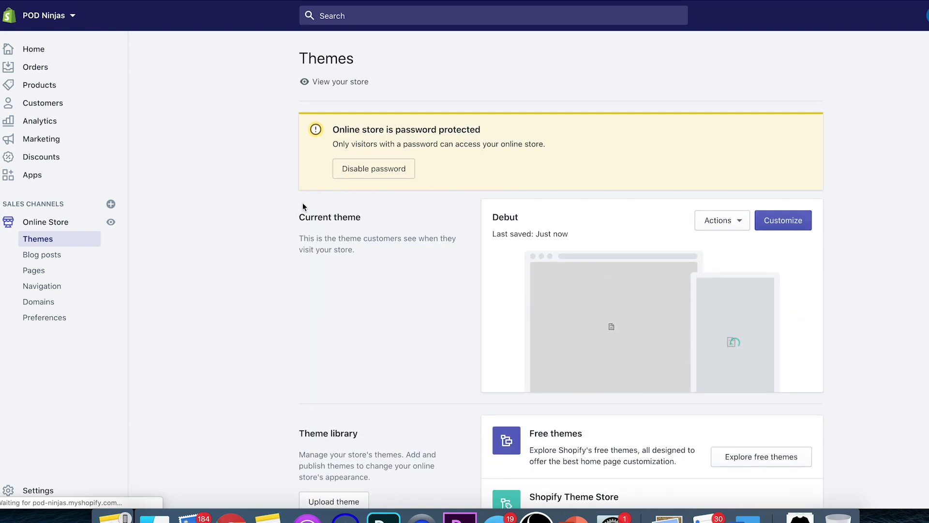
{"action": "left_click", "coordinate": [26, 88]}
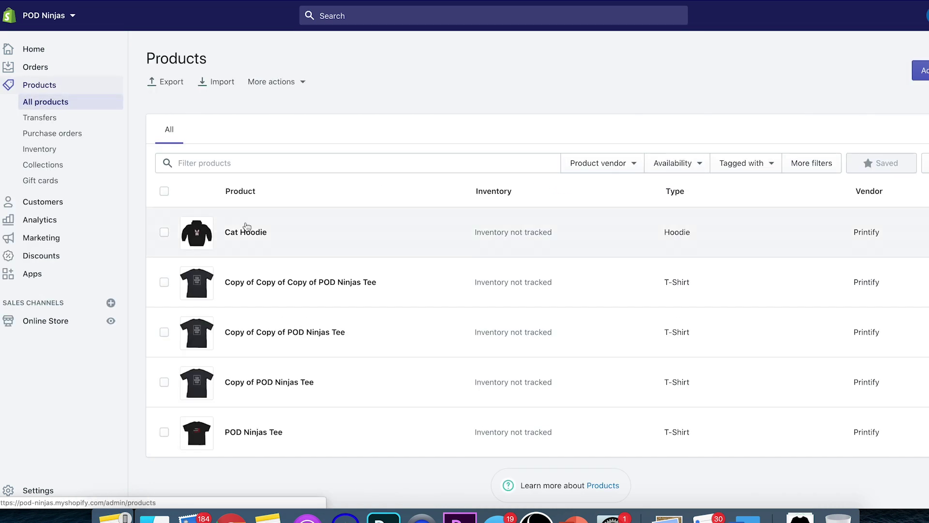
{"action": "left_click", "coordinate": [246, 232]}
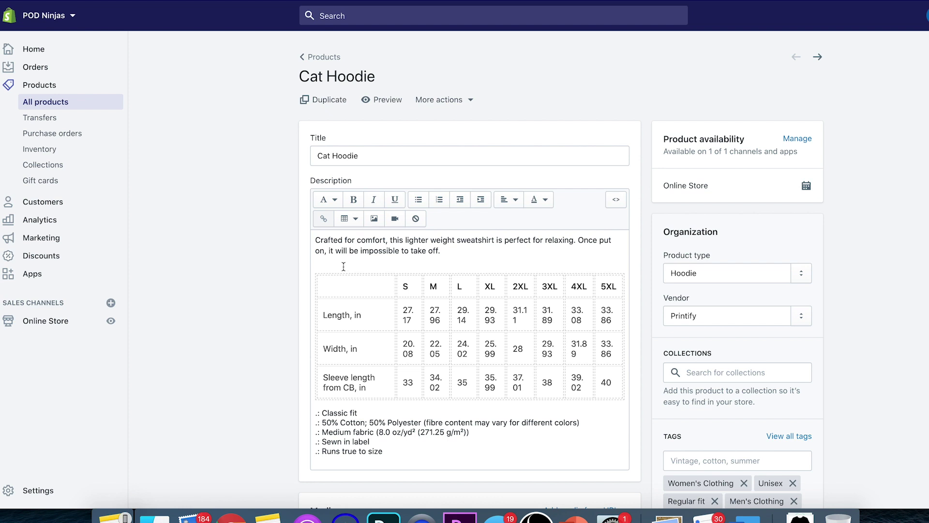
Replace the intro paragraph of the product description with the uploaded photo of the woman on steps at Large (480x480), and save the product
{"action": "left_click", "coordinate": [470, 256]}
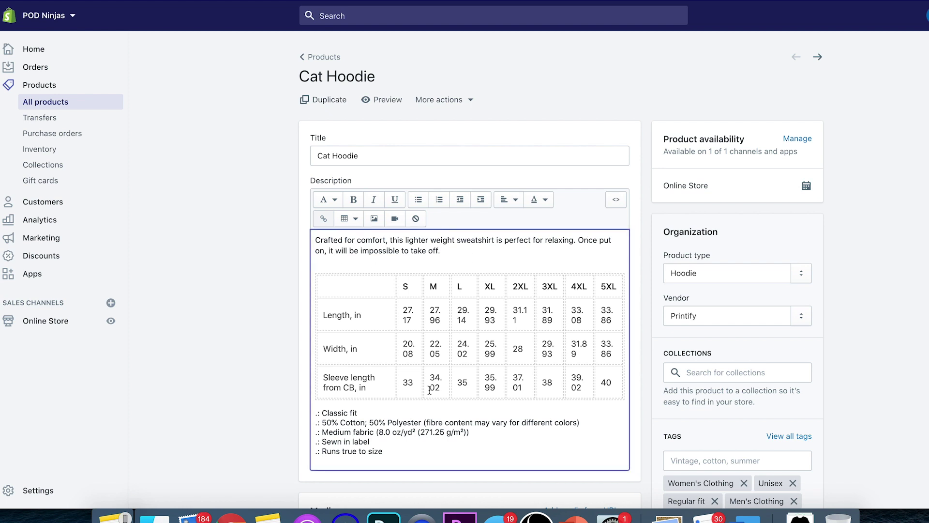
{"action": "left_click_drag", "start_coordinate": [388, 451], "coordinate": [321, 410]}
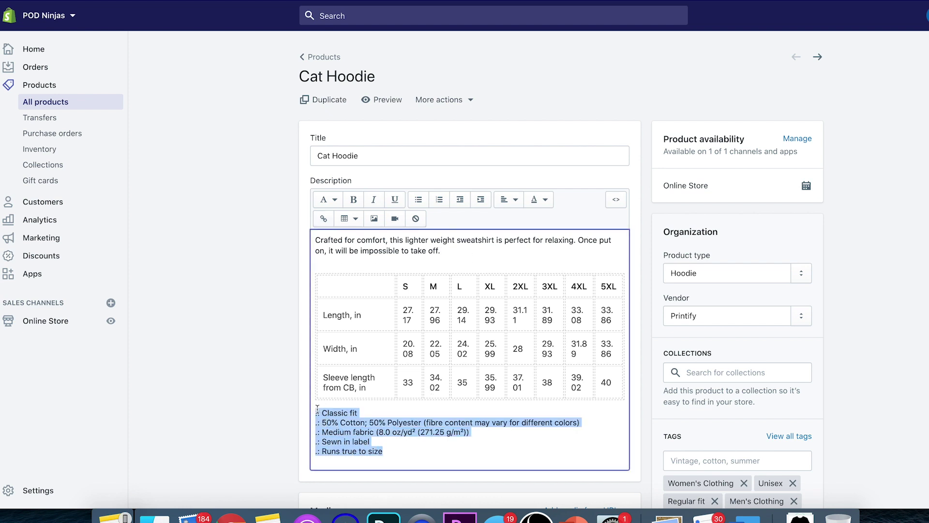
{"action": "left_click_drag", "start_coordinate": [446, 255], "coordinate": [296, 246]}
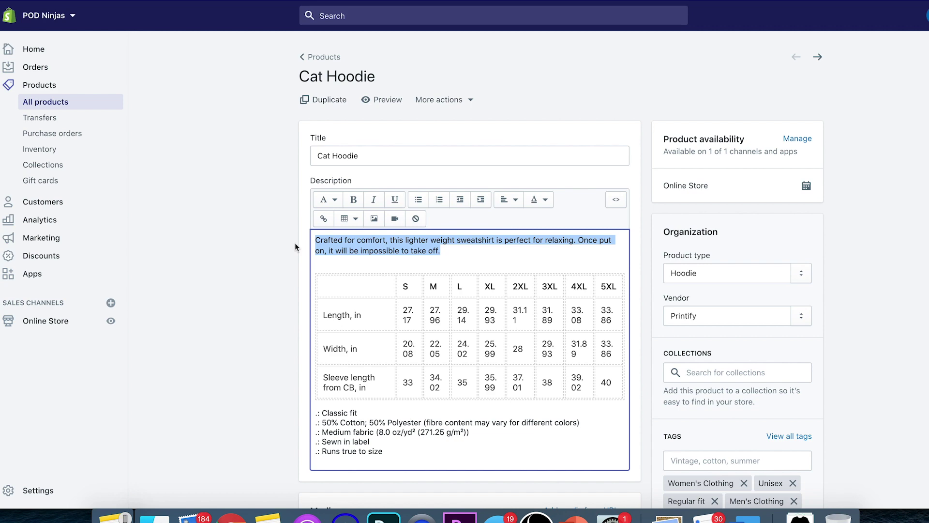
{"action": "left_click", "coordinate": [374, 218]}
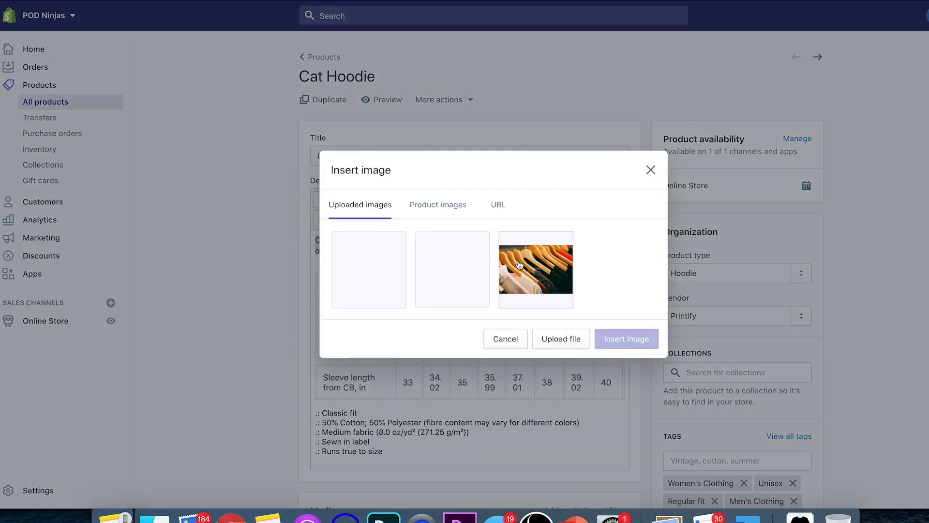
{"action": "left_click", "coordinate": [369, 269]}
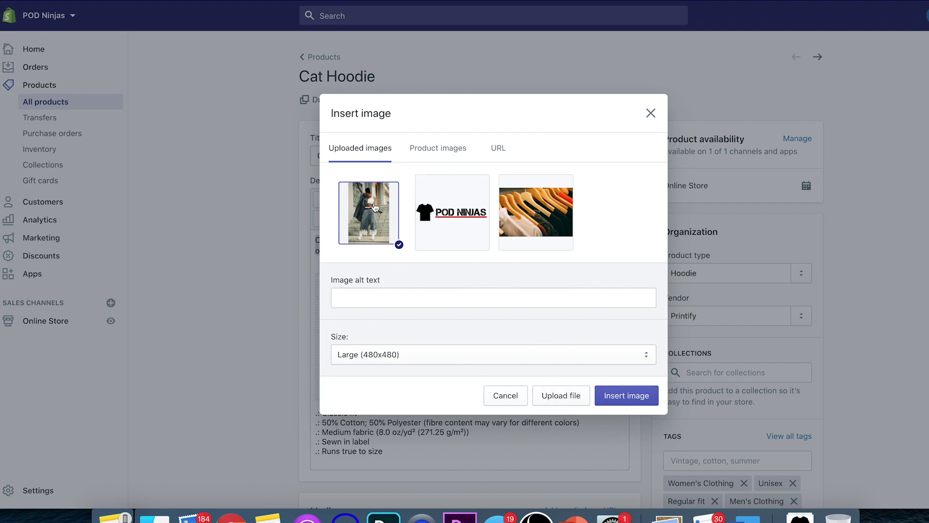
{"action": "left_click", "coordinate": [627, 396]}
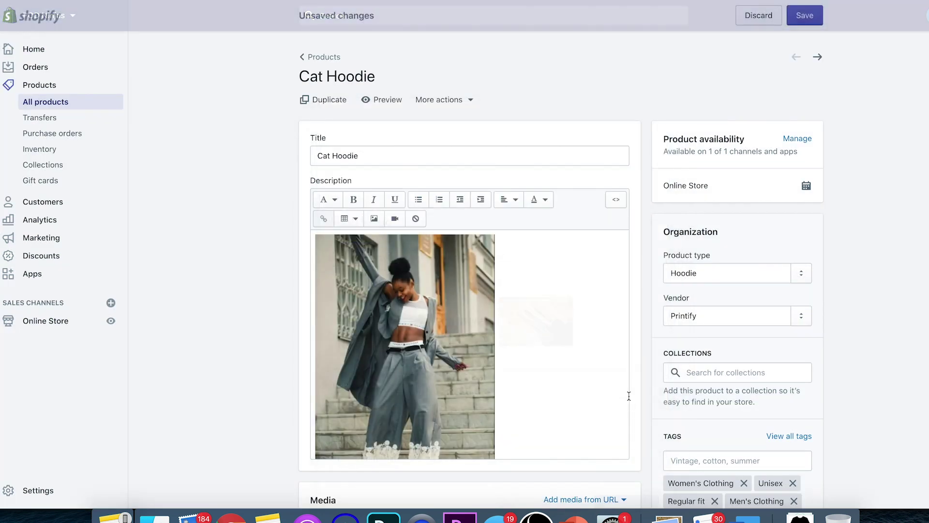
{"action": "left_click", "coordinate": [437, 300]}
{"action": "left_click", "coordinate": [522, 306]}
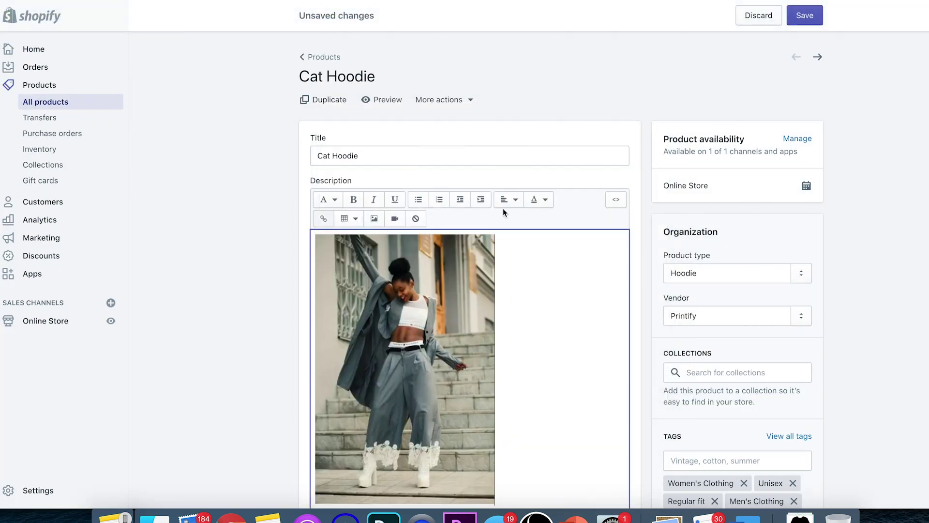
{"action": "left_click", "coordinate": [808, 13]}
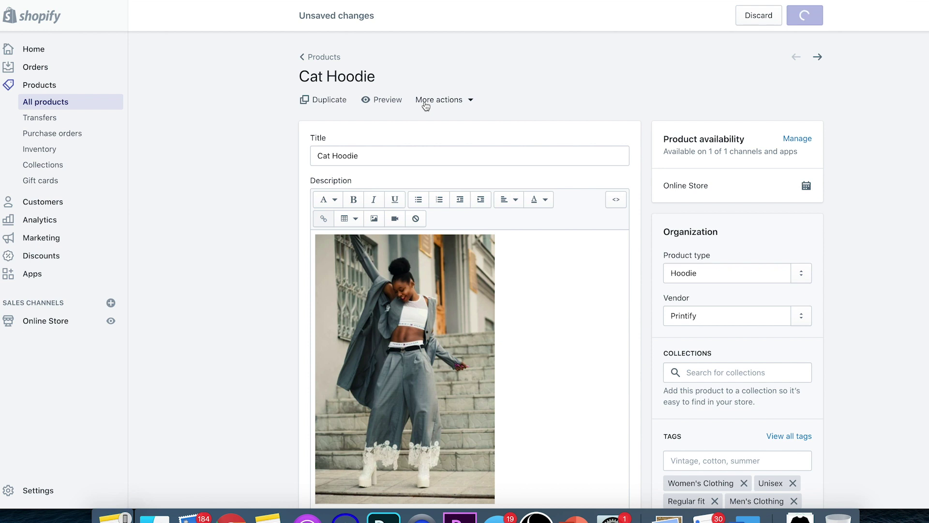
Preview the Cat Hoodie product page and examine its description image, size table, feature list and purchase buttons, then close the preview
{"action": "right_click", "coordinate": [390, 96]}
{"action": "left_click", "coordinate": [359, 117]}
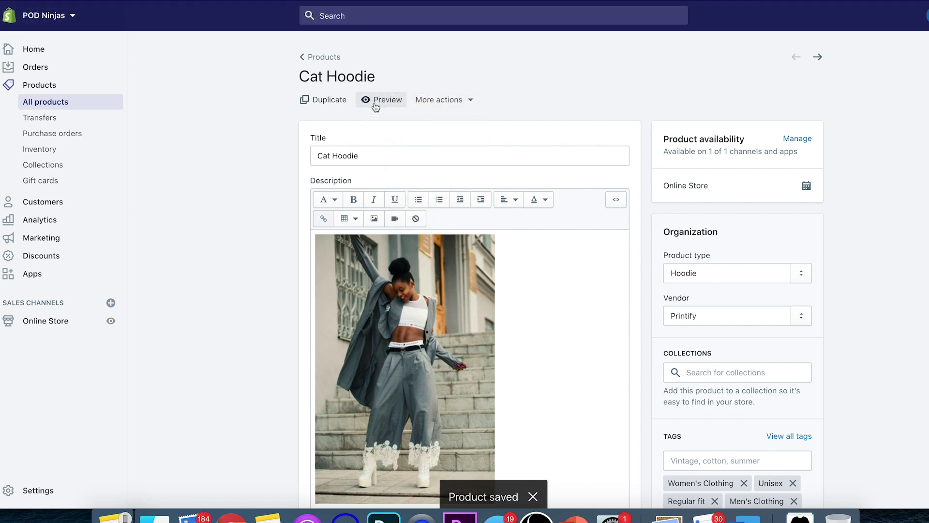
{"action": "left_click", "coordinate": [374, 103]}
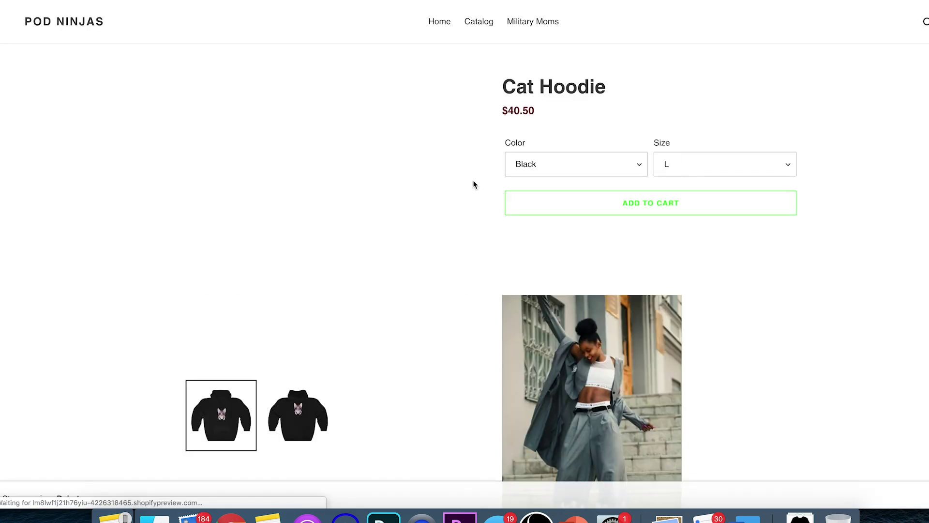
{"action": "scroll", "coordinate": [511, 300], "scroll_direction": "down", "scroll_amount": 5}
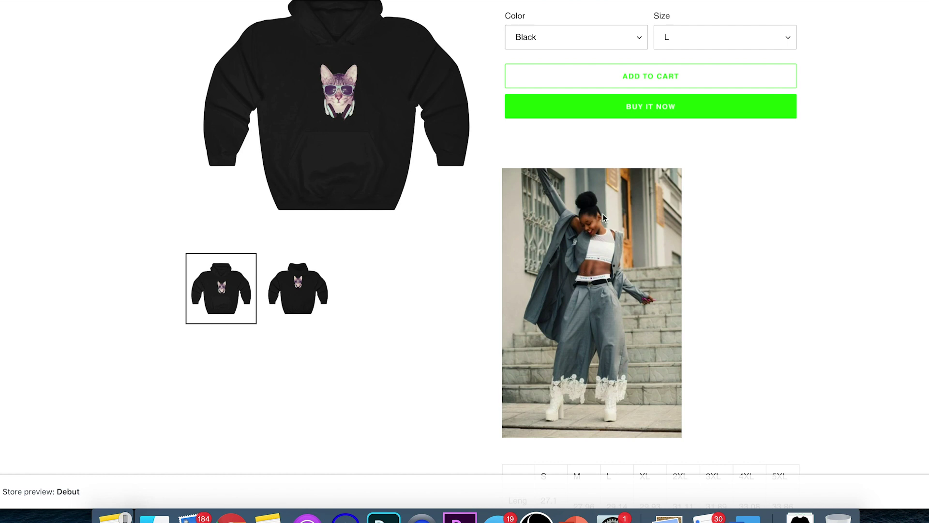
{"action": "scroll", "coordinate": [603, 214], "scroll_direction": "up", "scroll_amount": 5}
{"action": "scroll", "coordinate": [644, 209], "scroll_direction": "down", "scroll_amount": 9}
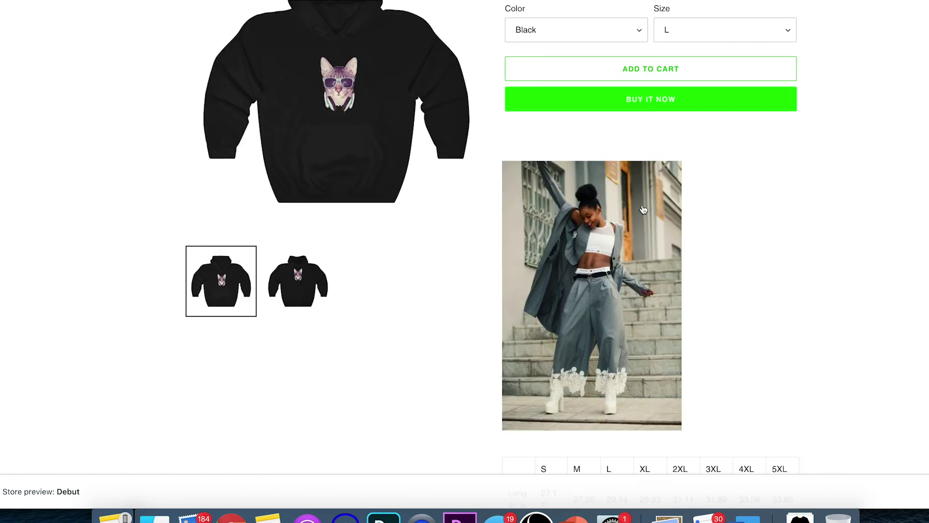
{"action": "scroll", "coordinate": [644, 208], "scroll_direction": "down", "scroll_amount": 6}
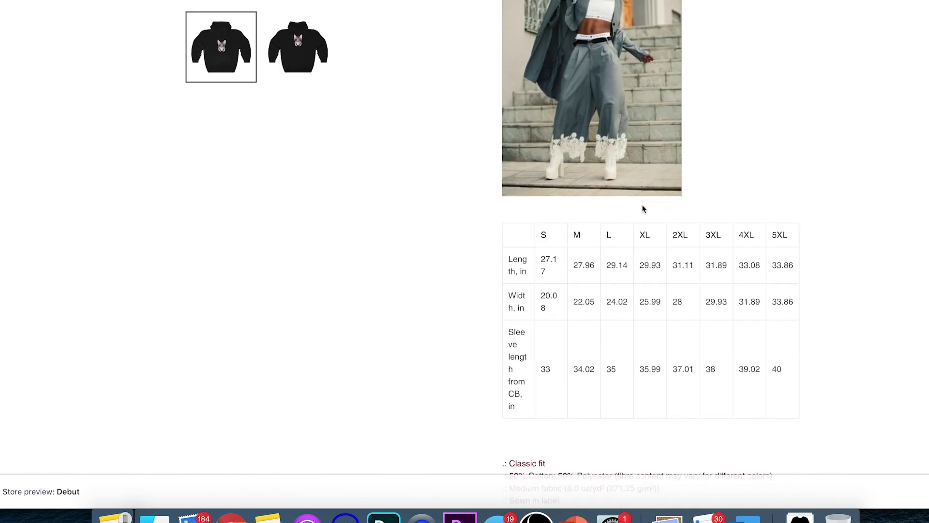
{"action": "scroll", "coordinate": [644, 208], "scroll_direction": "up", "scroll_amount": 15}
{"action": "scroll", "coordinate": [644, 208], "scroll_direction": "down", "scroll_amount": 7}
{"action": "scroll", "coordinate": [643, 208], "scroll_direction": "down", "scroll_amount": 20}
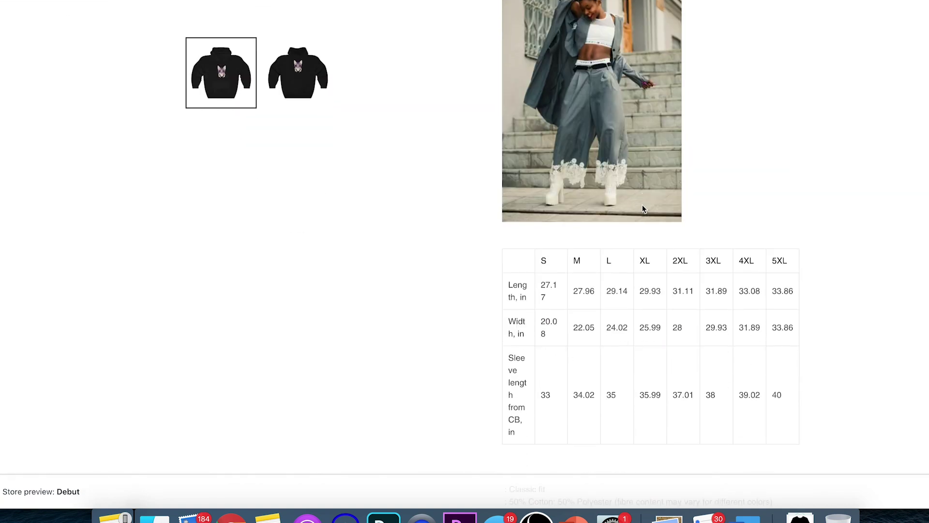
{"action": "scroll", "coordinate": [644, 207], "scroll_direction": "up", "scroll_amount": 20}
{"action": "scroll", "coordinate": [643, 208], "scroll_direction": "up", "scroll_amount": 1}
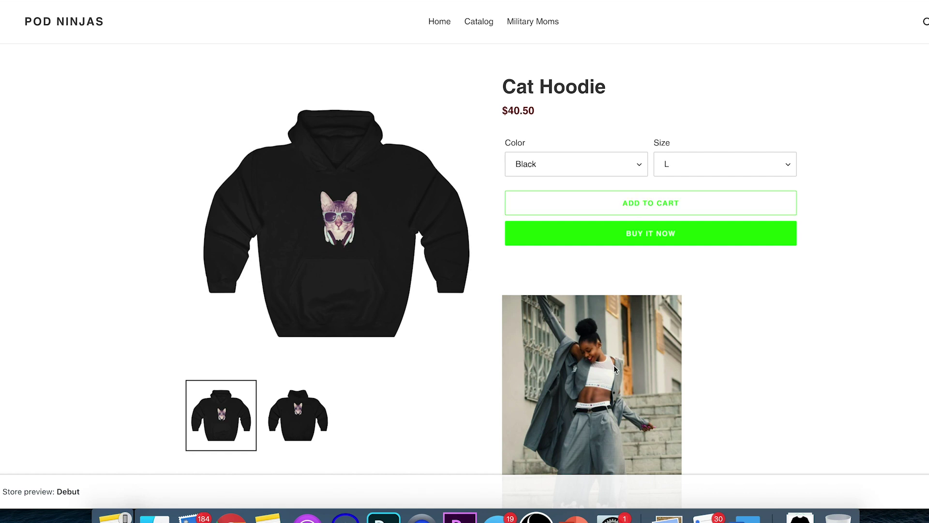
{"action": "scroll", "coordinate": [614, 369], "scroll_direction": "down", "scroll_amount": 5}
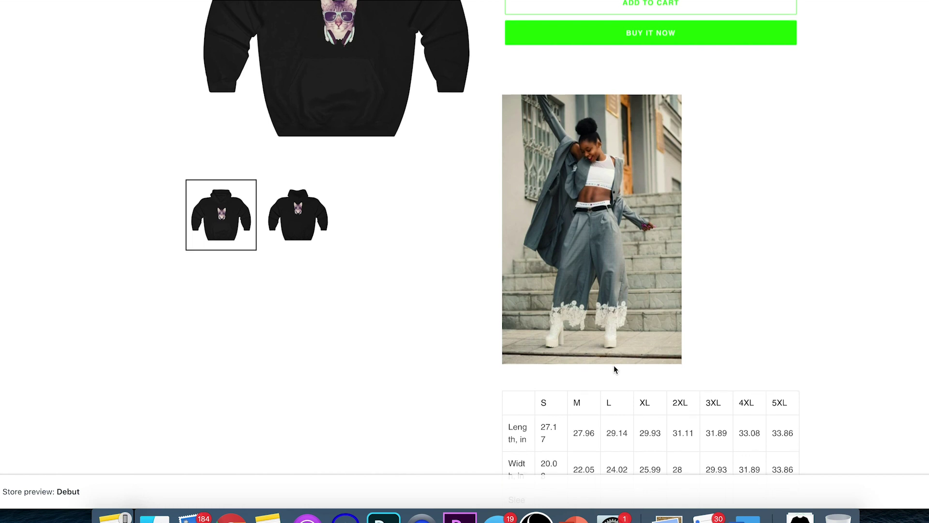
{"action": "scroll", "coordinate": [615, 370], "scroll_direction": "down", "scroll_amount": 1}
{"action": "scroll", "coordinate": [615, 369], "scroll_direction": "down", "scroll_amount": 3}
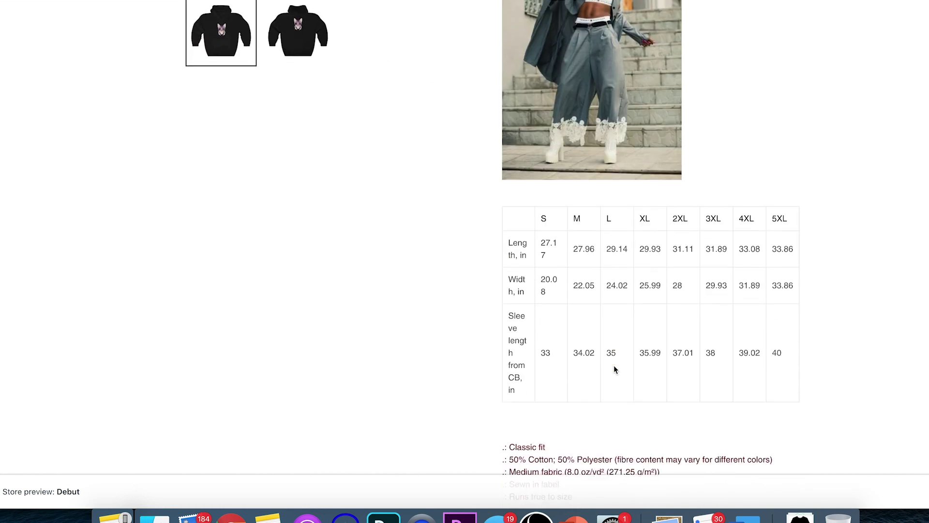
{"action": "scroll", "coordinate": [615, 369], "scroll_direction": "down", "scroll_amount": 3}
{"action": "scroll", "coordinate": [614, 370], "scroll_direction": "up", "scroll_amount": 10}
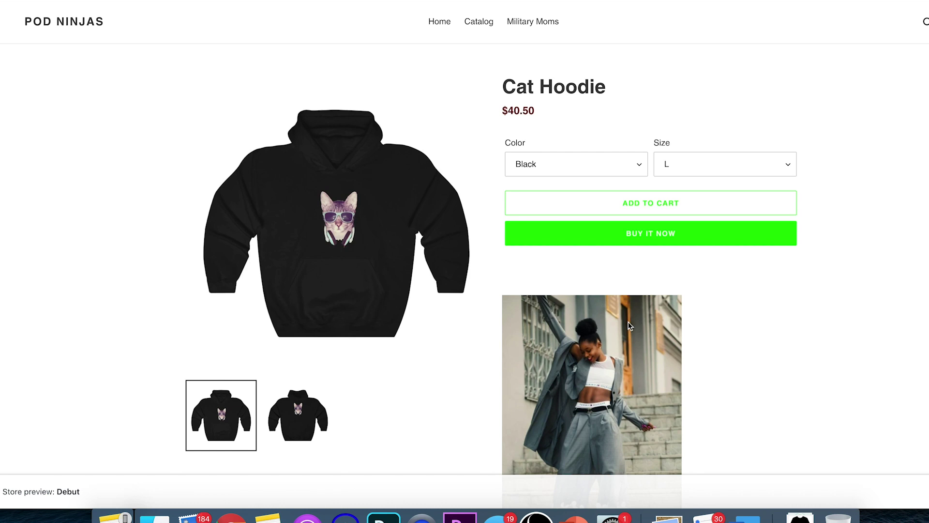
{"action": "key", "text": "super+w"}
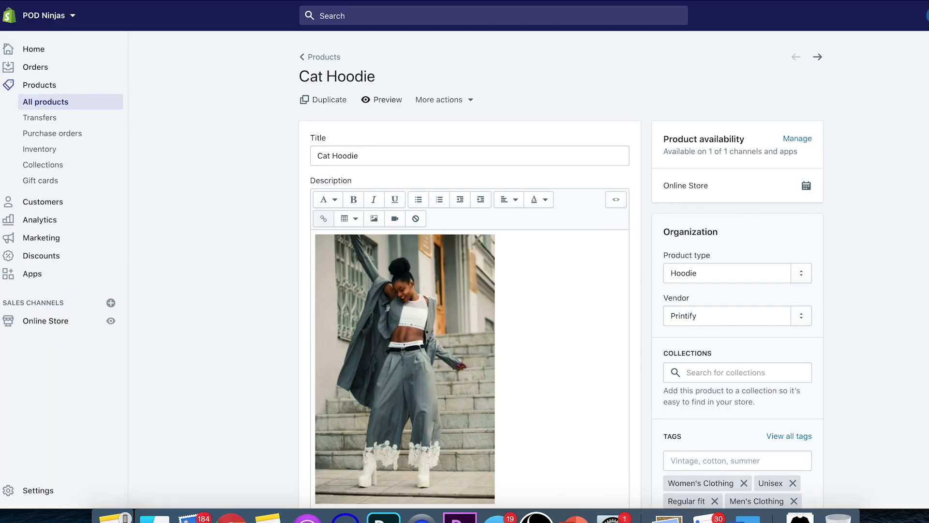
Return to the product list and open the AWW web whiteboard in a new browser tab
{"action": "left_click", "coordinate": [331, 59]}
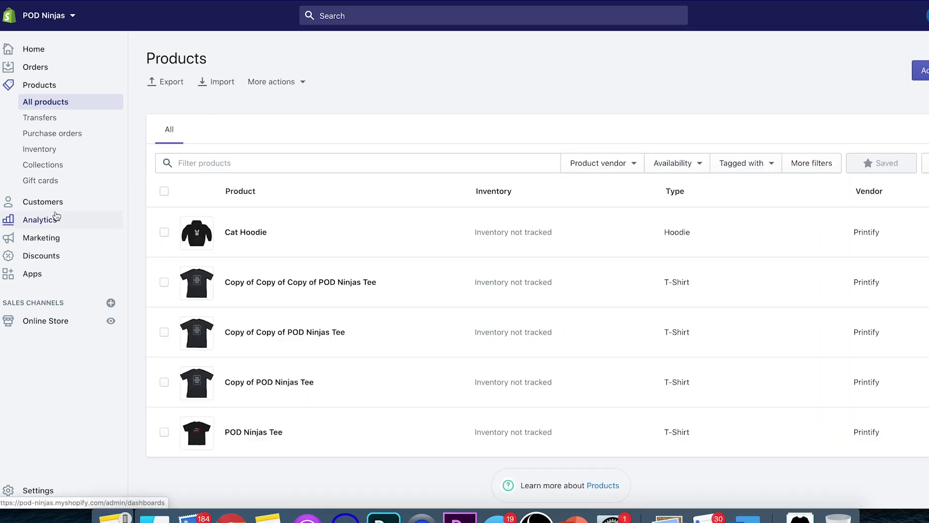
{"action": "mouse_move", "coordinate": [393, 283]}
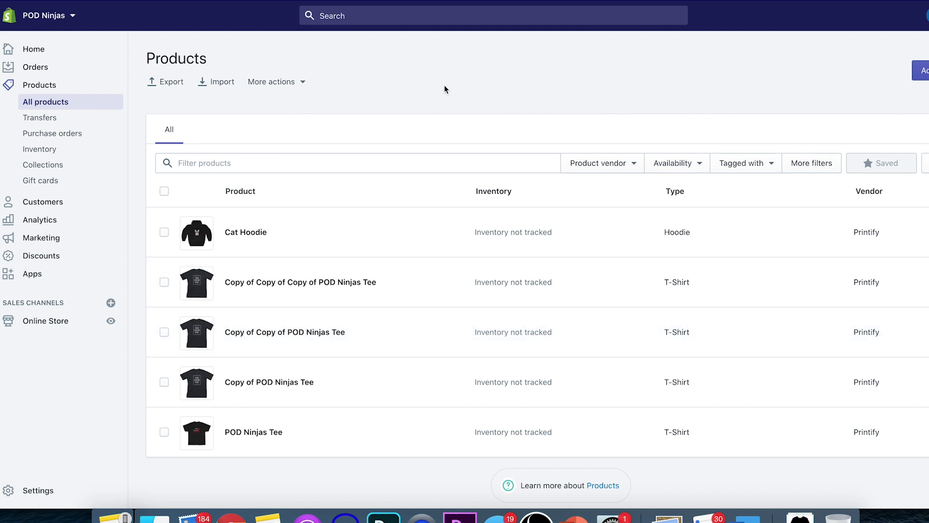
{"action": "key", "text": "super+t"}
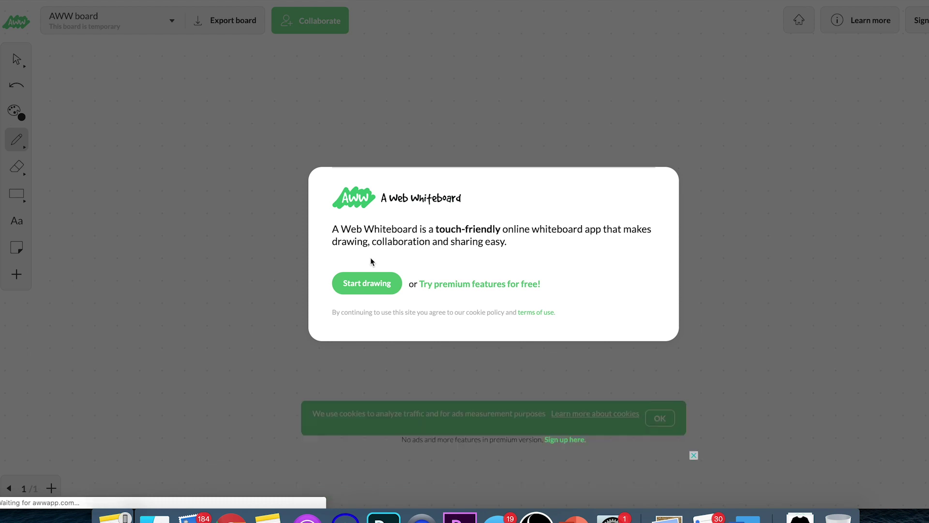
Start a blank whiteboard and sketch a box labelled N with an arrow leading down to an underlined 1
{"action": "left_click", "coordinate": [368, 283]}
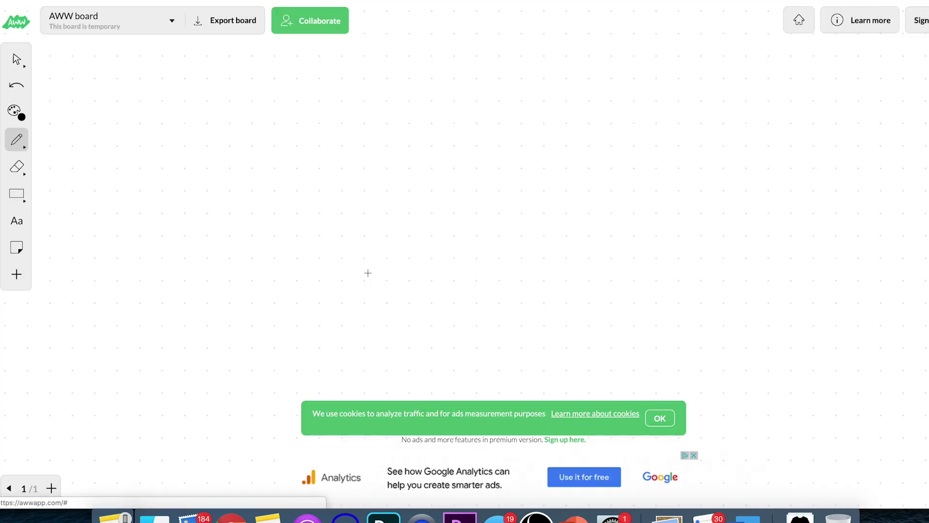
{"action": "mouse_move", "coordinate": [214, 66]}
{"action": "left_mouse_down"}
{"action": "mouse_move", "coordinate": [220, 162]}
{"action": "mouse_move", "coordinate": [370, 162]}
{"action": "mouse_move", "coordinate": [242, 66]}
{"action": "mouse_move", "coordinate": [216, 72]}
{"action": "left_mouse_up"}
{"action": "left_click_drag", "start_coordinate": [264, 131], "coordinate": [292, 61]}
{"action": "mouse_move", "coordinate": [287, 194]}
{"action": "left_mouse_down"}
{"action": "mouse_move", "coordinate": [284, 330]}
{"action": "mouse_move", "coordinate": [306, 302]}
{"action": "left_mouse_up"}
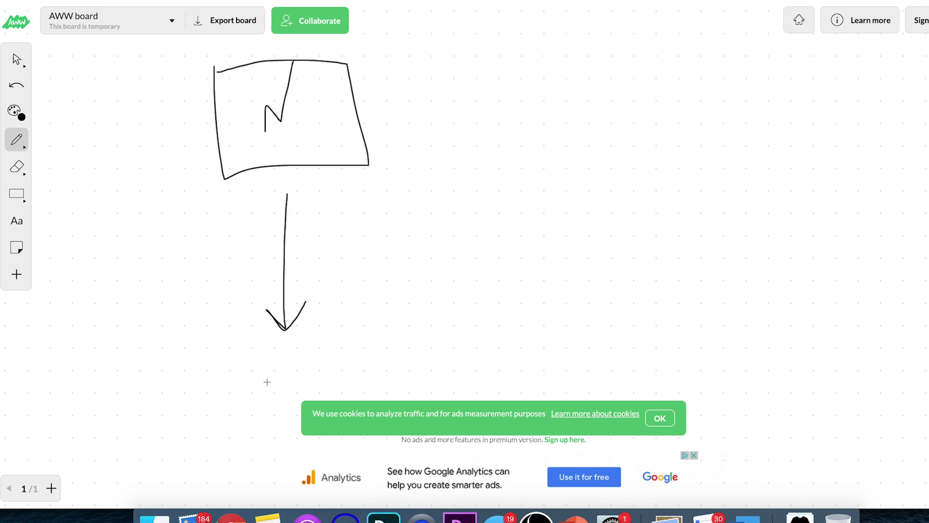
{"action": "mouse_move", "coordinate": [274, 363]}
{"action": "left_mouse_down"}
{"action": "mouse_move", "coordinate": [281, 348]}
{"action": "mouse_move", "coordinate": [288, 385]}
{"action": "mouse_move", "coordinate": [317, 388]}
{"action": "left_mouse_up"}
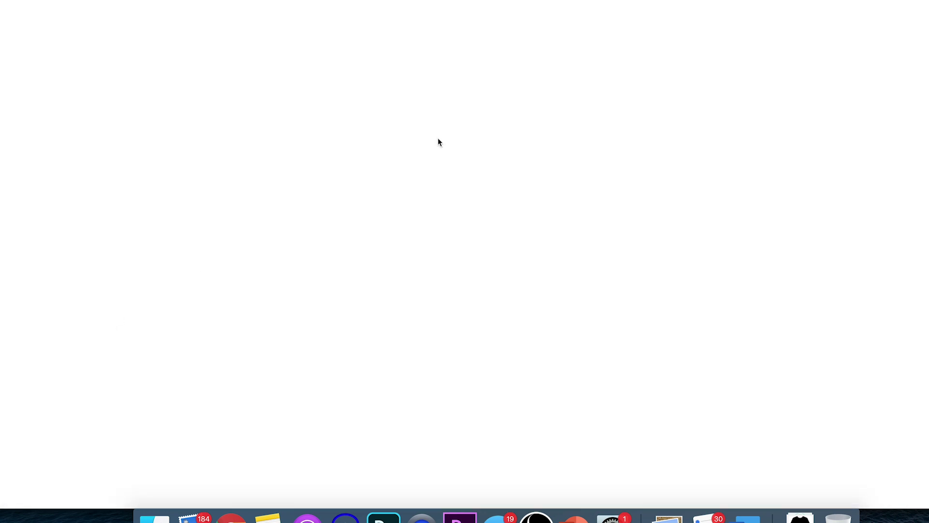
Open the POD Ninjas storefront and examine the home page from its banner to the Coffee Lovers collection and footer
{"action": "scroll", "coordinate": [569, 254], "scroll_direction": "down", "scroll_amount": 5}
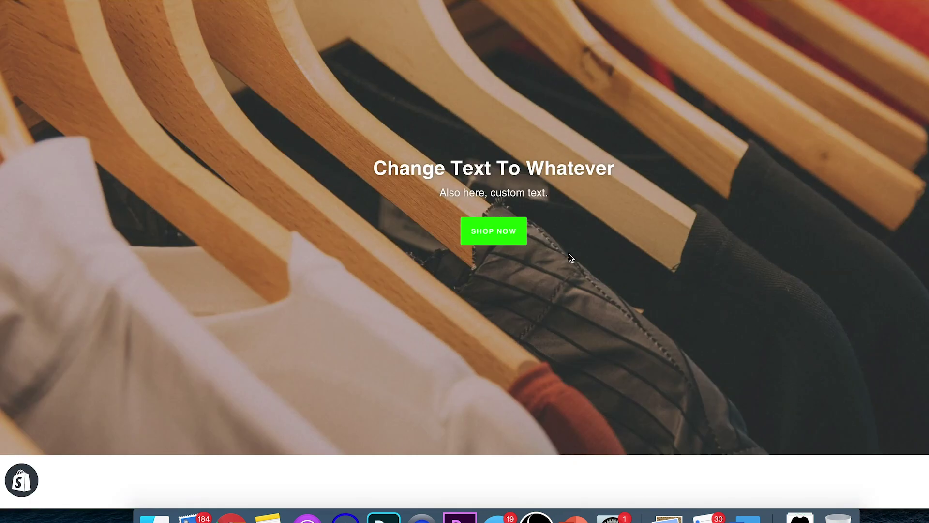
{"action": "scroll", "coordinate": [570, 254], "scroll_direction": "down", "scroll_amount": 15}
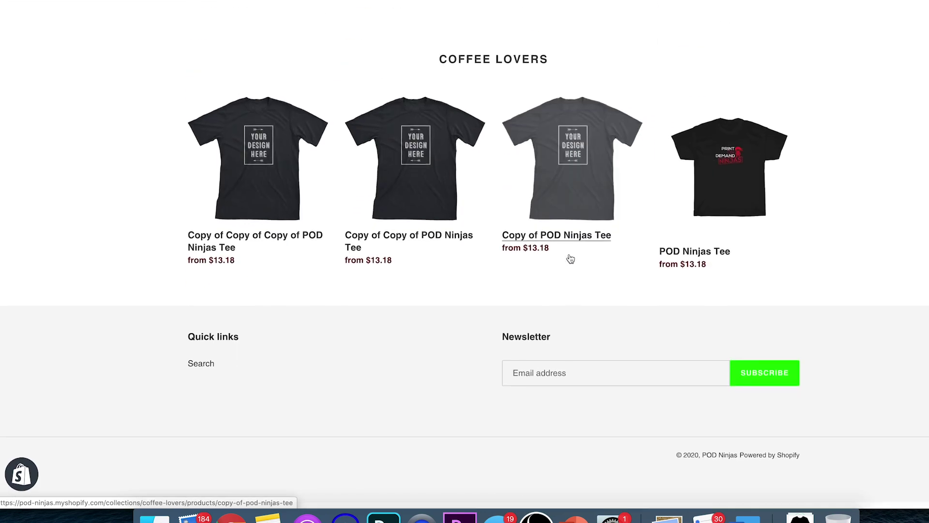
{"action": "scroll", "coordinate": [571, 259], "scroll_direction": "up", "scroll_amount": 20}
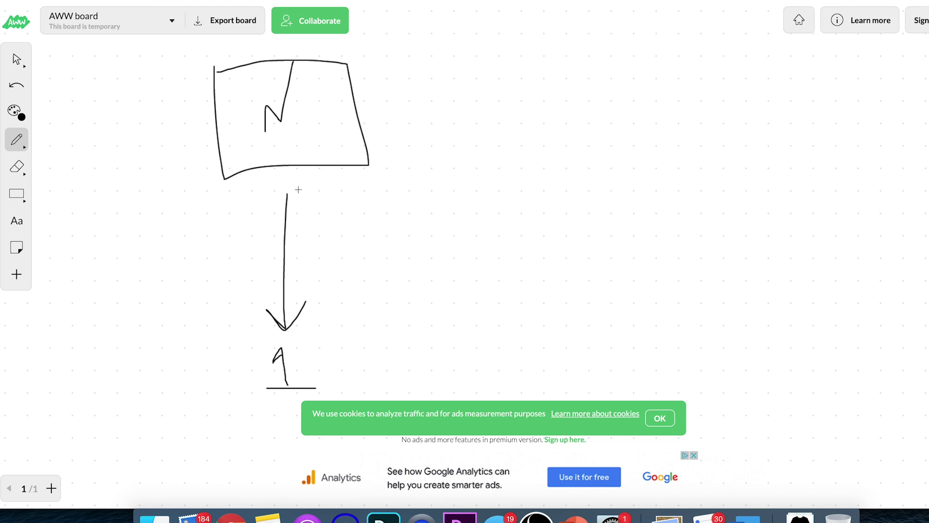
Return to the whiteboard, add a second line beside the downward arrow, and cross out the N diagram with a large X
{"action": "left_click_drag", "start_coordinate": [300, 186], "coordinate": [293, 337]}
{"action": "left_click_drag", "start_coordinate": [375, 82], "coordinate": [124, 351]}
{"action": "left_click_drag", "start_coordinate": [130, 165], "coordinate": [343, 342]}
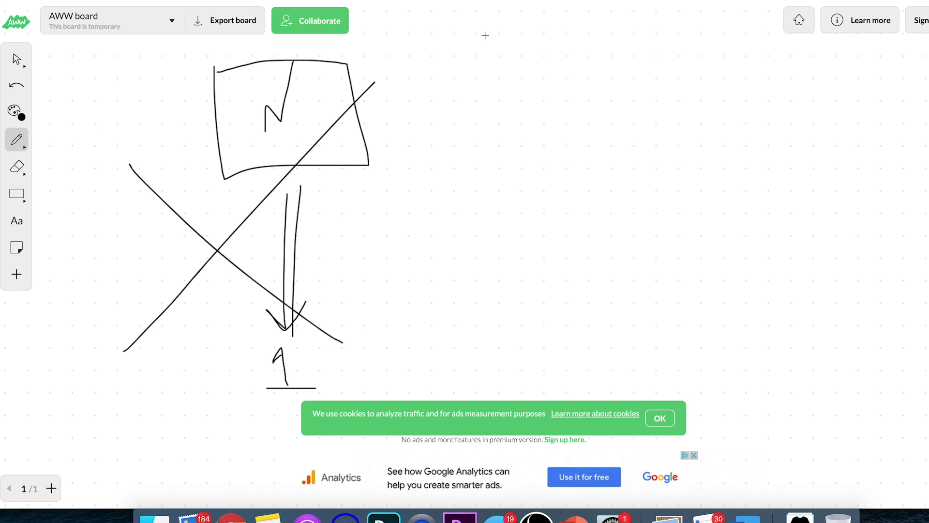
Draw a G box beside the N diagram with five spreading lines above a long baseline, linked by a curved arrow to the N box
{"action": "mouse_move", "coordinate": [494, 59]}
{"action": "left_mouse_down"}
{"action": "mouse_move", "coordinate": [495, 188]}
{"action": "mouse_move", "coordinate": [672, 177]}
{"action": "mouse_move", "coordinate": [591, 31]}
{"action": "mouse_move", "coordinate": [499, 46]}
{"action": "left_mouse_up"}
{"action": "mouse_move", "coordinate": [575, 70]}
{"action": "left_mouse_down"}
{"action": "mouse_move", "coordinate": [588, 138]}
{"action": "mouse_move", "coordinate": [573, 118]}
{"action": "left_mouse_up"}
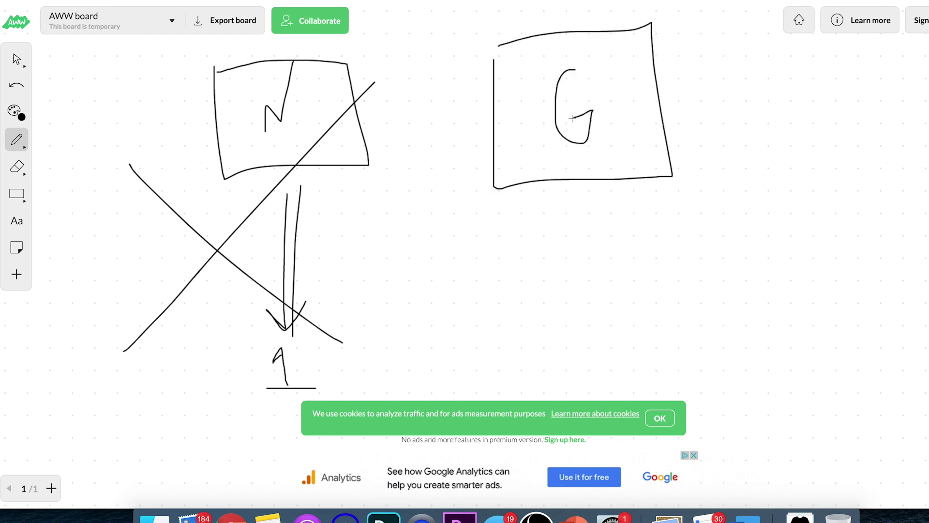
{"action": "left_click_drag", "start_coordinate": [501, 220], "coordinate": [479, 252]}
{"action": "left_click_drag", "start_coordinate": [552, 212], "coordinate": [553, 266]}
{"action": "left_click_drag", "start_coordinate": [588, 220], "coordinate": [609, 280]}
{"action": "left_click_drag", "start_coordinate": [630, 224], "coordinate": [663, 268]}
{"action": "left_click_drag", "start_coordinate": [667, 215], "coordinate": [751, 253]}
{"action": "left_click_drag", "start_coordinate": [453, 306], "coordinate": [763, 306]}
{"action": "mouse_move", "coordinate": [653, 321]}
{"action": "left_mouse_down"}
{"action": "mouse_move", "coordinate": [417, 339]}
{"action": "mouse_move", "coordinate": [386, 212]}
{"action": "mouse_move", "coordinate": [367, 205]}
{"action": "mouse_move", "coordinate": [367, 192]}
{"action": "mouse_move", "coordinate": [382, 188]}
{"action": "left_mouse_up"}
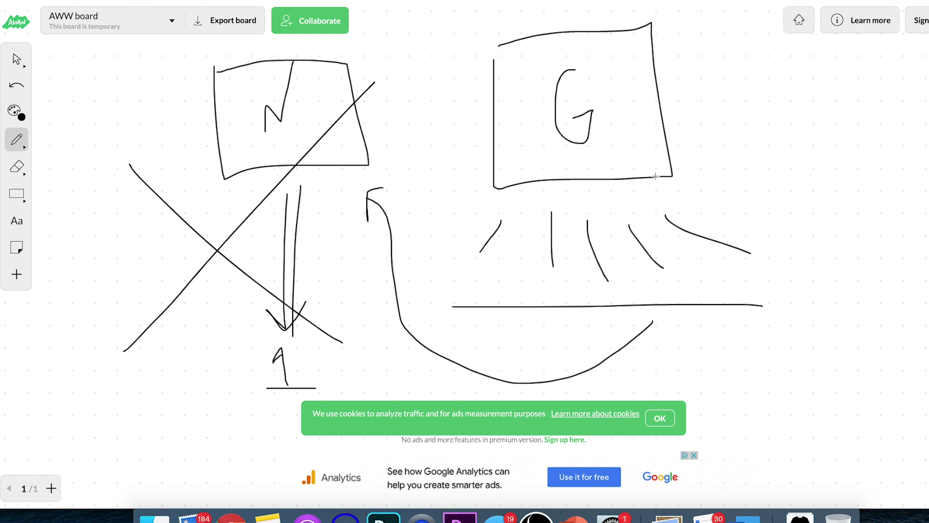